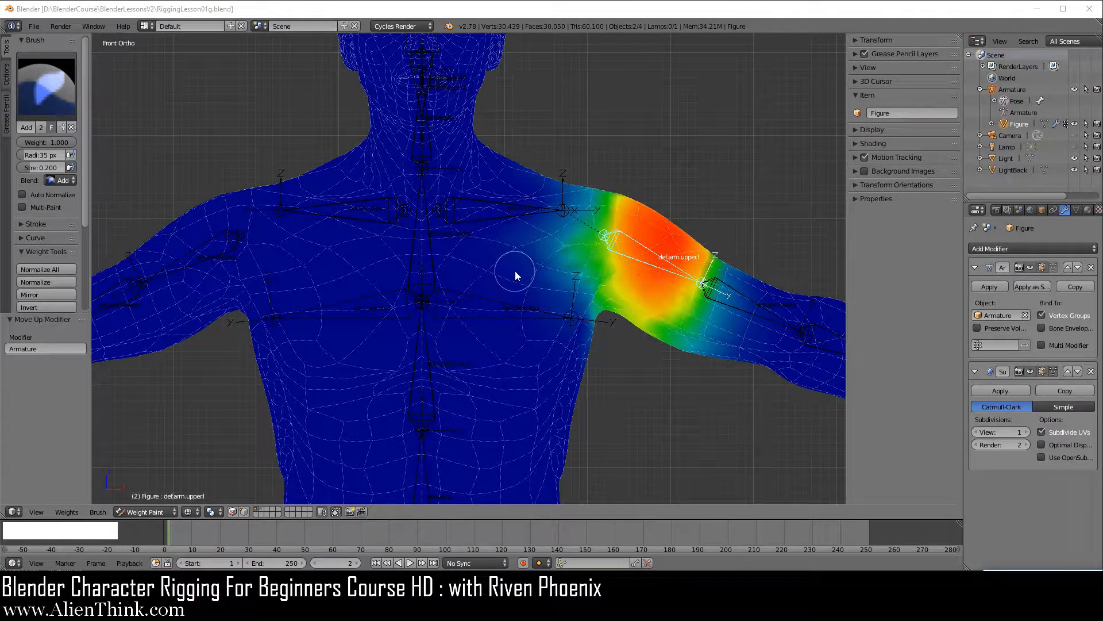
Step: Open the file RiggingLesson01f.blend from the BlenderLessonsV2 folder
{"action": "left_click", "coordinate": [36, 27]}
{"action": "left_click", "coordinate": [55, 49]}
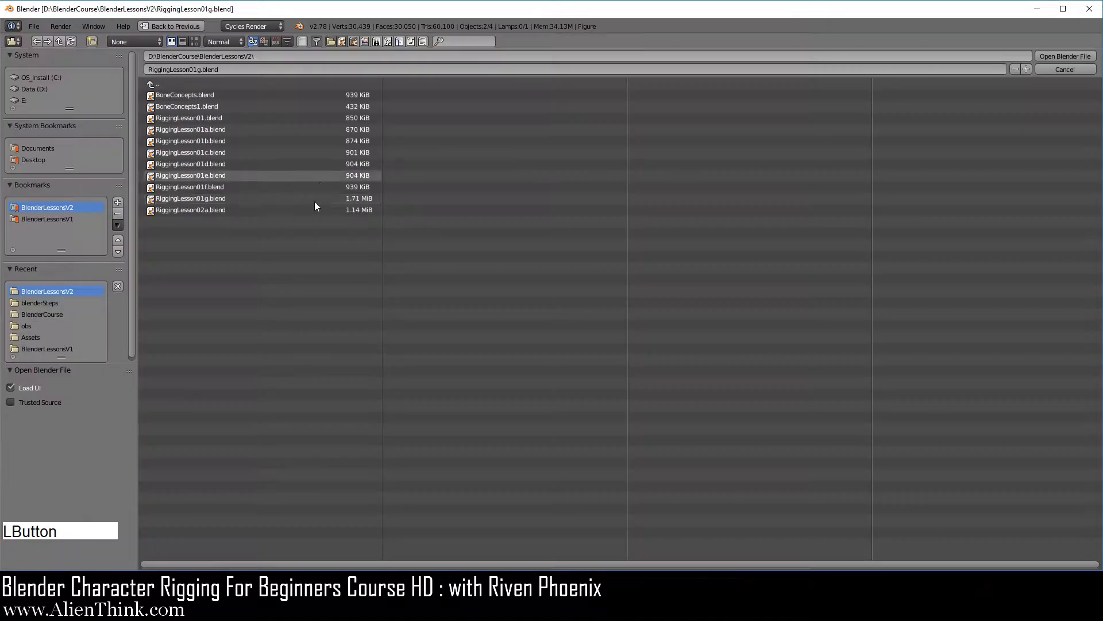
{"action": "double_click", "coordinate": [218, 187]}
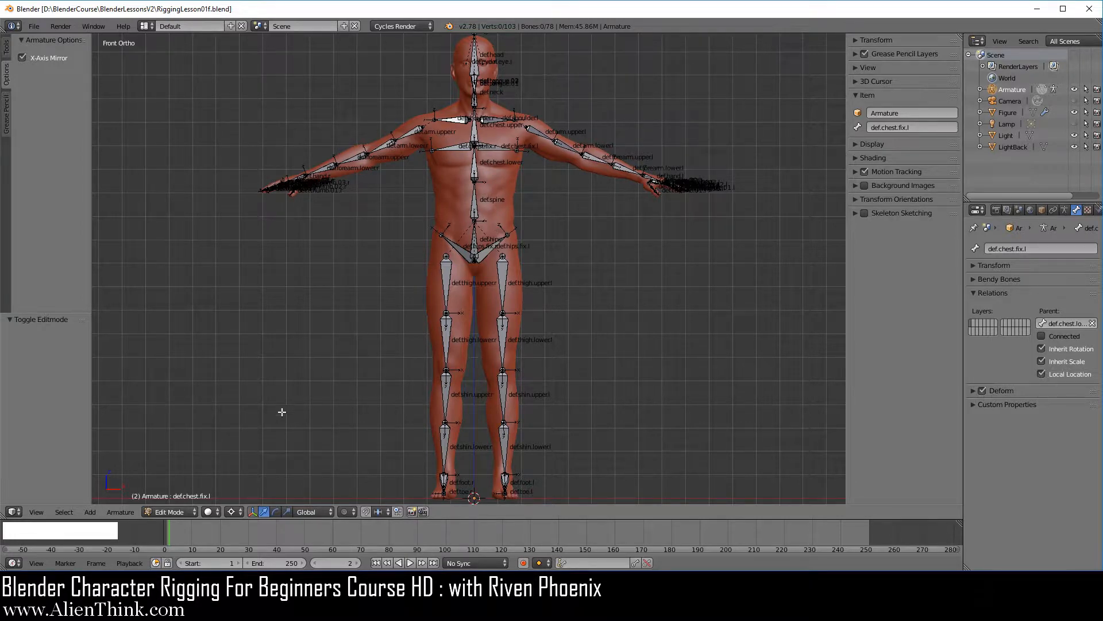
Step: Set the pivot point to Median Point and switch the armature from Edit Mode to Object Mode
{"action": "left_click", "coordinate": [233, 511]}
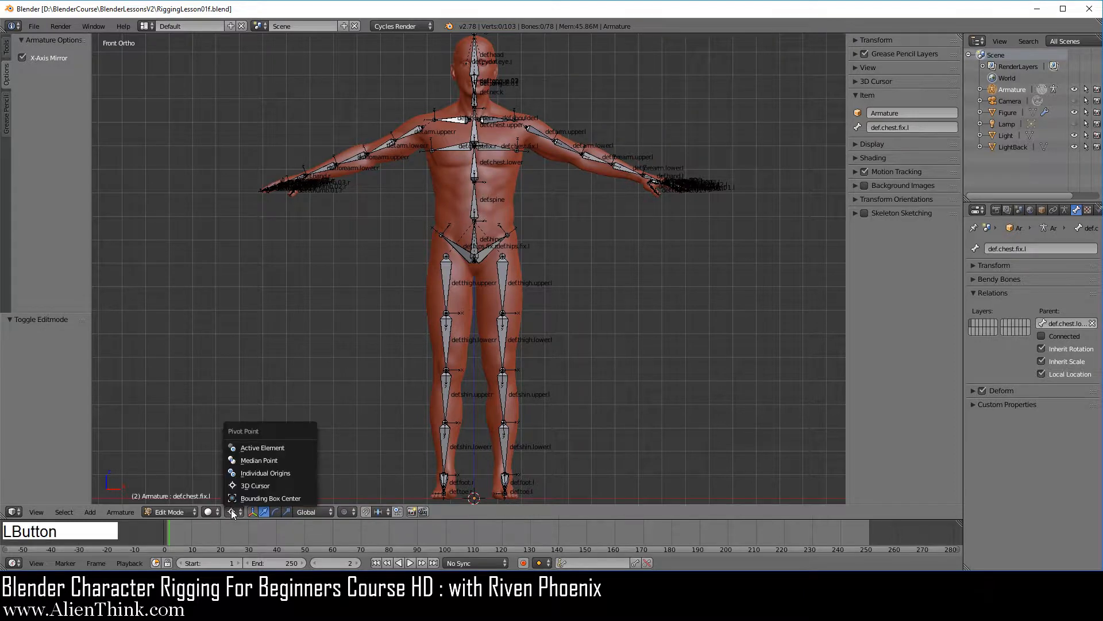
{"action": "left_click", "coordinate": [265, 460]}
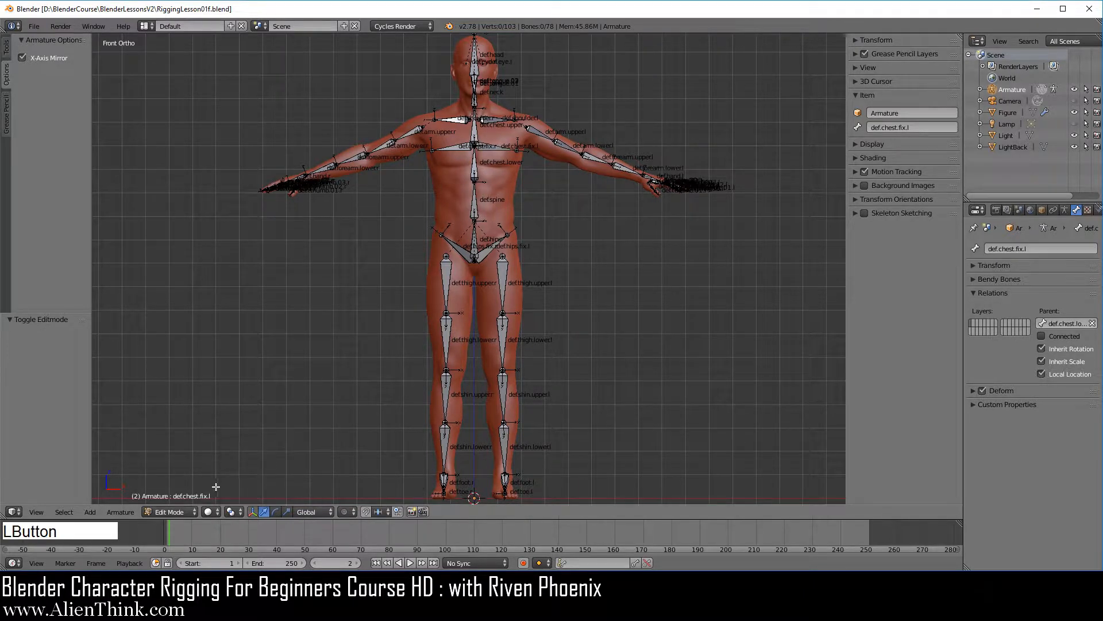
{"action": "left_click", "coordinate": [188, 509]}
{"action": "left_click", "coordinate": [181, 498]}
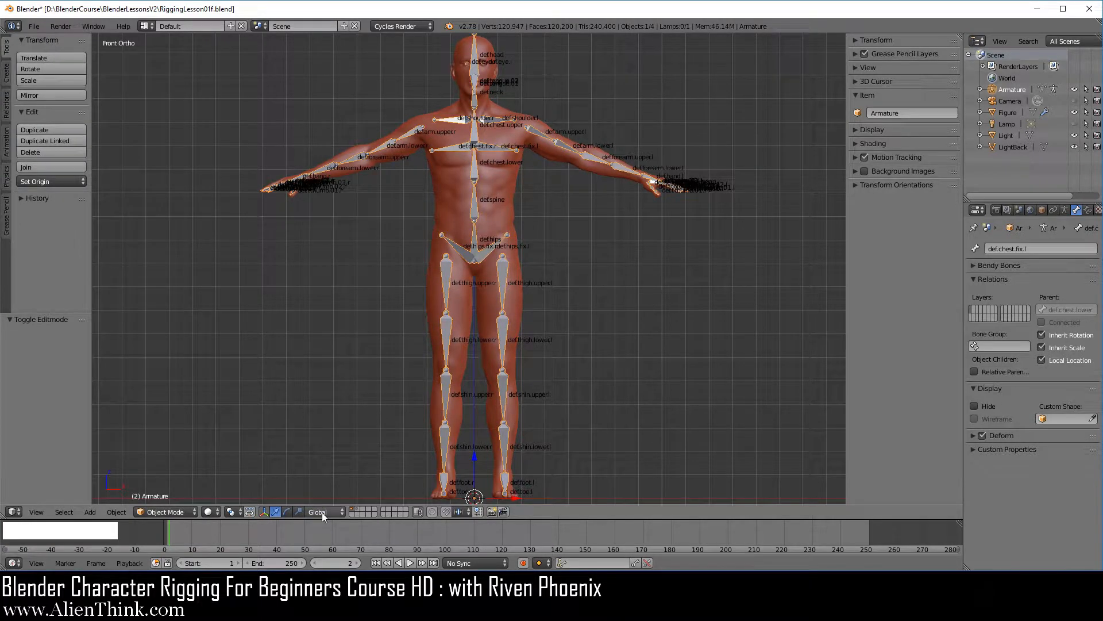
Step: Set the snap element to Increment and reset the 3D cursor to the world origin
{"action": "left_click", "coordinate": [459, 511]}
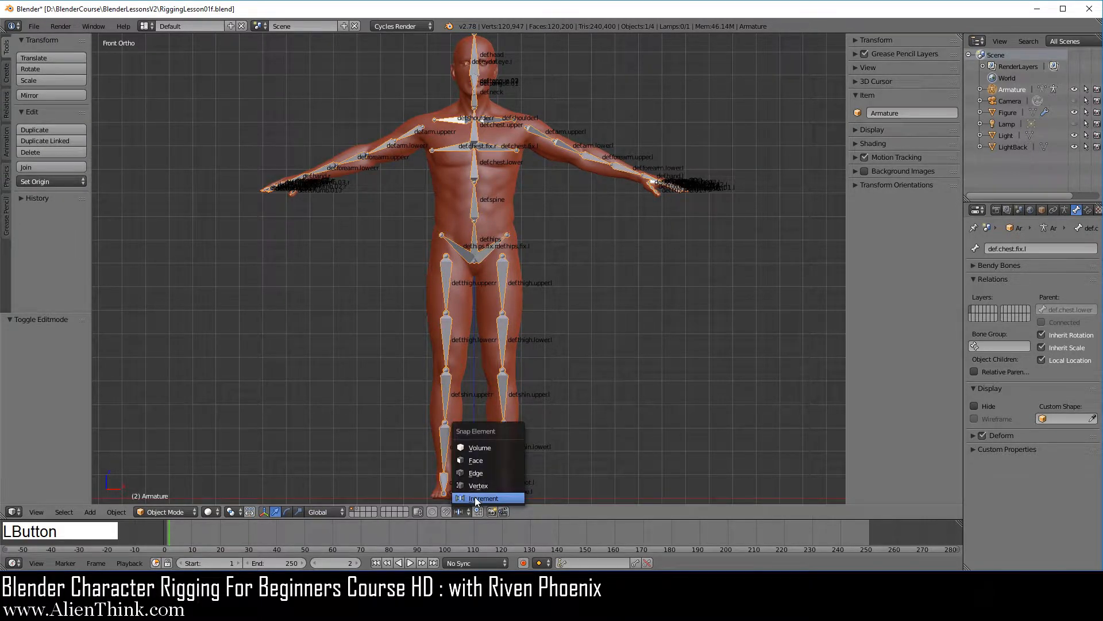
{"action": "left_click", "coordinate": [483, 498]}
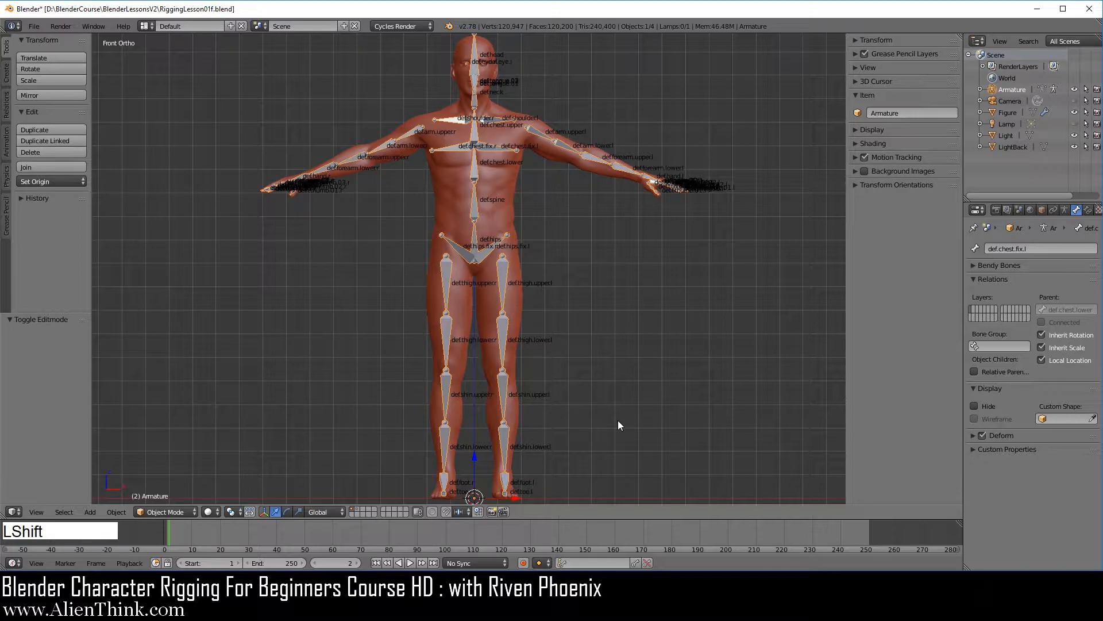
{"action": "key", "text": "shift+c"}
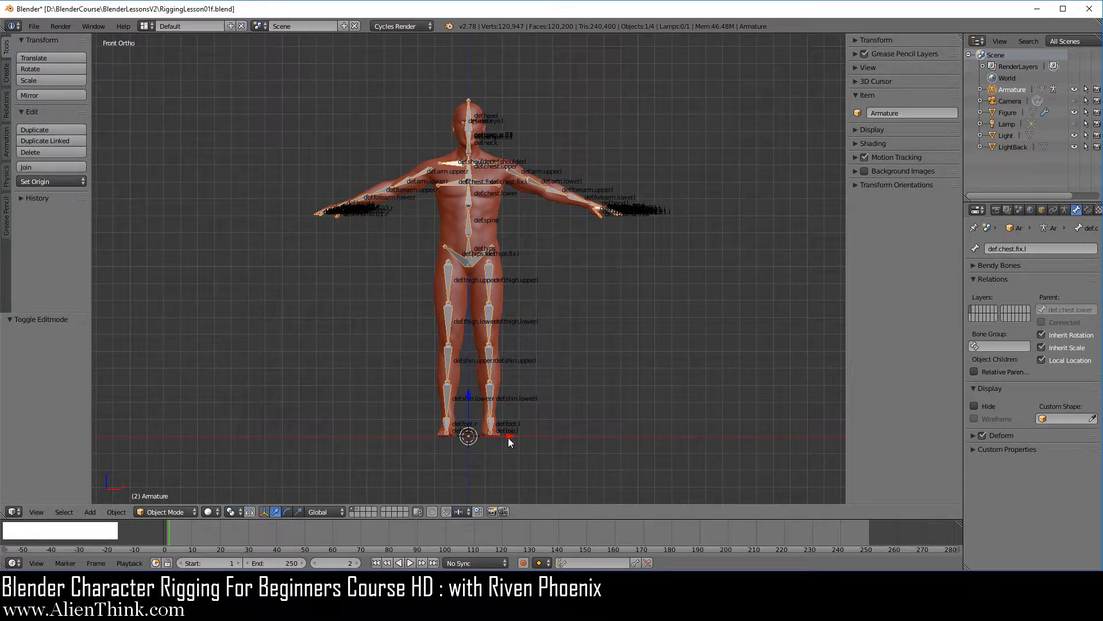
{"action": "middle_click_drag", "start_coordinate": [599, 415], "coordinate": [612, 367], "text": "ctrl"}
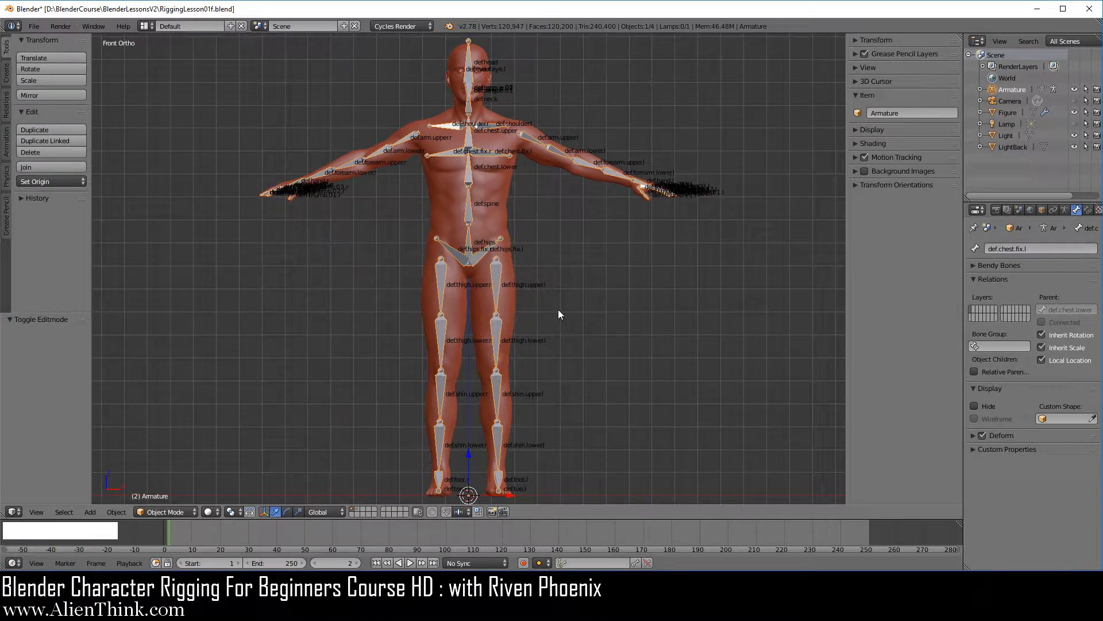
Step: Parent the Figure mesh to the Armature using Armature Deform with Automatic Weights
{"action": "left_click", "coordinate": [1065, 210]}
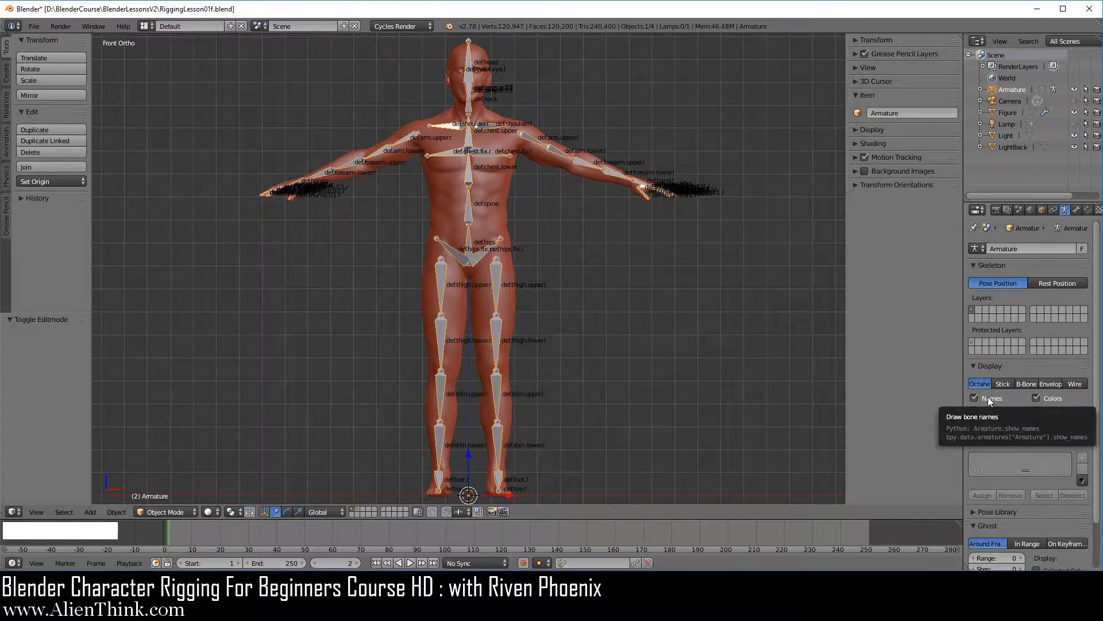
{"action": "left_click", "coordinate": [1007, 113]}
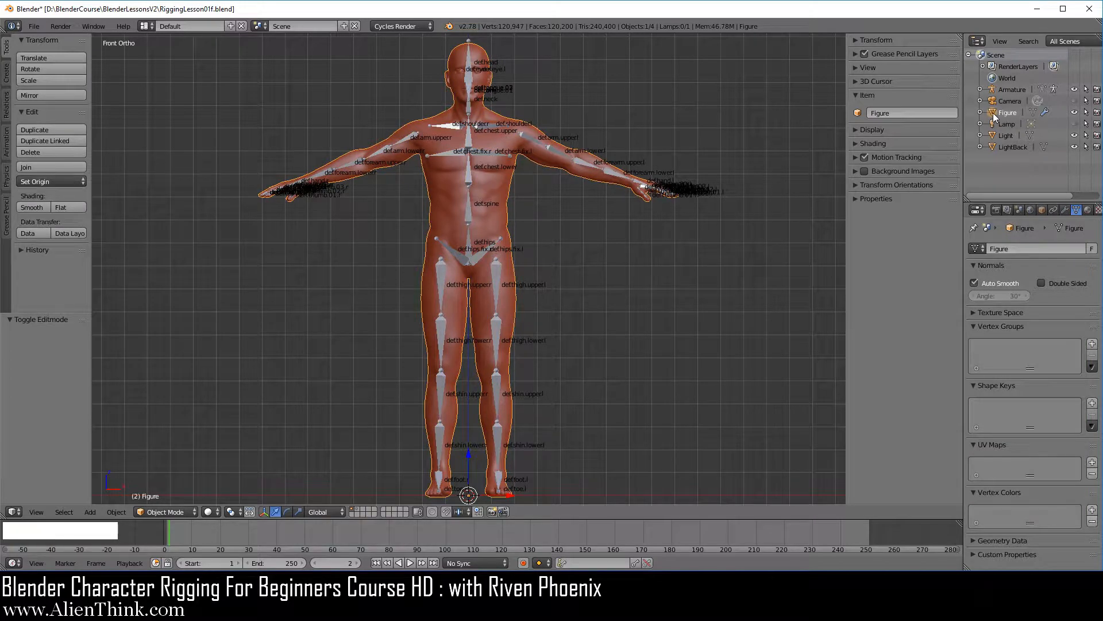
{"action": "left_click_drag", "start_coordinate": [993, 113], "coordinate": [1001, 91]}
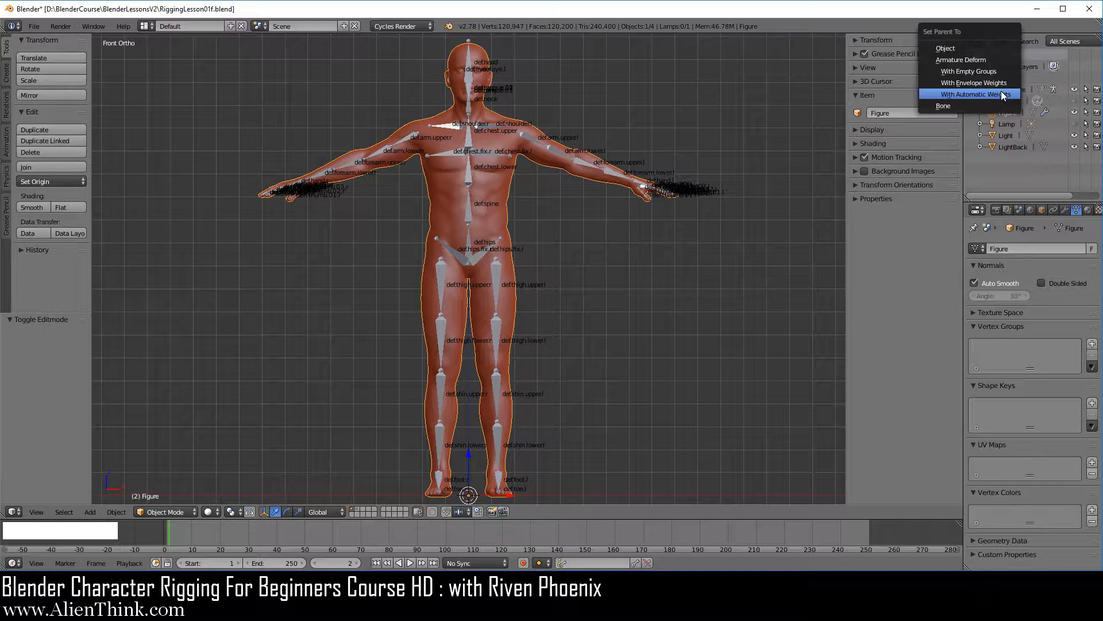
{"action": "left_click", "coordinate": [999, 94]}
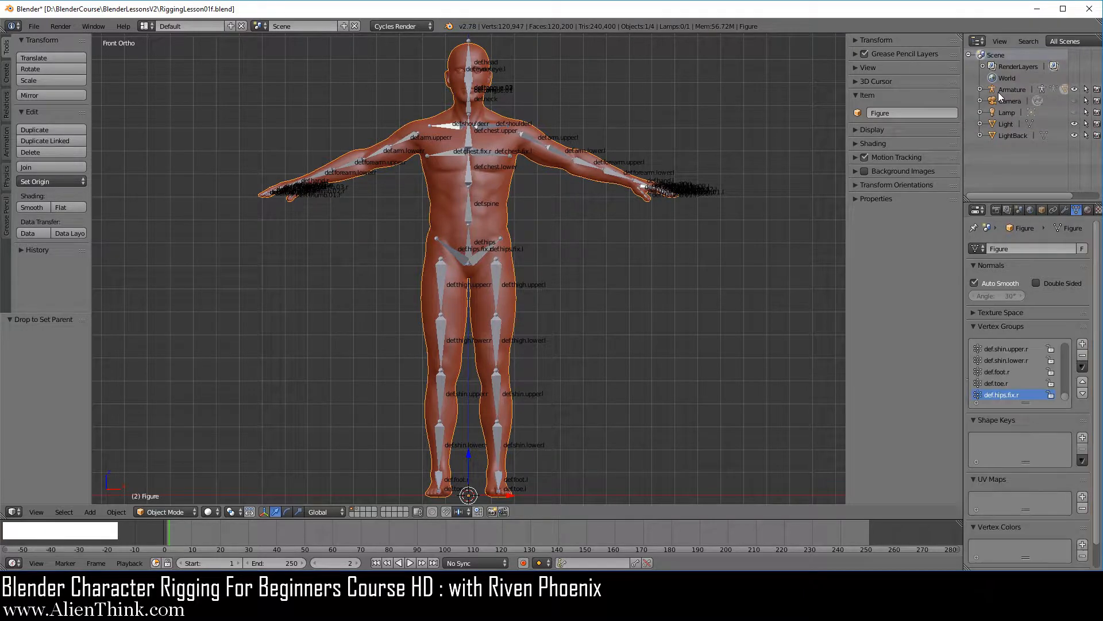
Step: Set the Figure's Subdivision Surface view level to 1 and collapse its Mirror and Subdivision Surface modifiers
{"action": "left_click", "coordinate": [1066, 210]}
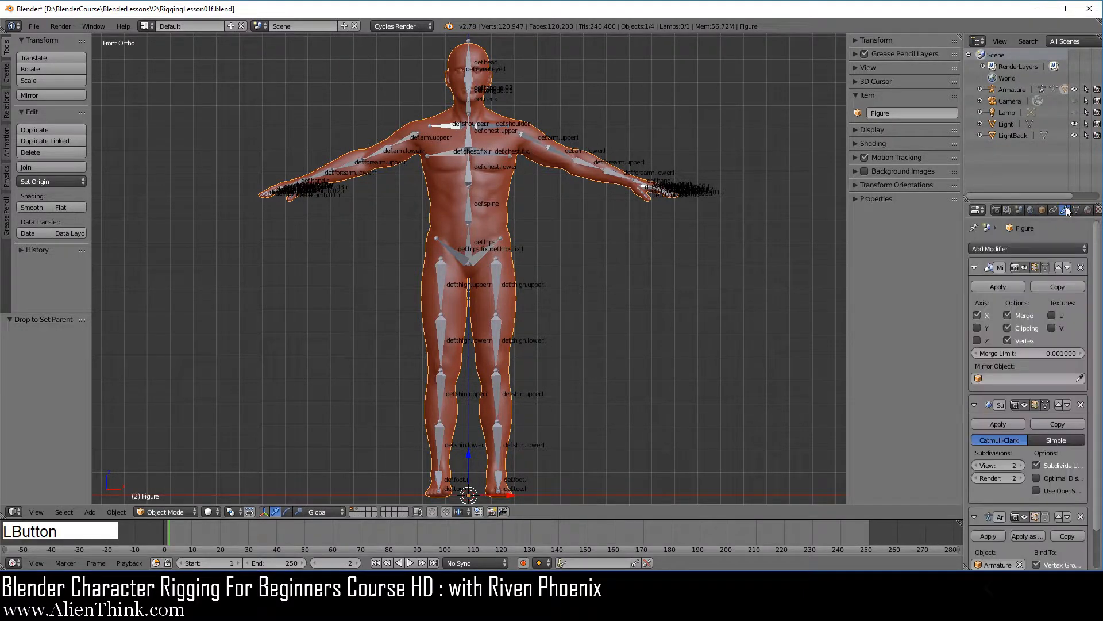
{"action": "left_click", "coordinate": [975, 267]}
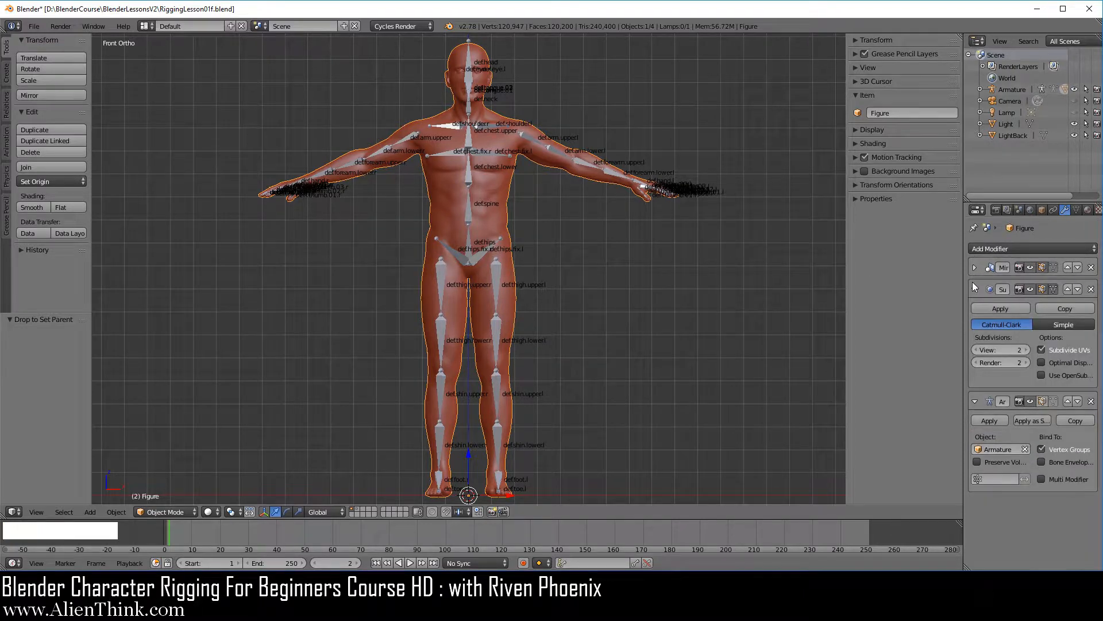
{"action": "left_click", "coordinate": [974, 350]}
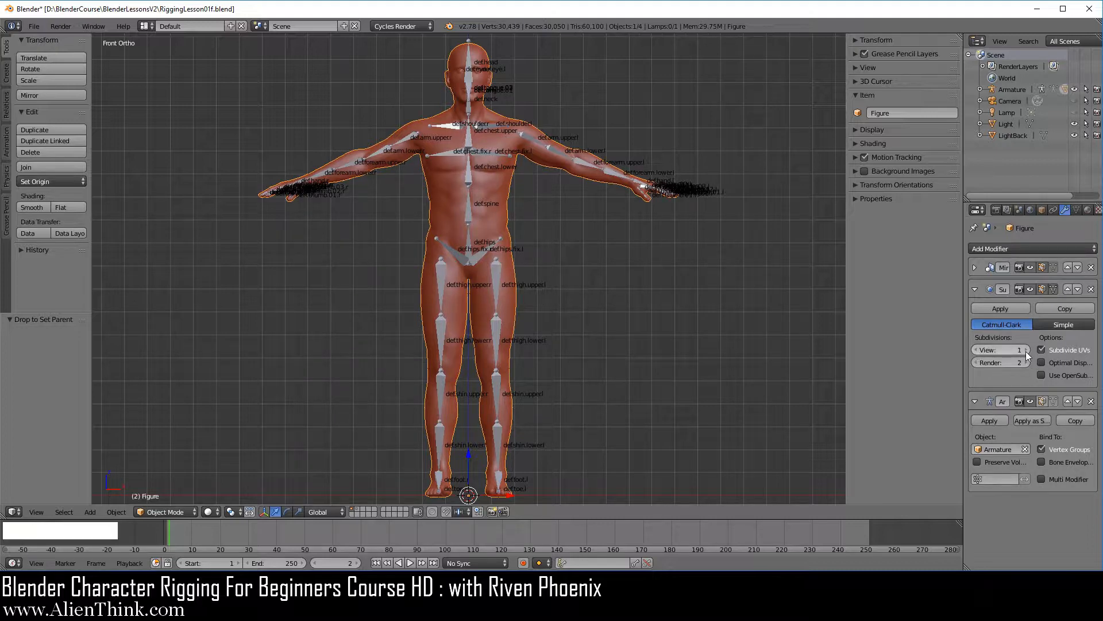
{"action": "left_click", "coordinate": [975, 290]}
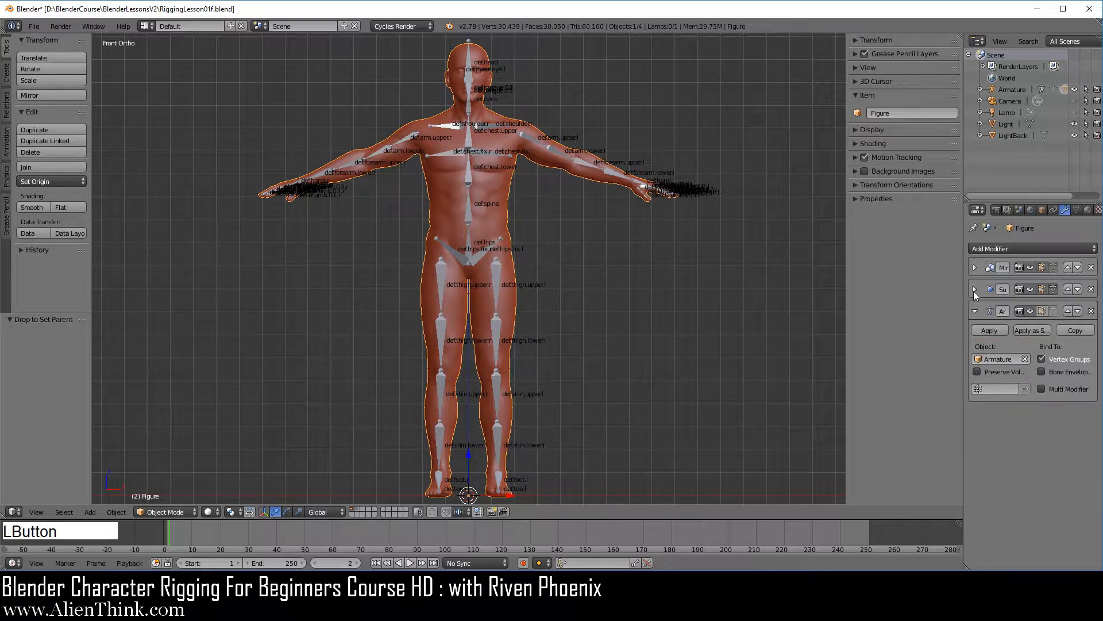
Step: Move the Figure's Armature modifier above Subdivision Surface and enable its edit-mode and cage display
{"action": "left_click", "coordinate": [1069, 312]}
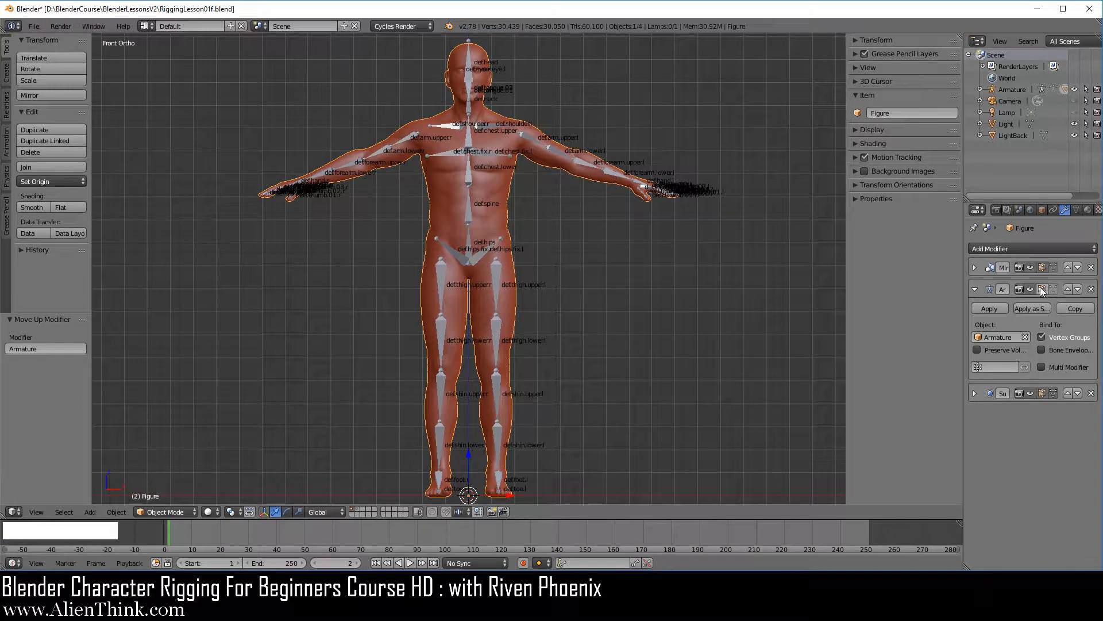
{"action": "left_click", "coordinate": [1051, 289]}
{"action": "left_click", "coordinate": [1054, 288]}
Step: Show the Figure's vertex groups and expand the Armature's hierarchy in the outliner
{"action": "left_click", "coordinate": [1076, 210]}
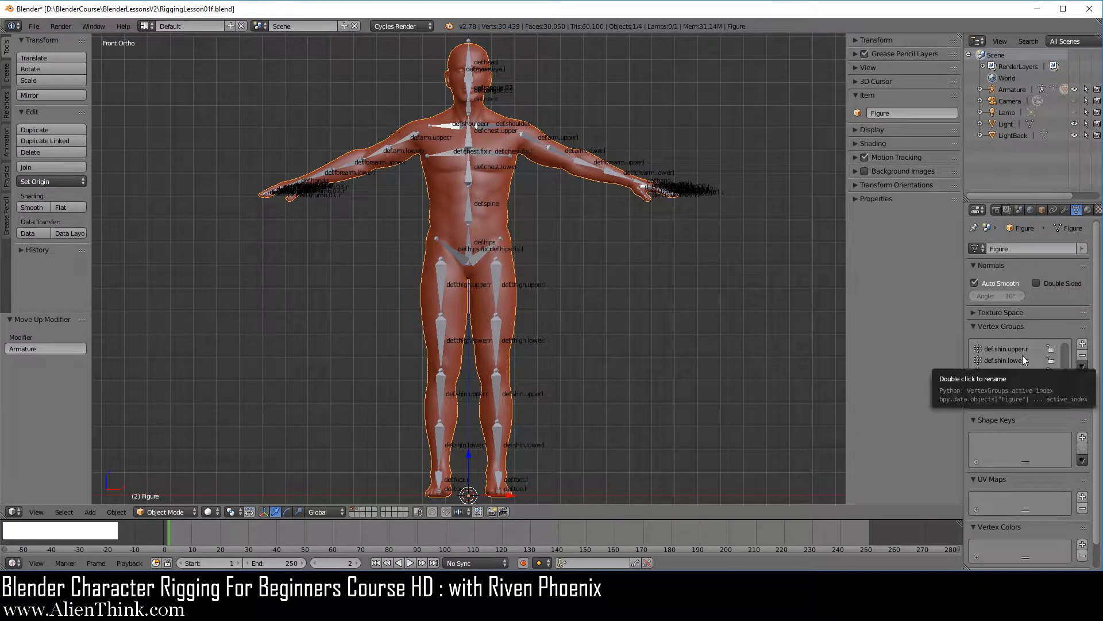
{"action": "left_click", "coordinate": [980, 89]}
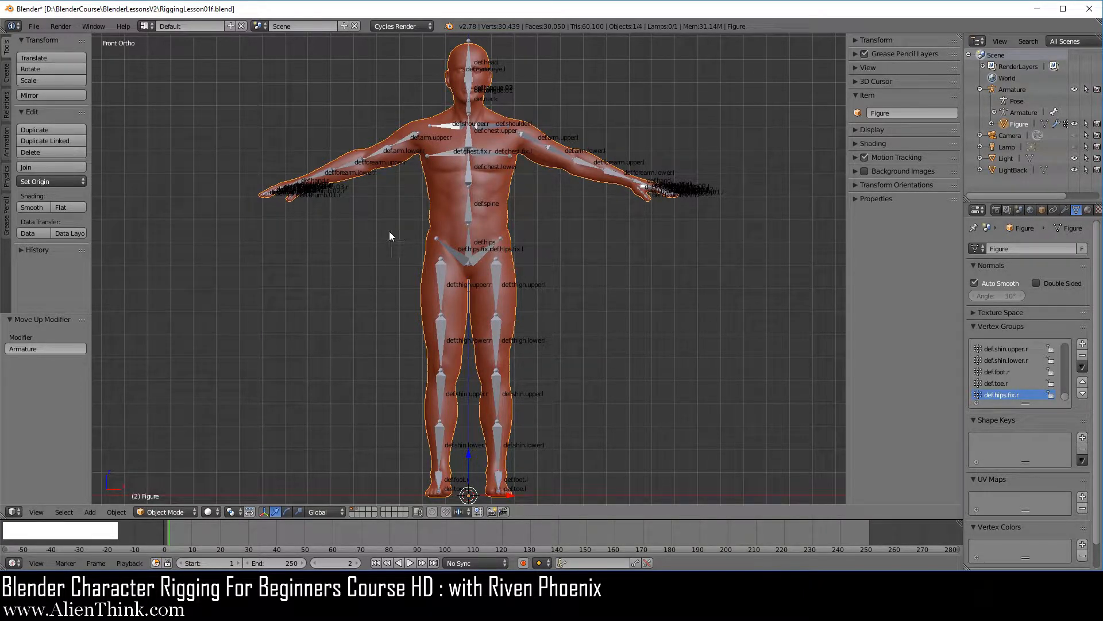
Step: Save the scene as RiggingLesson01g.blend, overwriting the existing file
{"action": "left_click", "coordinate": [33, 26]}
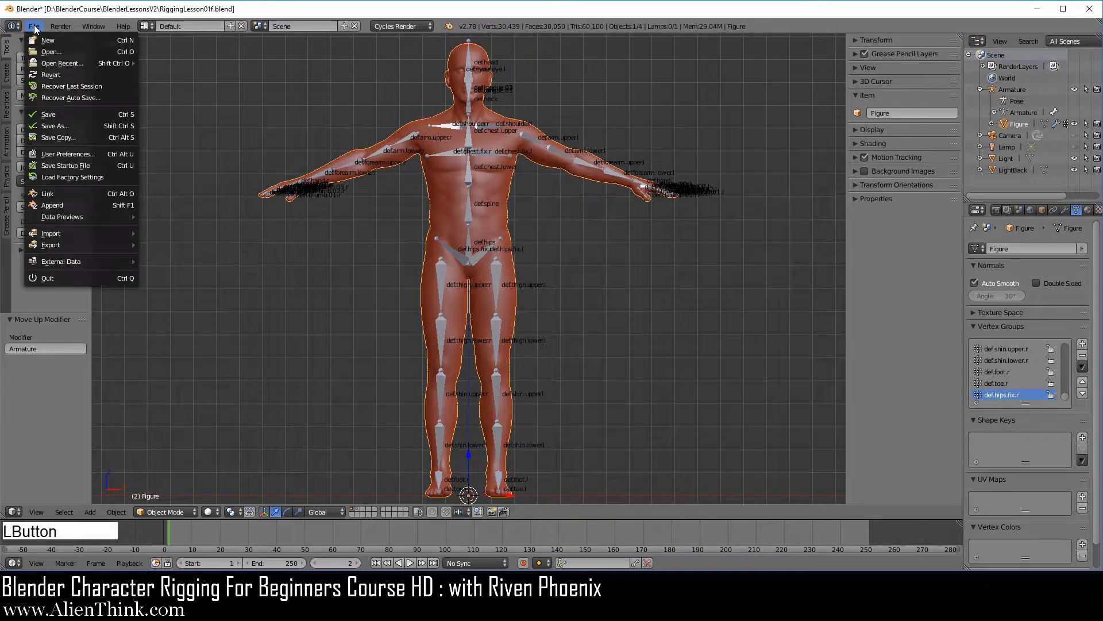
{"action": "left_click", "coordinate": [67, 126]}
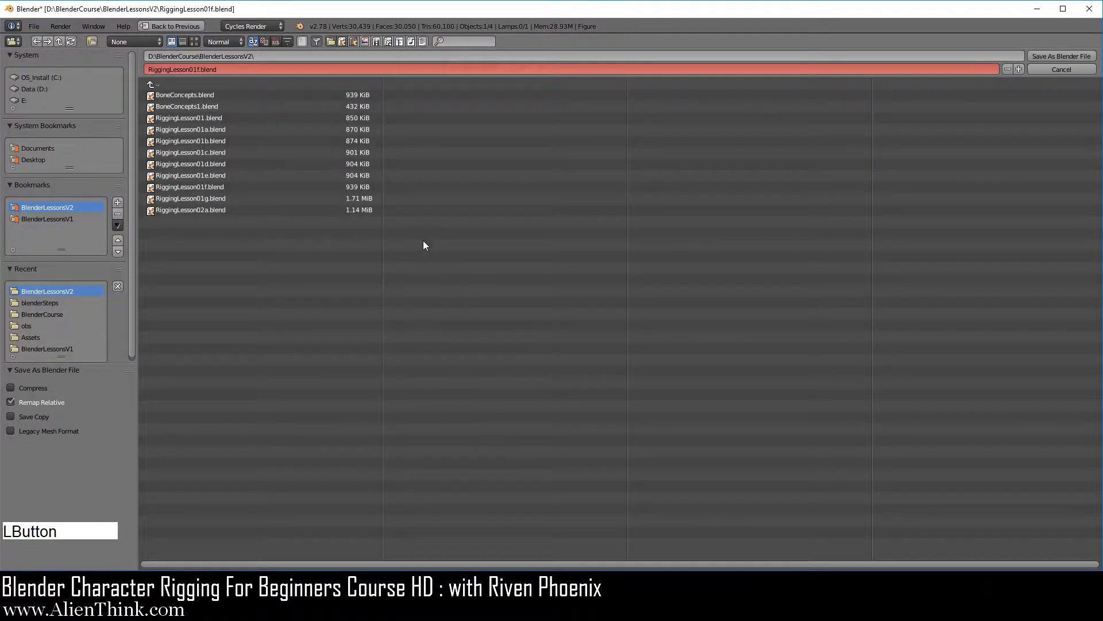
{"action": "left_click", "coordinate": [215, 198]}
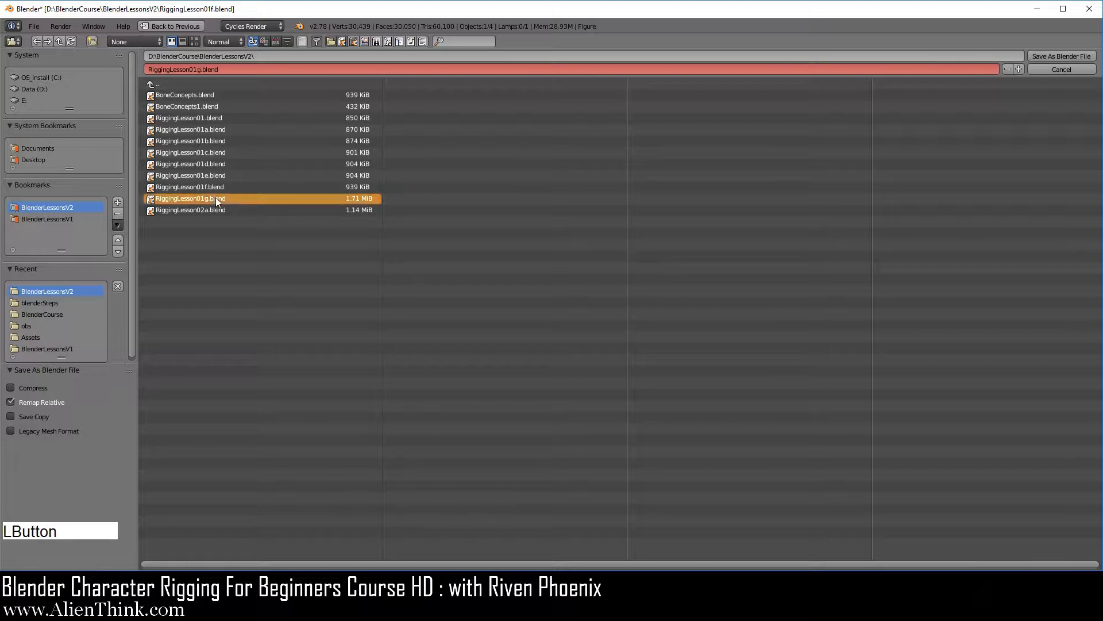
{"action": "left_click", "coordinate": [1077, 55]}
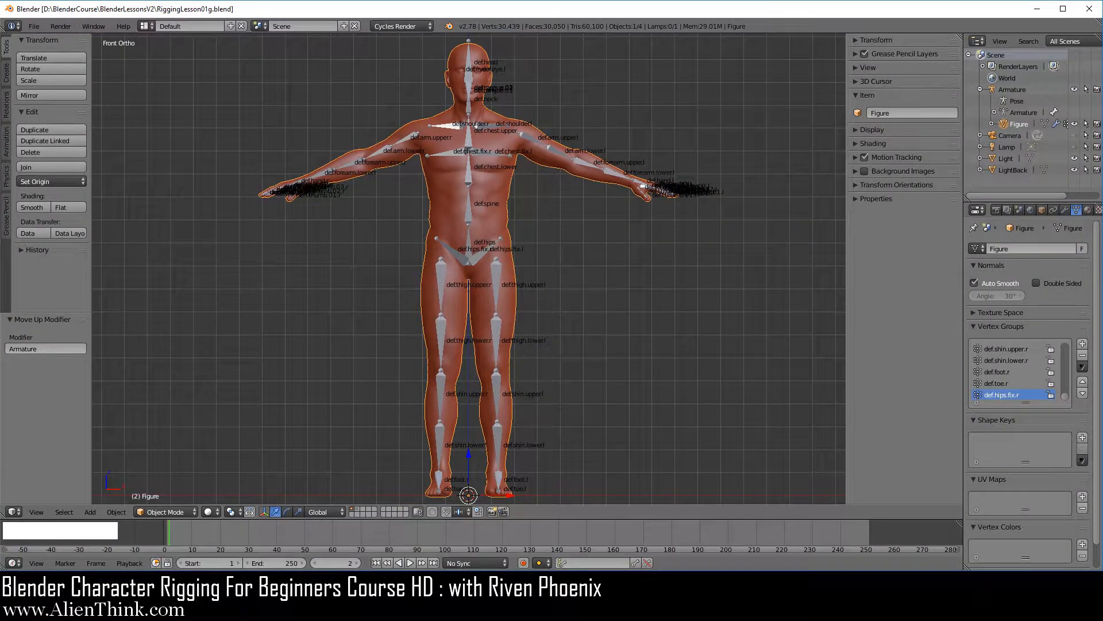
Step: Examine the deform bones on the figure from the hips up through the chest to the head
{"action": "key", "text": "F3"}
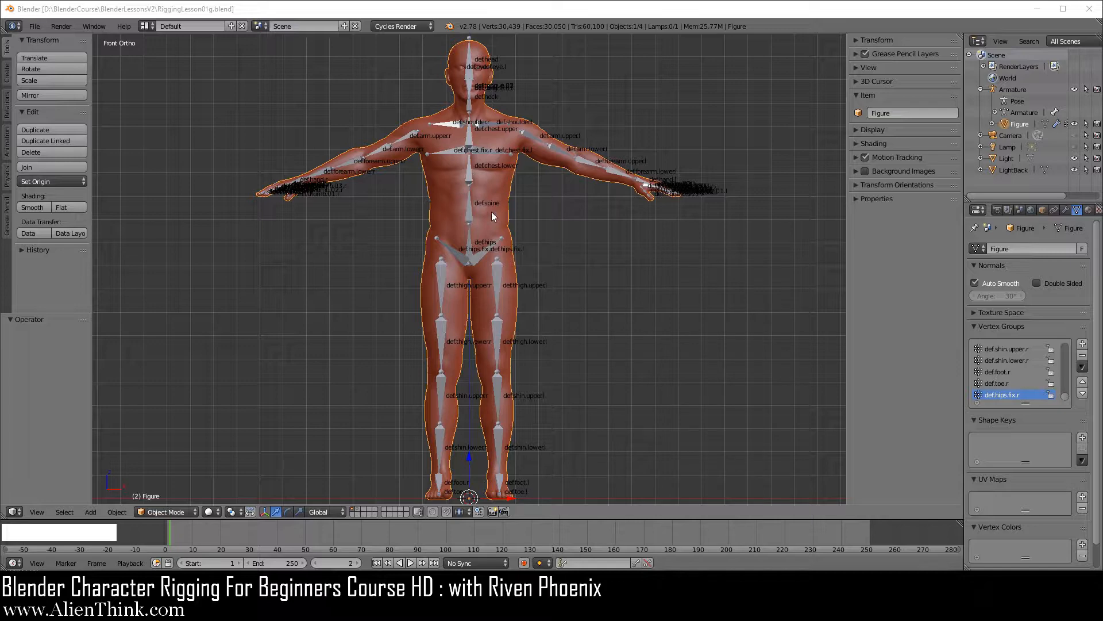
{"action": "left_click", "coordinate": [485, 9]}
{"action": "scroll", "coordinate": [572, 272], "scroll_direction": "up", "scroll_amount": 4}
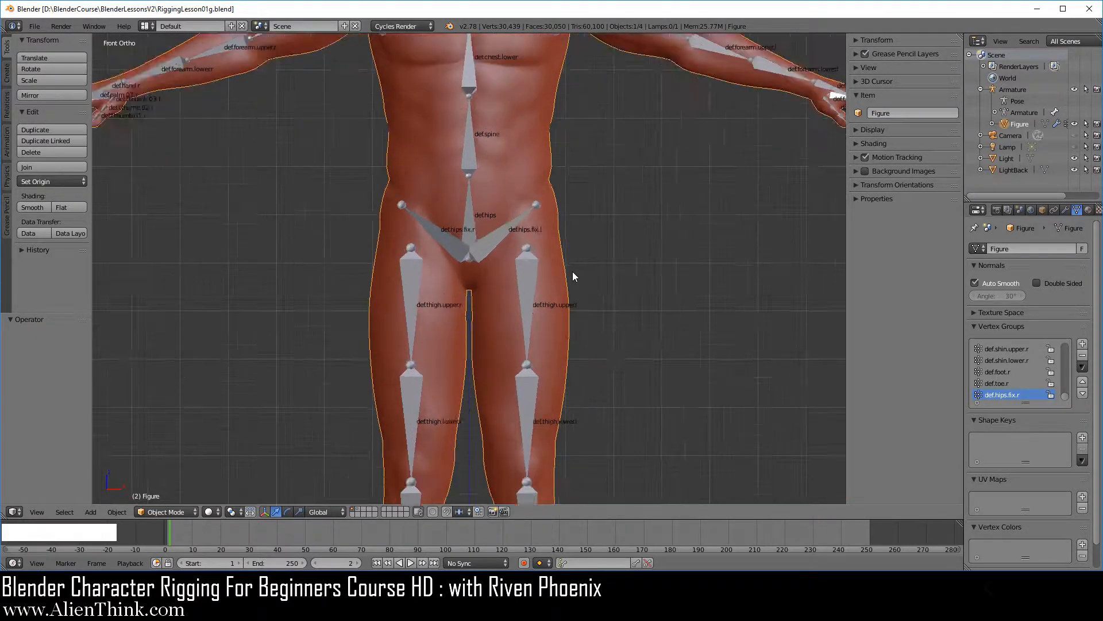
{"action": "scroll", "coordinate": [572, 272], "scroll_direction": "up", "scroll_amount": 4}
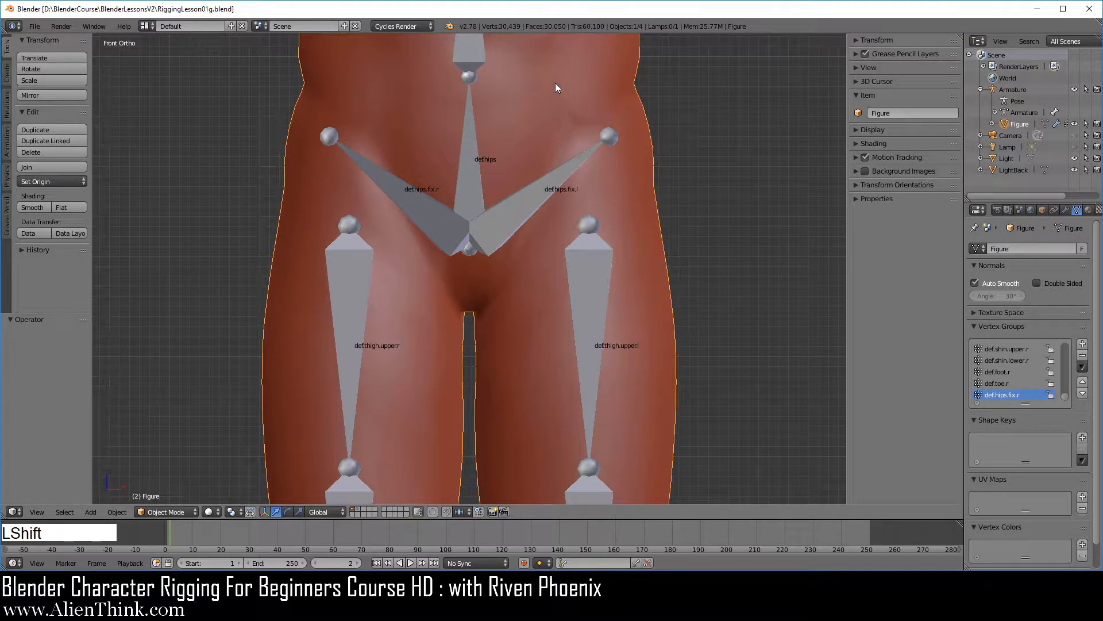
{"action": "middle_click_drag", "start_coordinate": [555, 89], "coordinate": [546, 284], "text": "shift"}
{"action": "middle_click_drag", "start_coordinate": [562, 242], "coordinate": [581, 266], "text": "shift"}
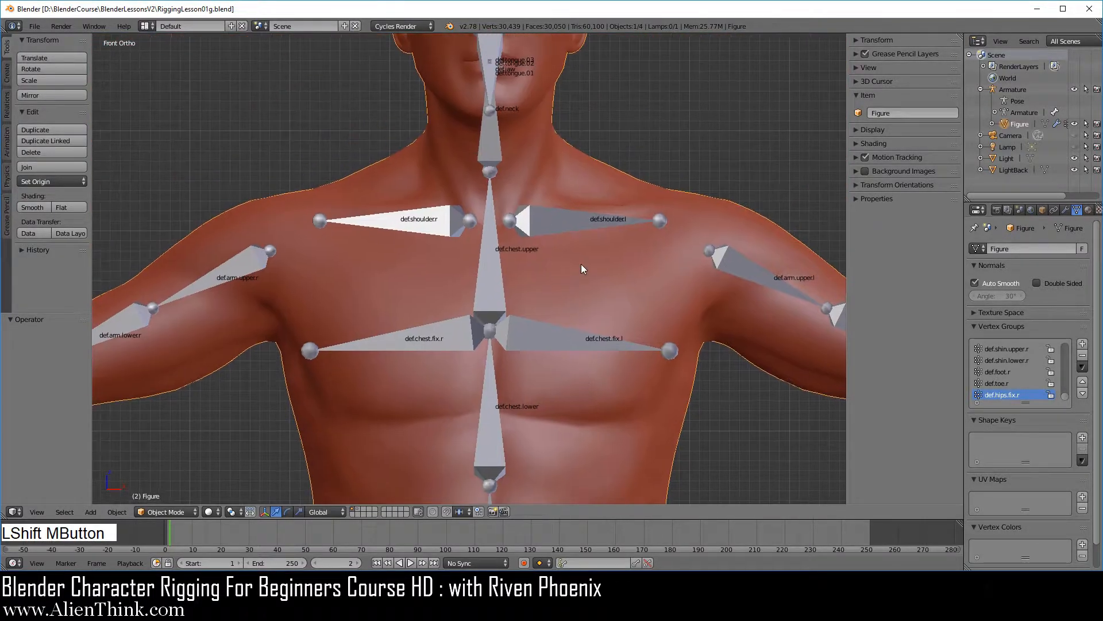
{"action": "middle_click_drag", "start_coordinate": [581, 89], "coordinate": [577, 353], "text": "shift"}
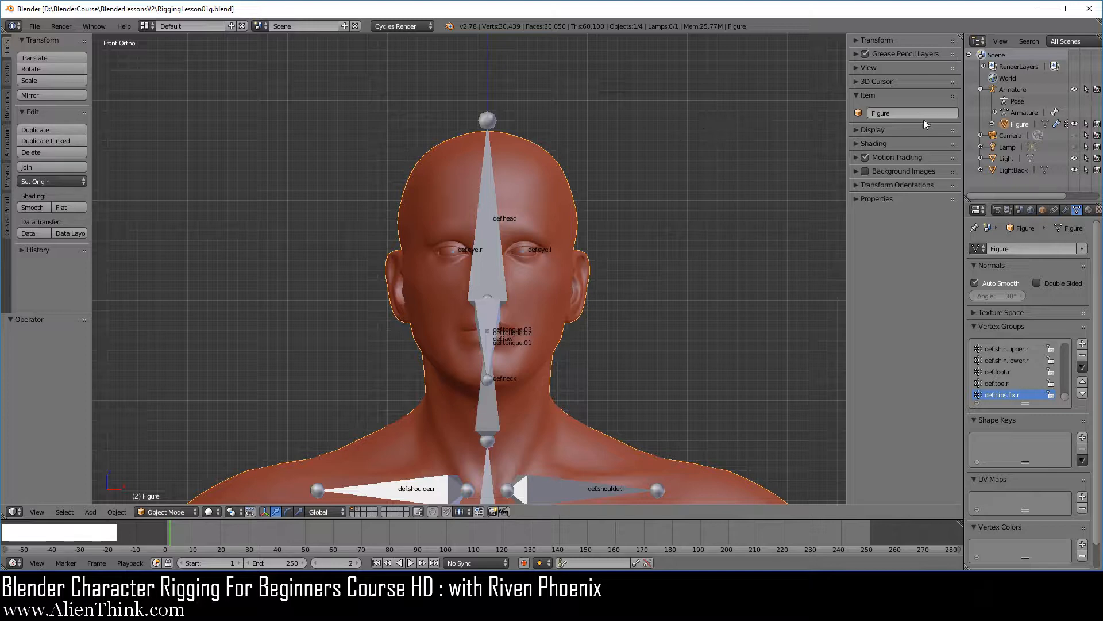
Step: Put the Armature in Pose Mode and select the def.head bone
{"action": "left_click", "coordinate": [1015, 101]}
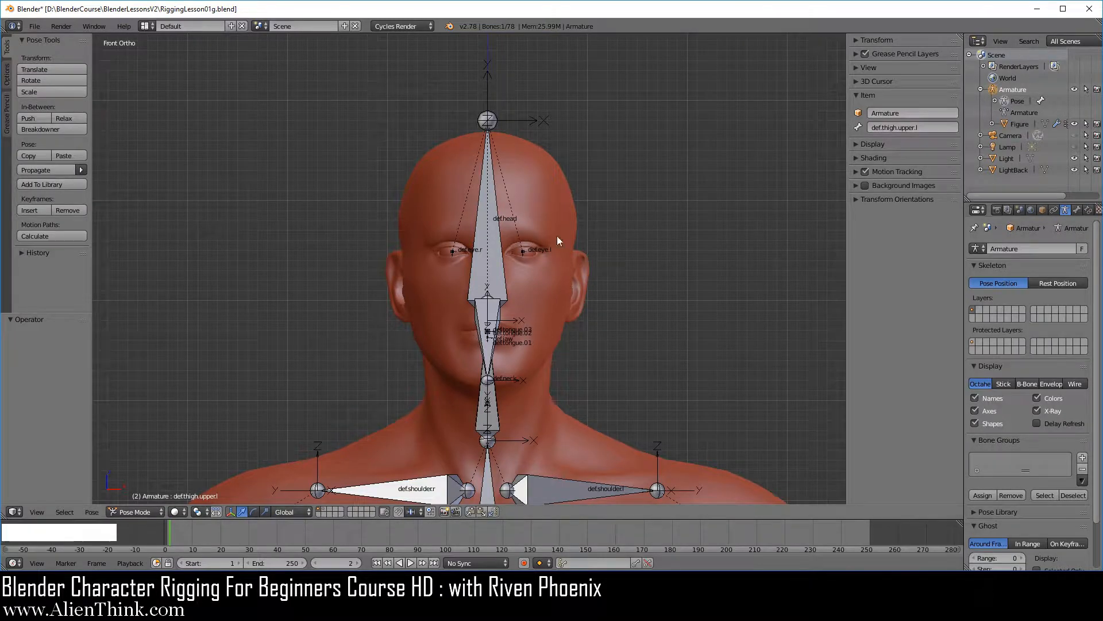
{"action": "left_click", "coordinate": [146, 510]}
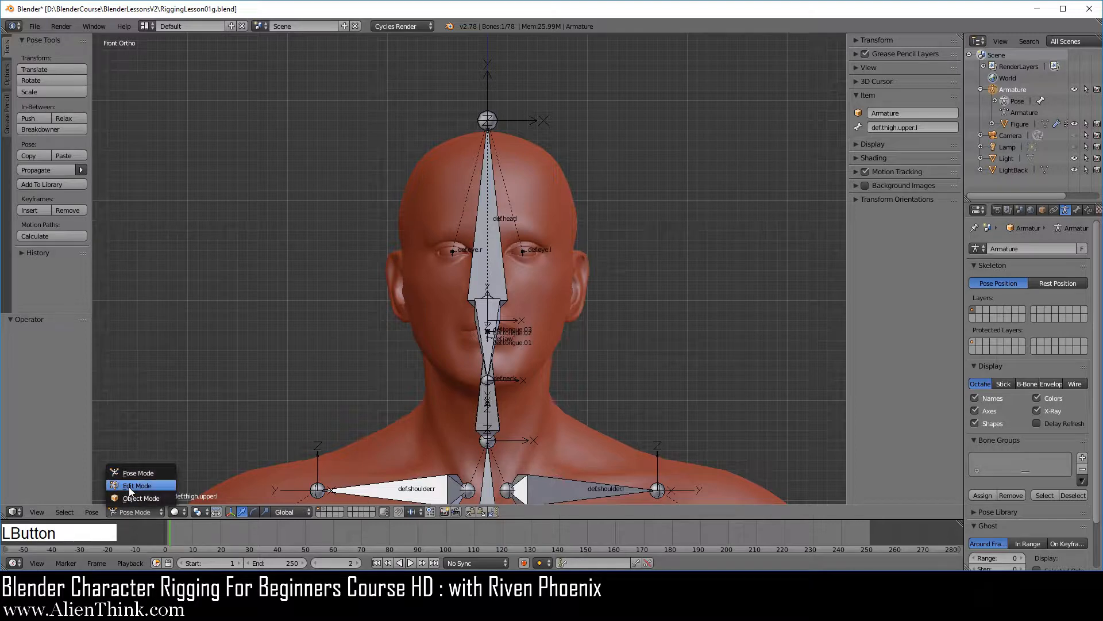
{"action": "right_click", "coordinate": [486, 251]}
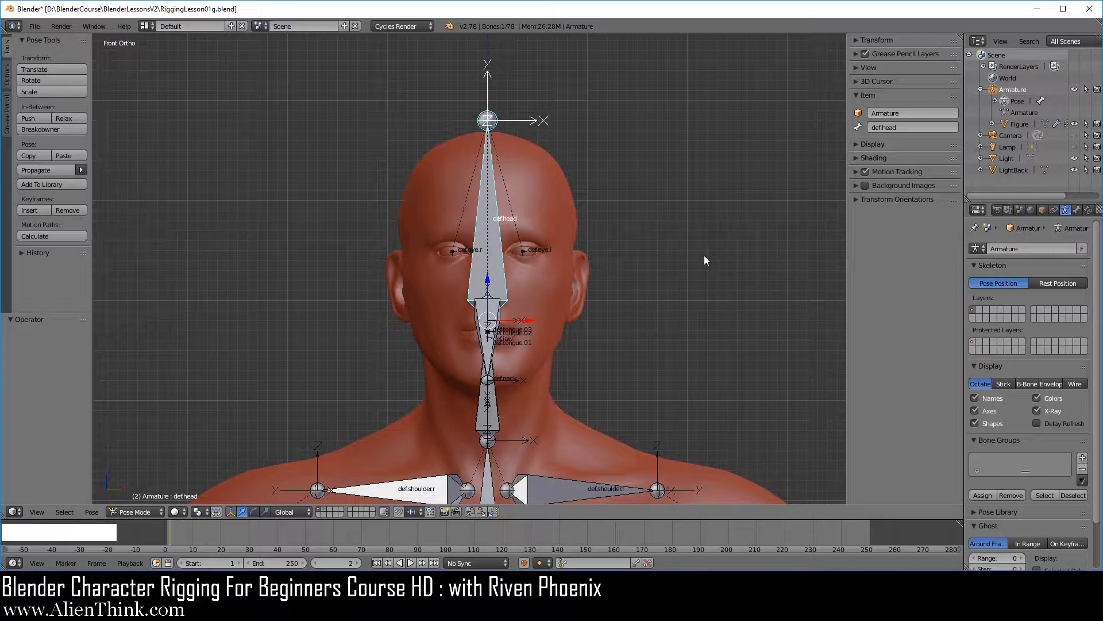
Step: Try rotating the def.head bone in the front view
{"action": "key", "text": "r"}
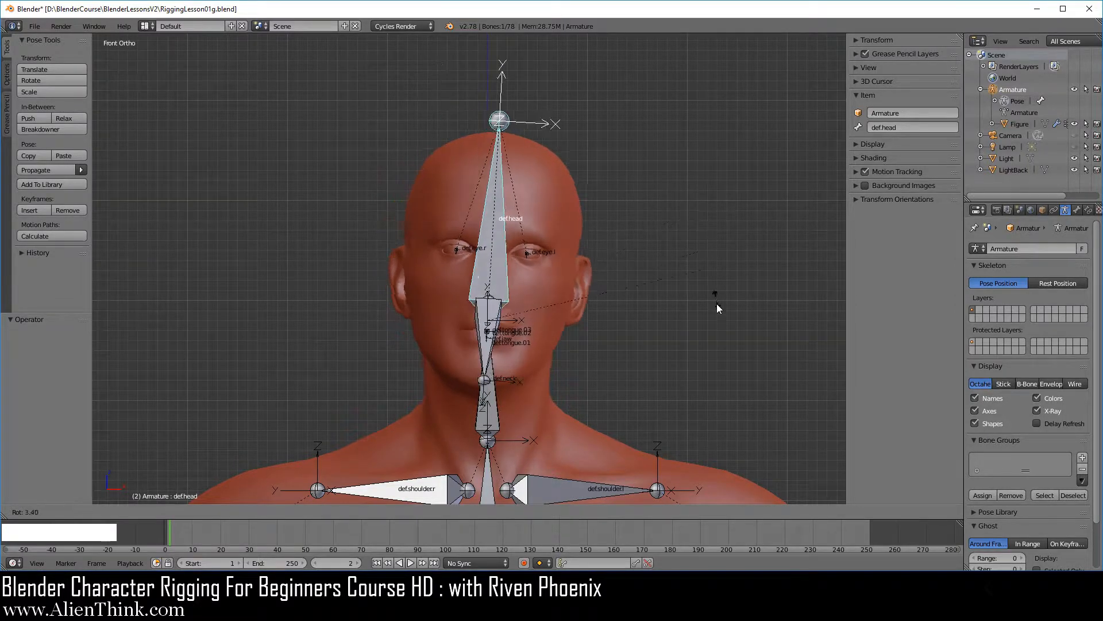
{"action": "right_click", "coordinate": [716, 319]}
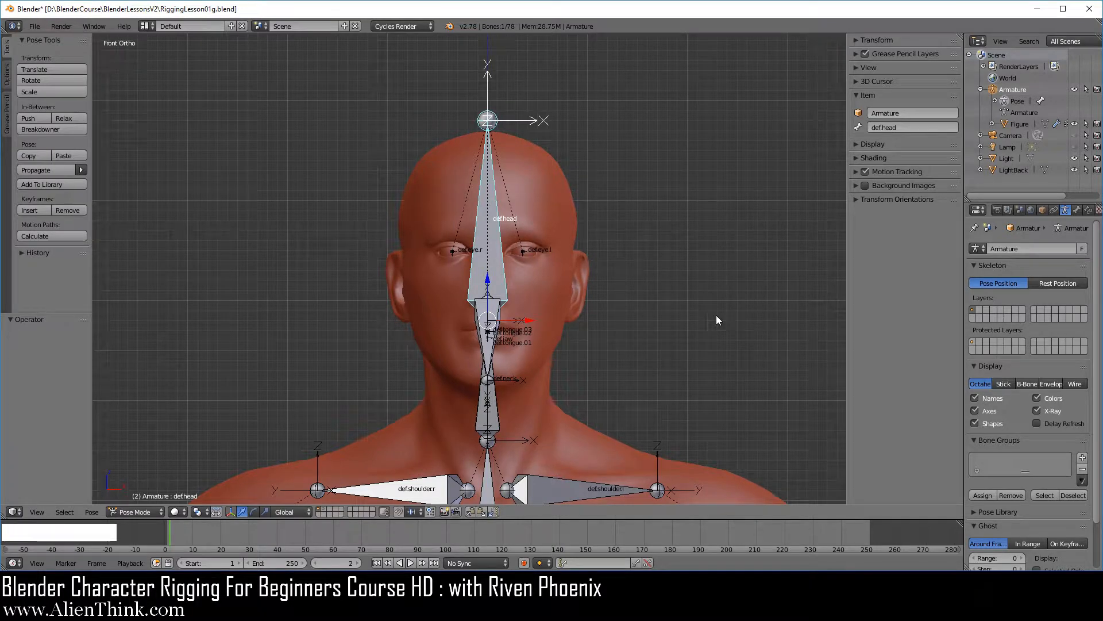
Step: Try rotating the def.head bone in the right orthographic view
{"action": "key", "text": "KP_3"}
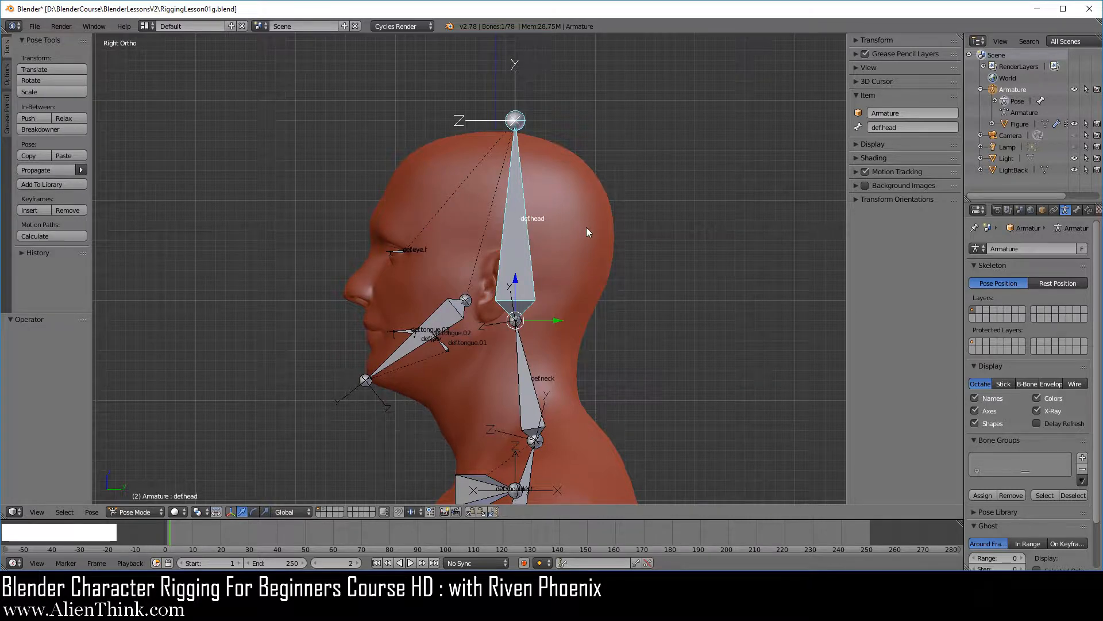
{"action": "key", "text": "r"}
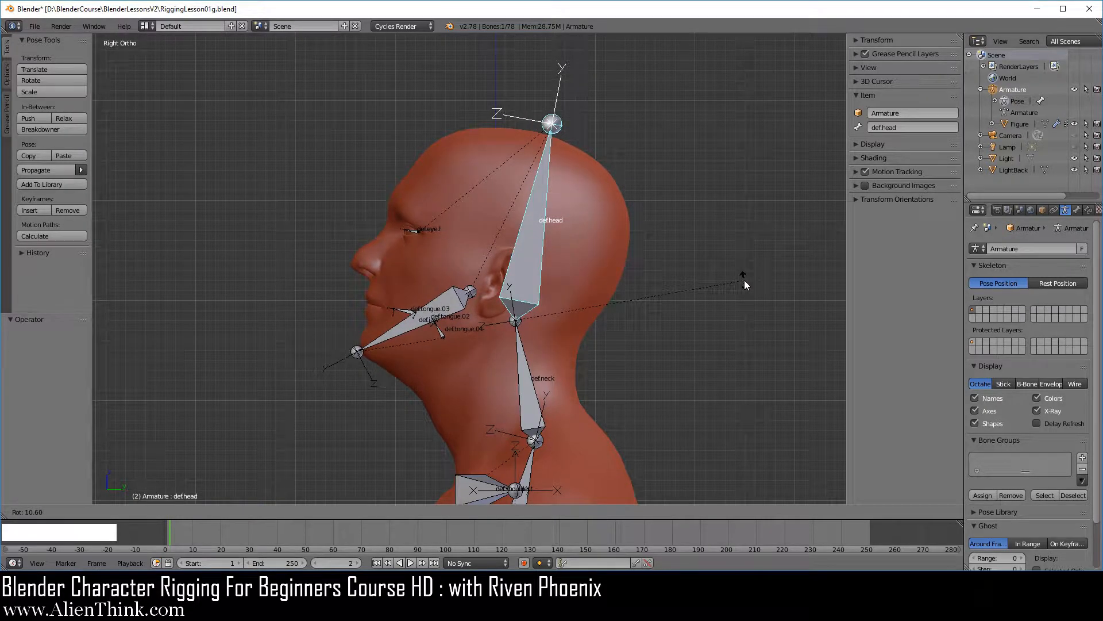
{"action": "right_click", "coordinate": [745, 284]}
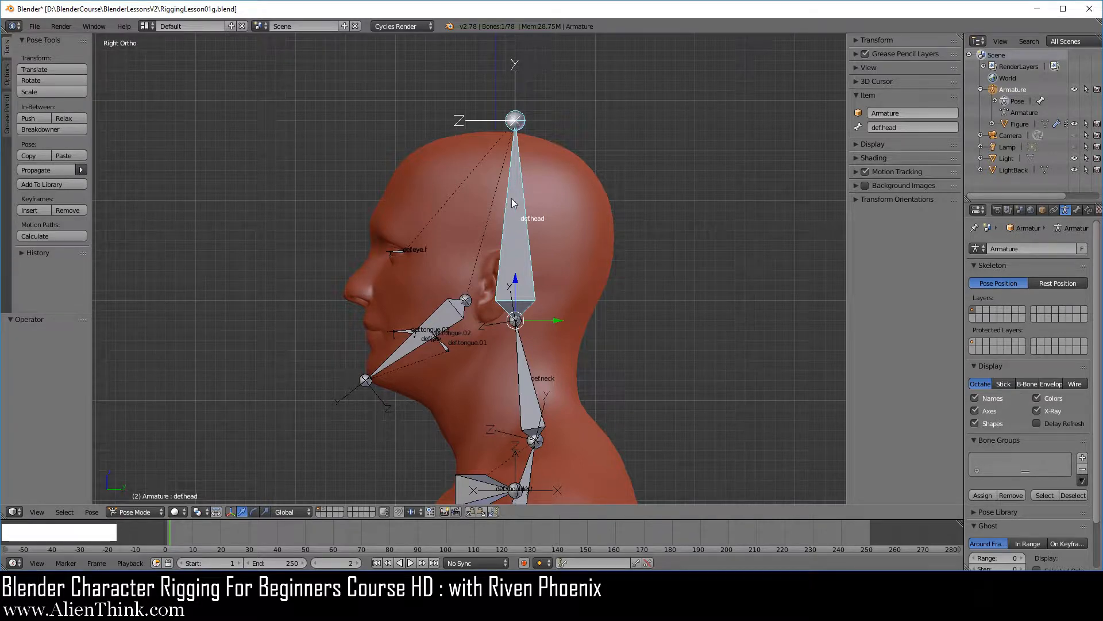
Step: Try freely rotating the def.head bone from an angled view, first in orthographic and then in perspective projection
{"action": "middle_click_drag", "start_coordinate": [436, 260], "coordinate": [450, 151]}
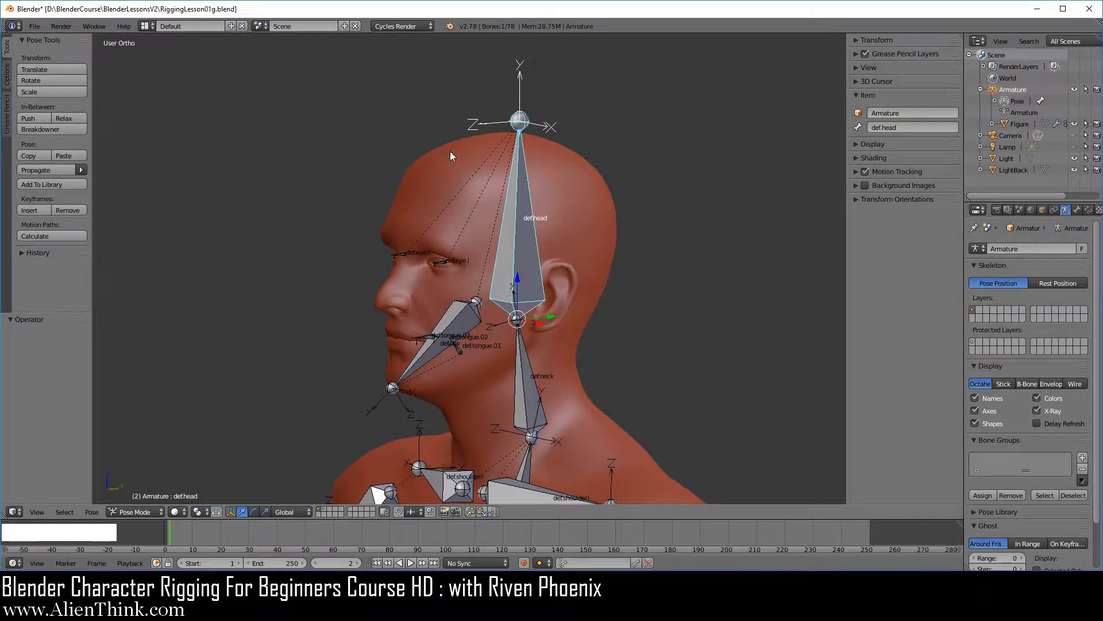
{"action": "key", "text": "r"}
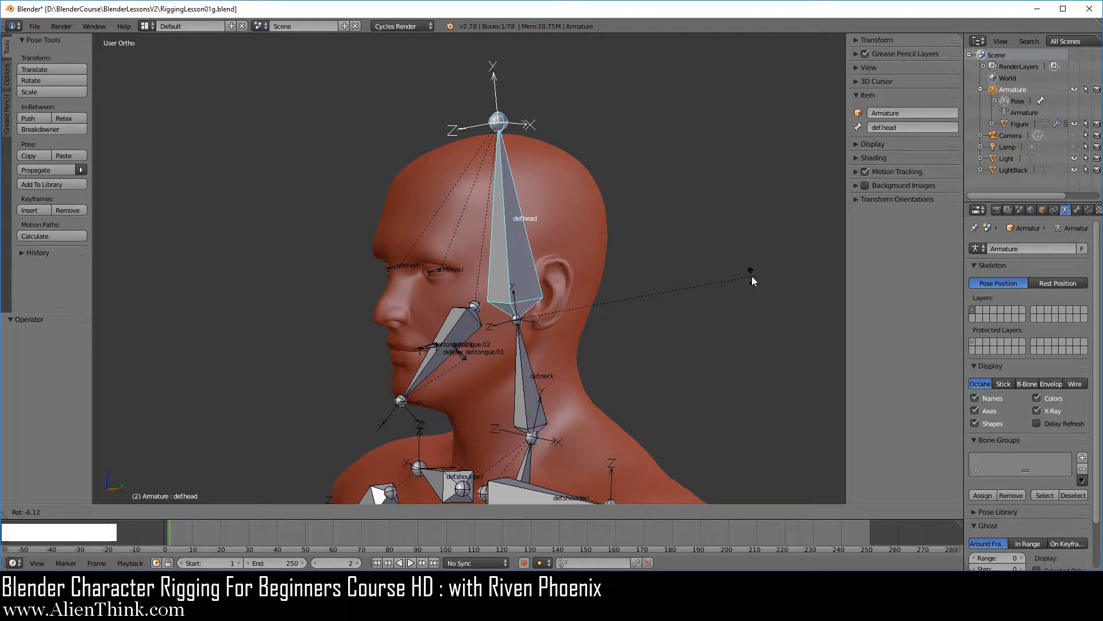
{"action": "right_click", "coordinate": [751, 277]}
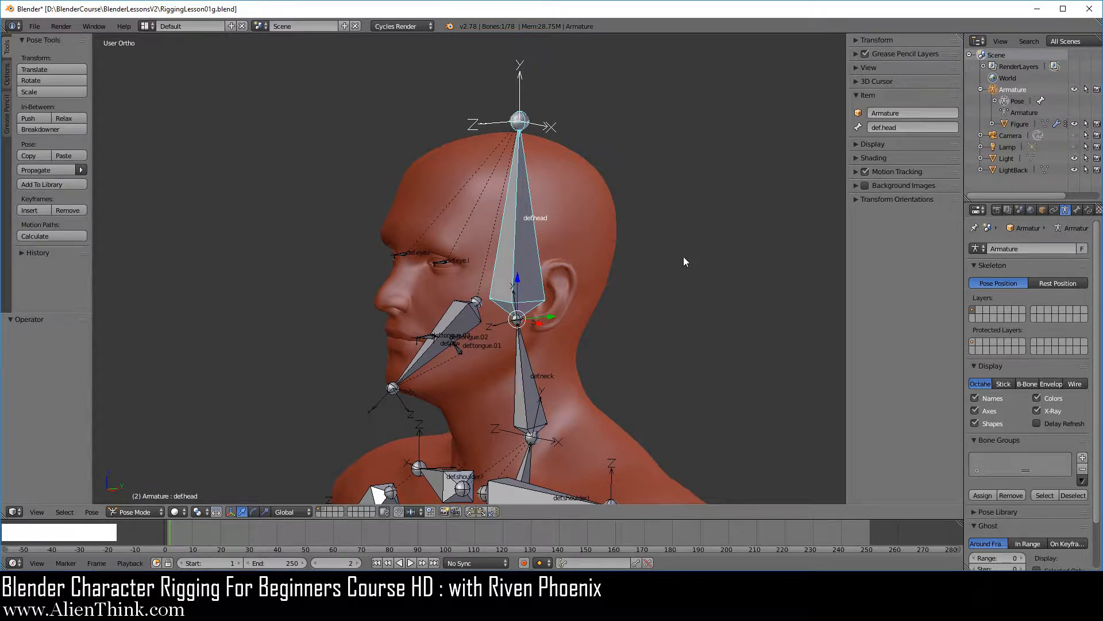
{"action": "middle_click_drag", "start_coordinate": [684, 260], "coordinate": [692, 261]}
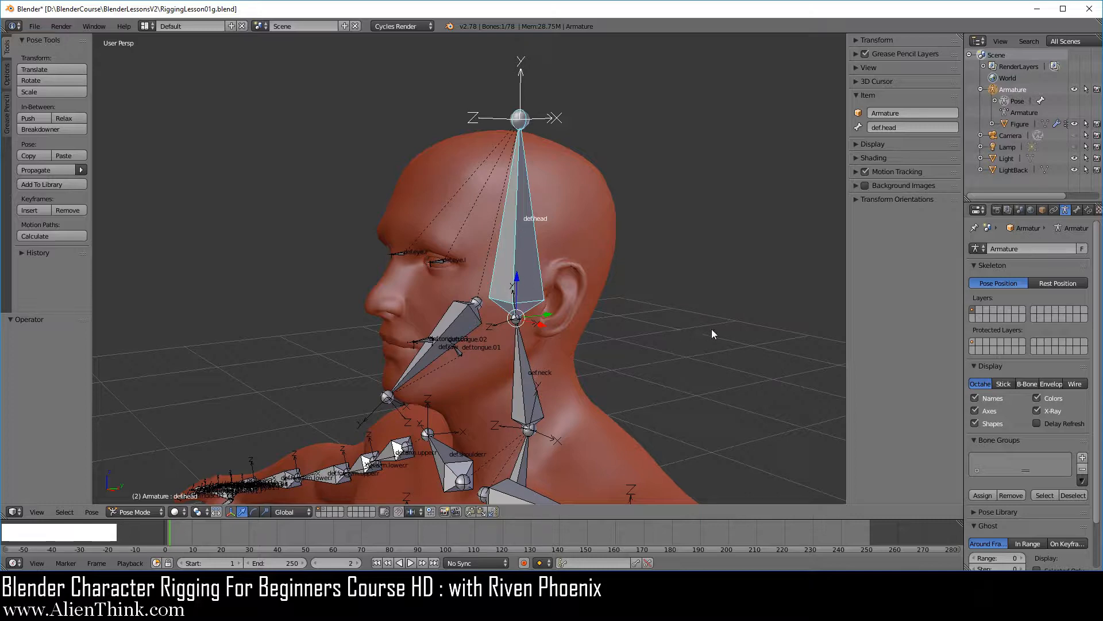
{"action": "key", "text": "r"}
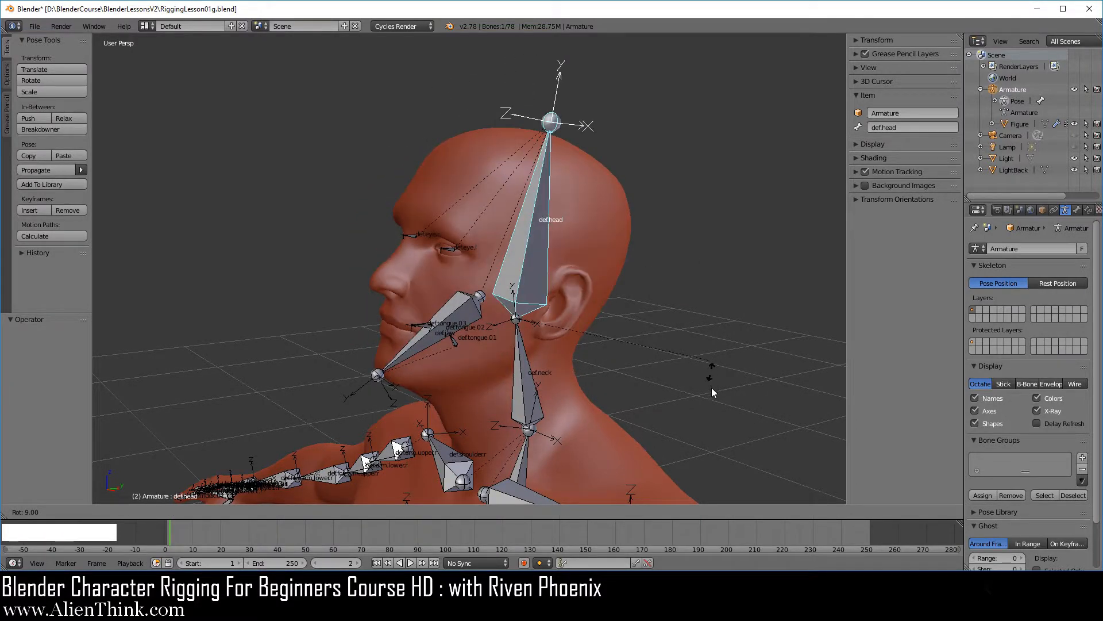
{"action": "right_click", "coordinate": [705, 316]}
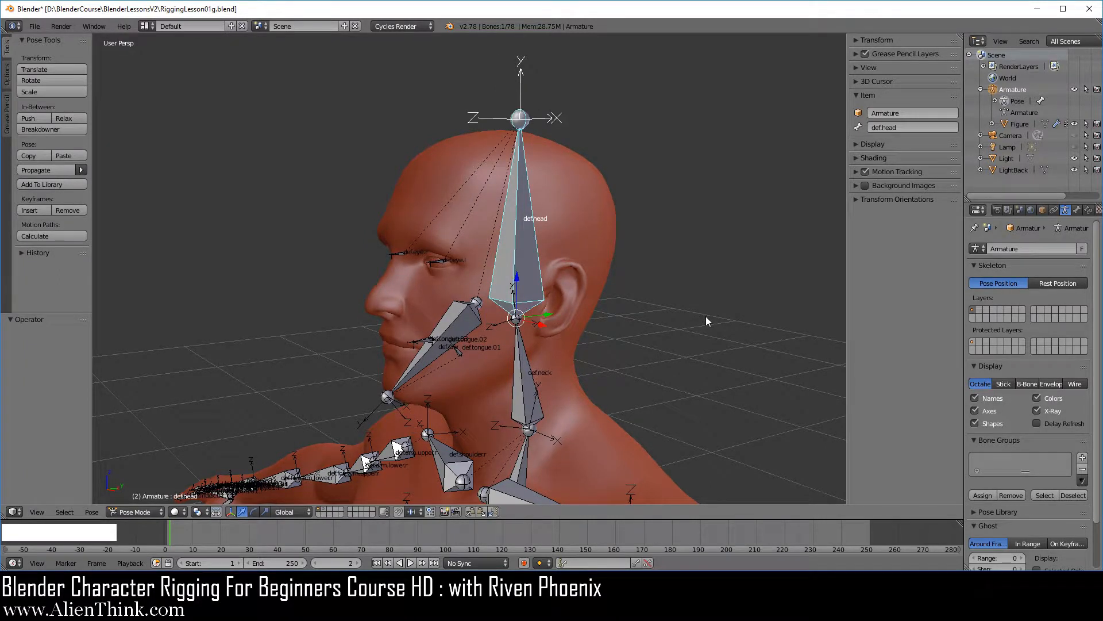
{"action": "key", "text": "KP_5"}
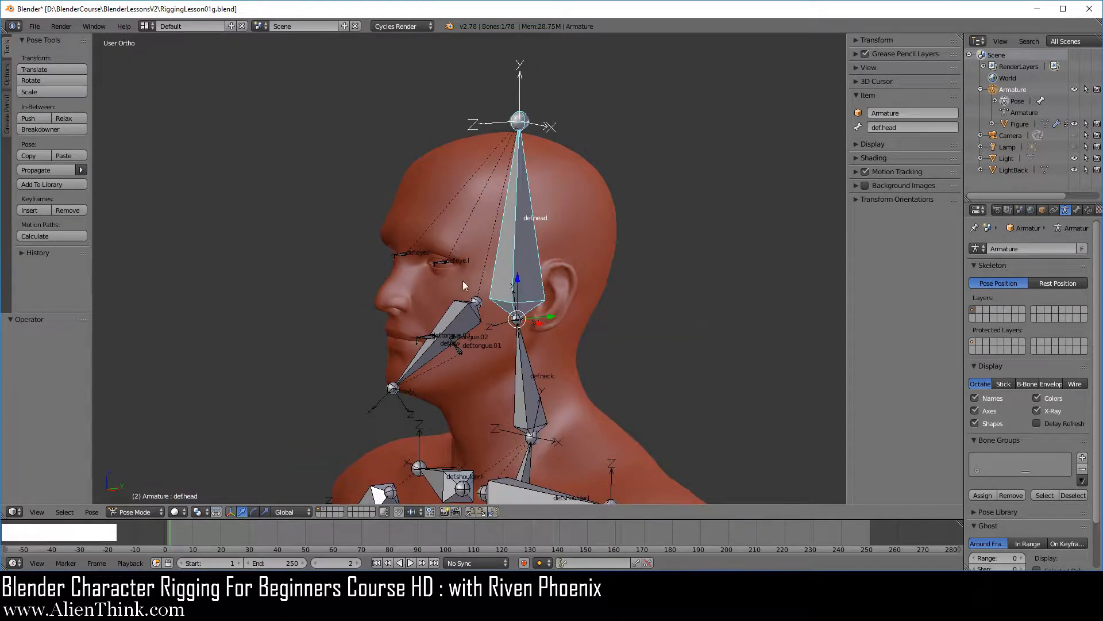
Step: Put the Armature in Edit Mode with the def.head bone selected and display the bones as Stick
{"action": "middle_click_drag", "start_coordinate": [469, 250], "coordinate": [471, 202]}
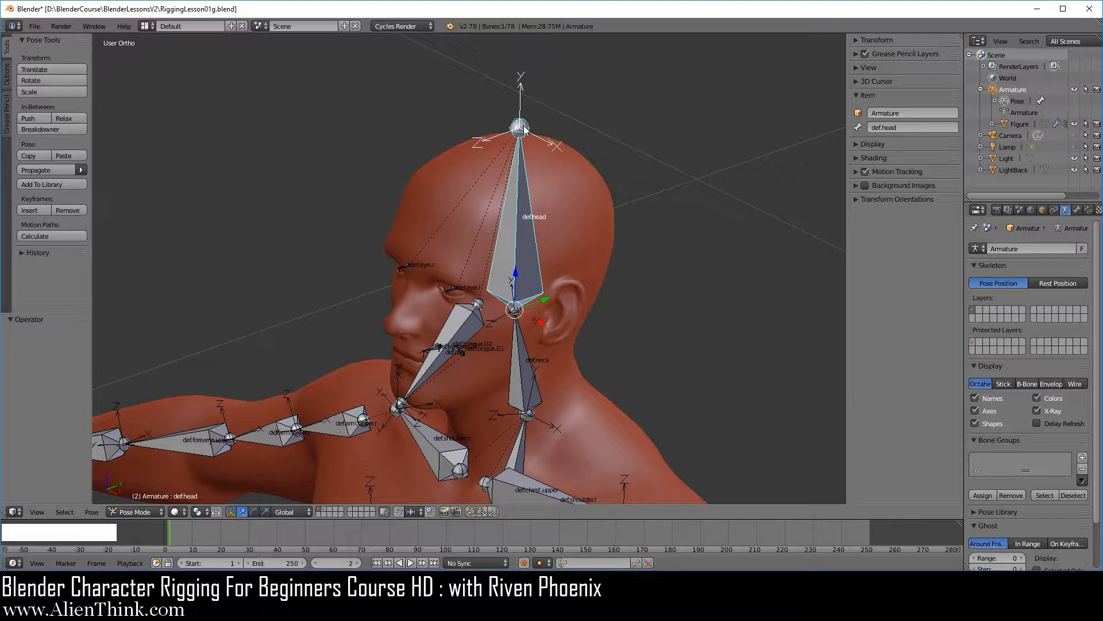
{"action": "left_click", "coordinate": [143, 511]}
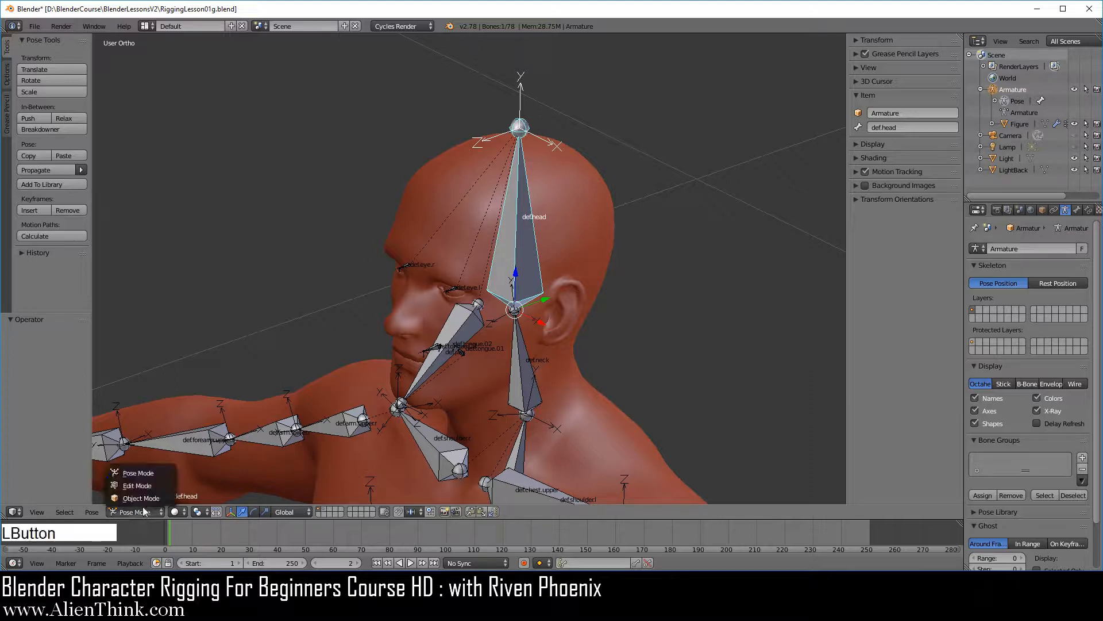
{"action": "left_click", "coordinate": [138, 486]}
{"action": "right_click", "coordinate": [526, 211]}
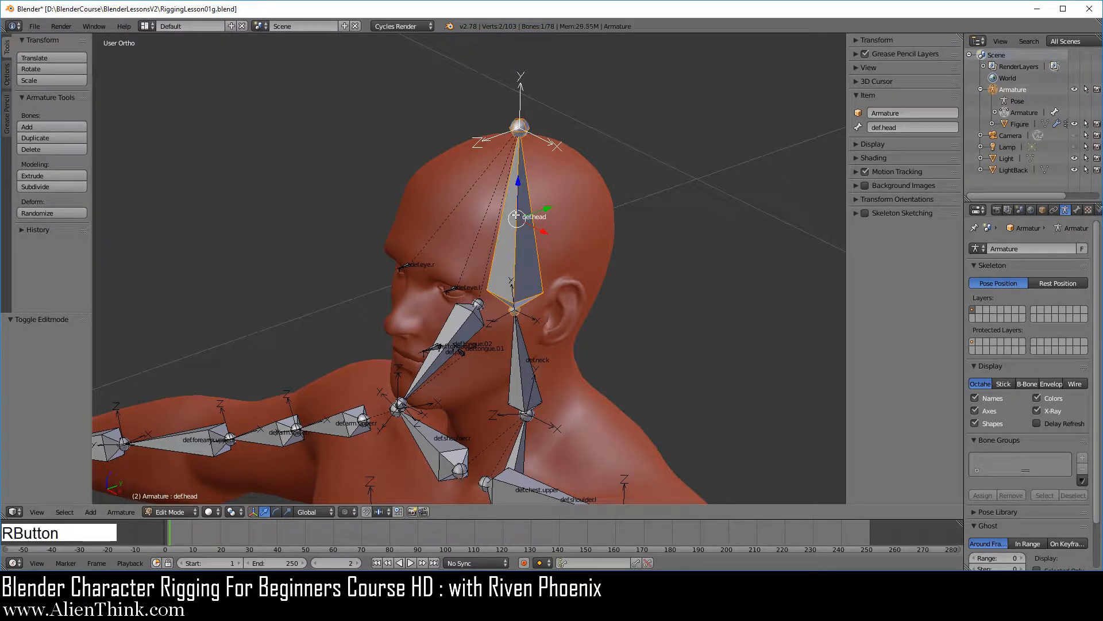
{"action": "left_click", "coordinate": [1003, 383]}
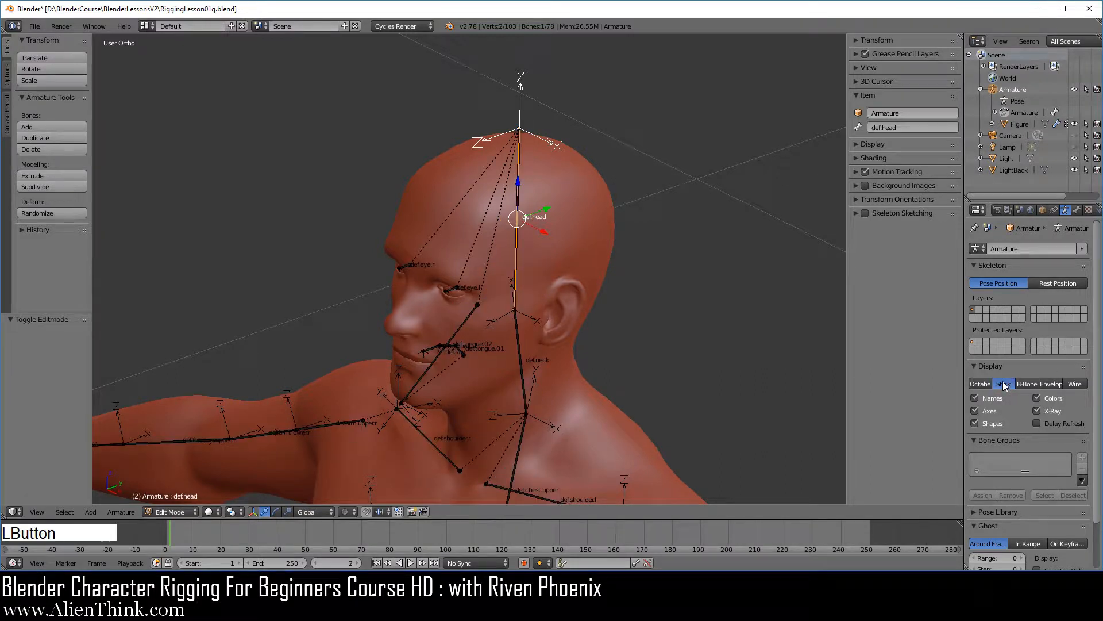
Step: Compare the Local and Normal transform orientations on the def.head bone in Edit Mode, ending on Global
{"action": "left_click", "coordinate": [310, 512]}
{"action": "left_click", "coordinate": [315, 487]}
{"action": "left_click", "coordinate": [316, 511]}
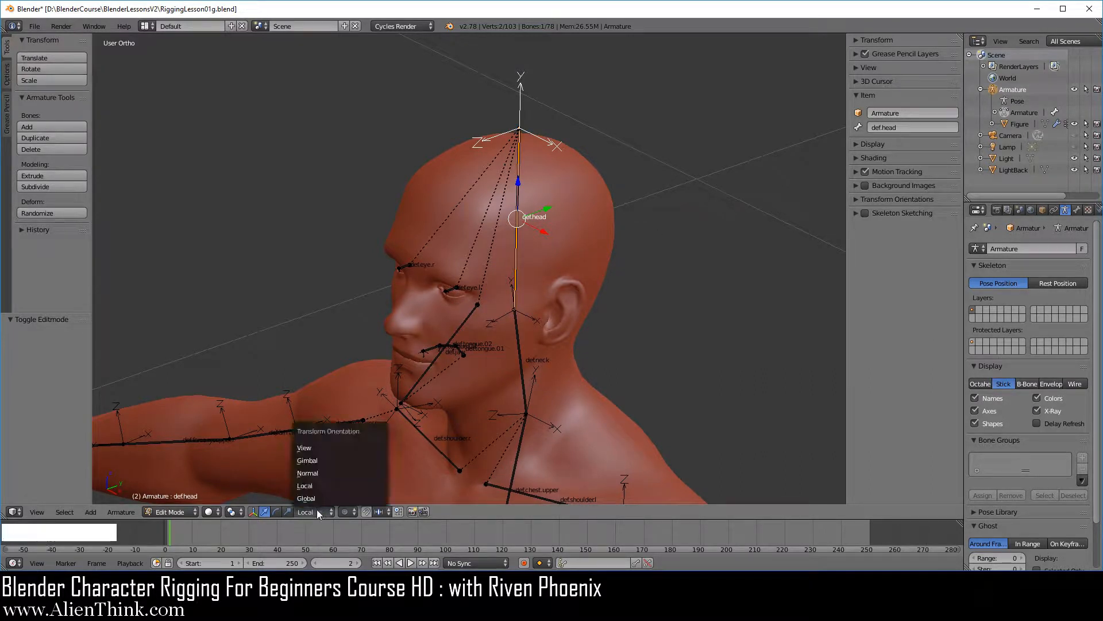
{"action": "left_click", "coordinate": [319, 470]}
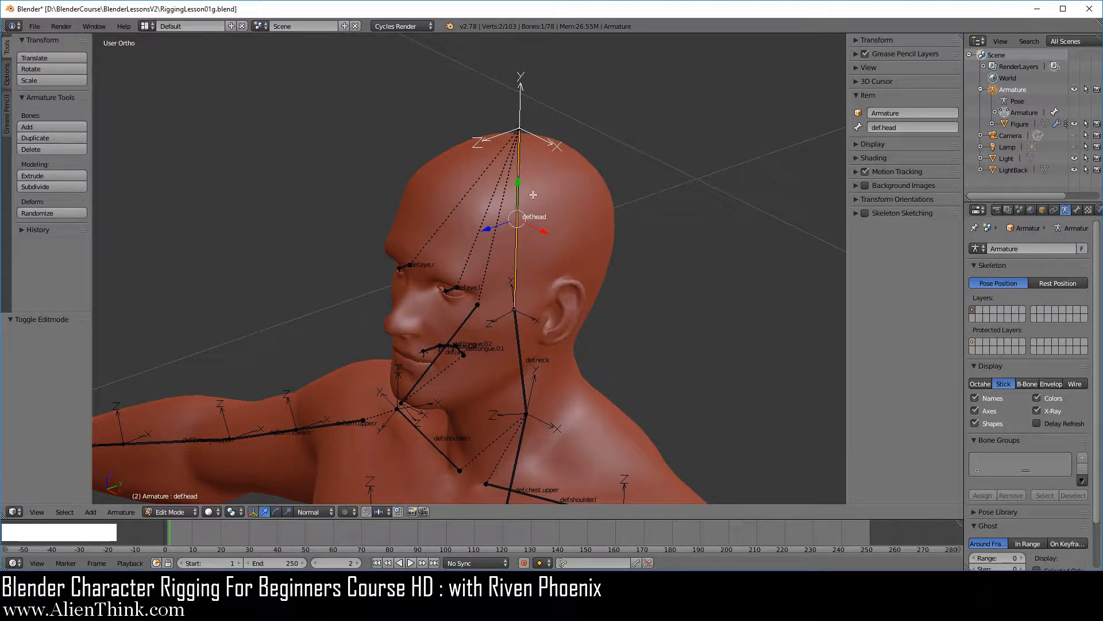
{"action": "left_click", "coordinate": [315, 512]}
{"action": "left_click", "coordinate": [316, 496]}
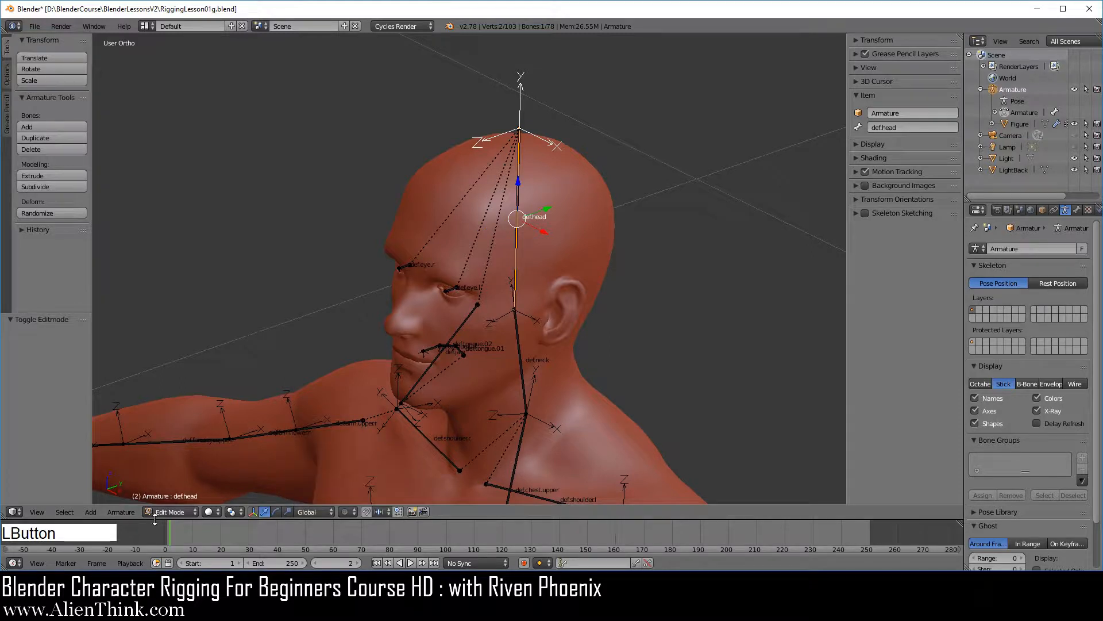
Step: Return the Armature to Pose Mode and compare the Local transform orientation on def.head with Global, ending on Global
{"action": "left_click", "coordinate": [171, 511]}
{"action": "left_click", "coordinate": [185, 473]}
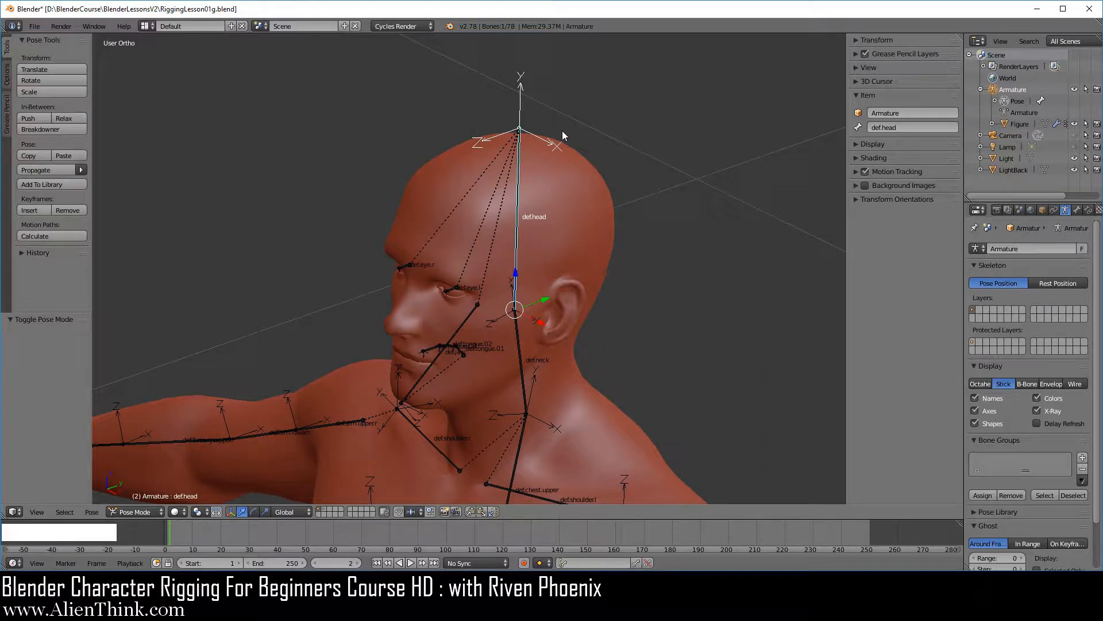
{"action": "left_click", "coordinate": [295, 513]}
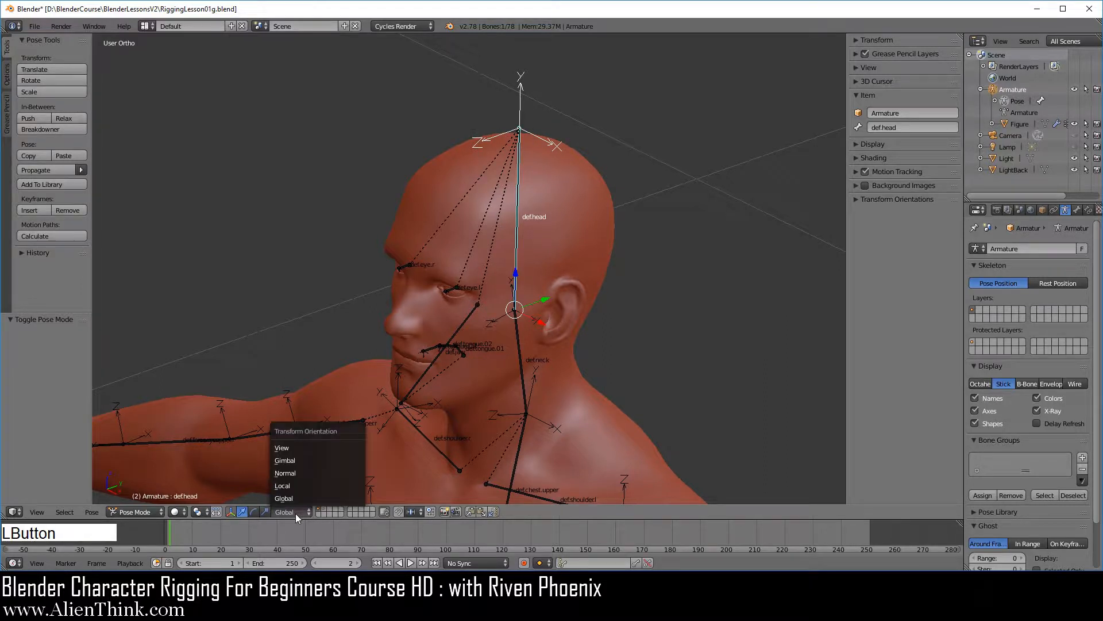
{"action": "left_click", "coordinate": [295, 484]}
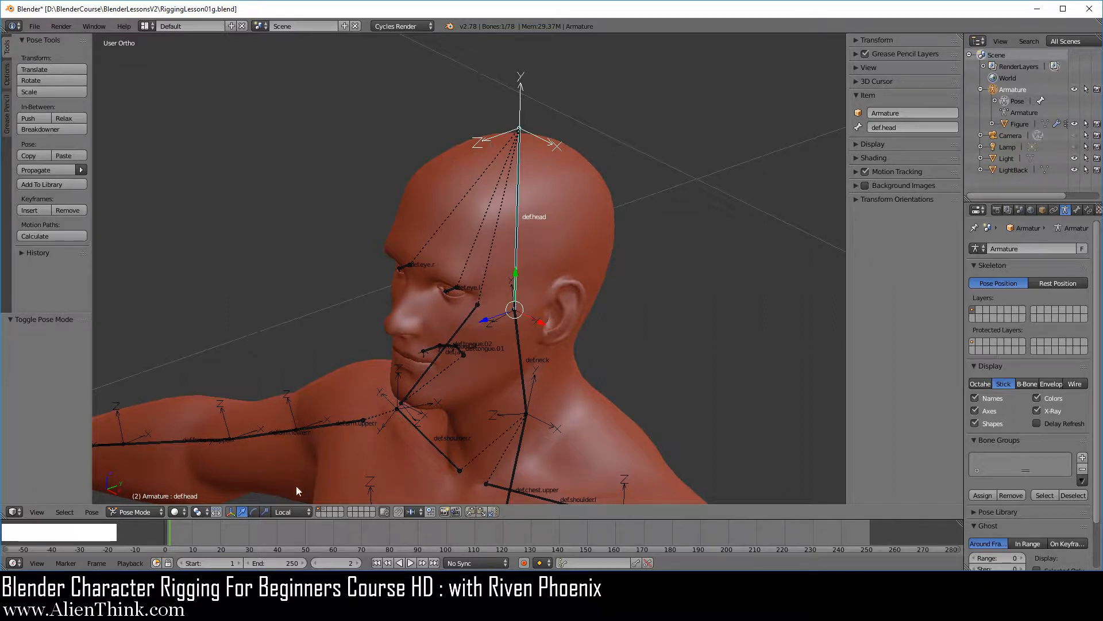
{"action": "left_click", "coordinate": [288, 511]}
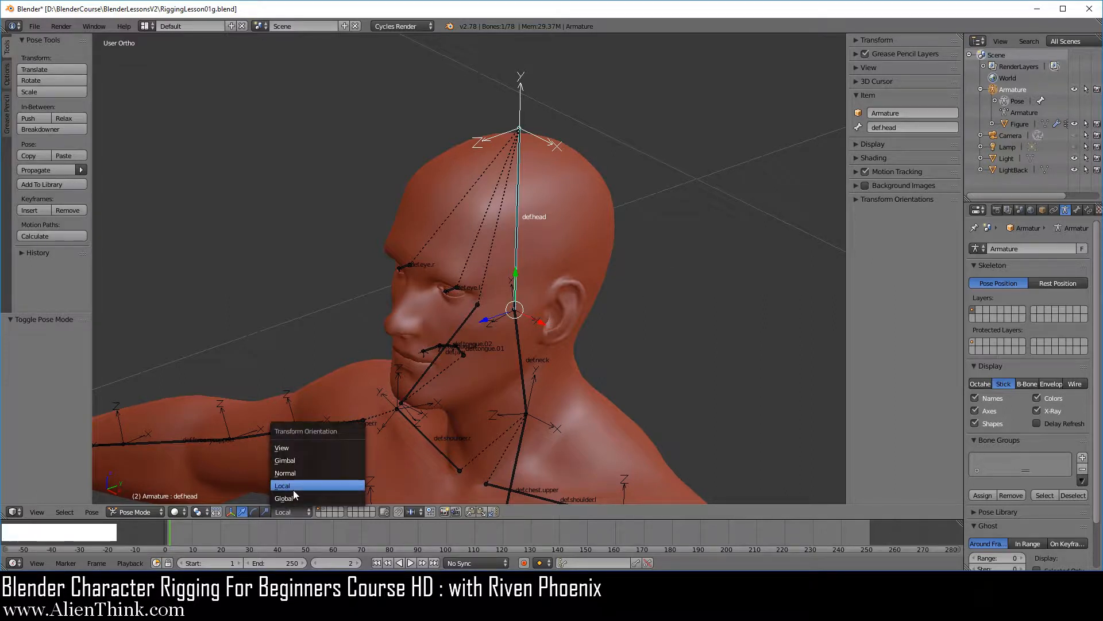
{"action": "left_click", "coordinate": [292, 511]}
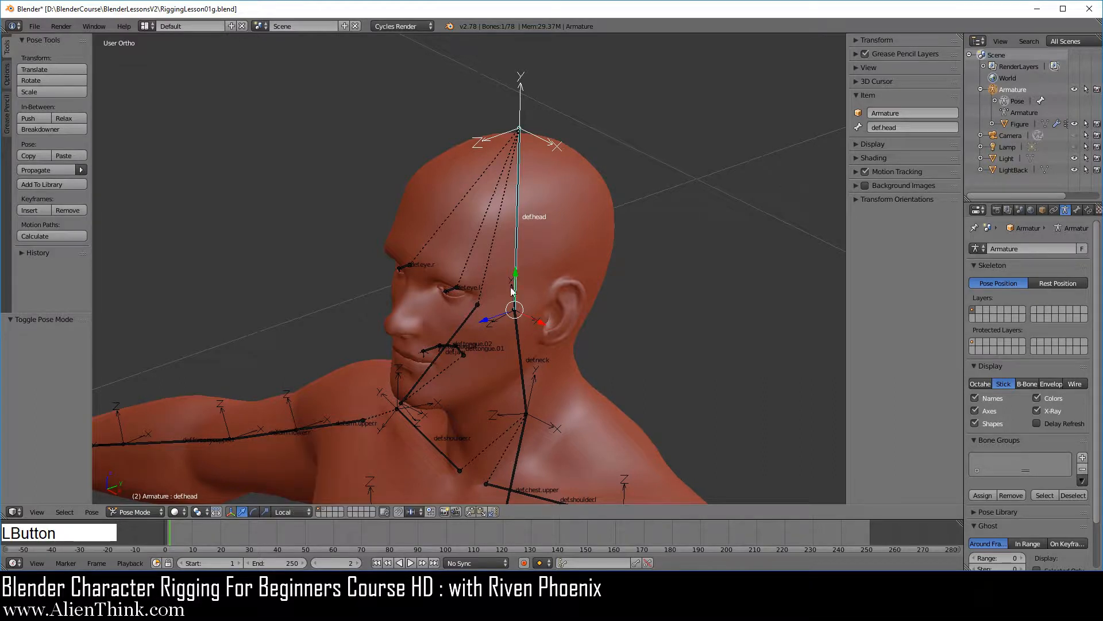
{"action": "left_click", "coordinate": [282, 511]}
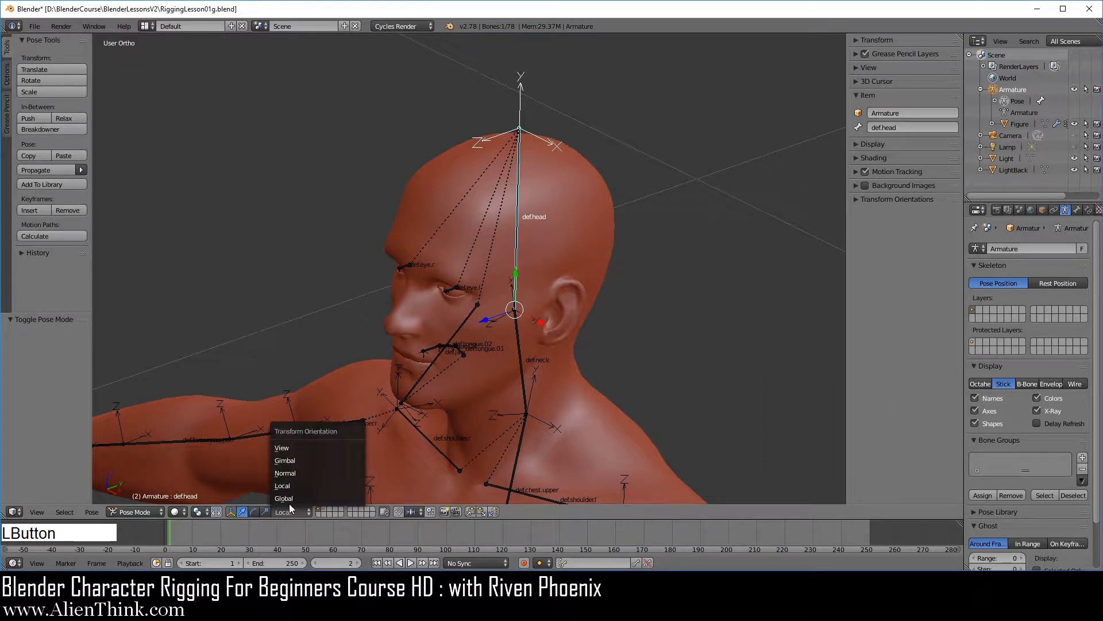
{"action": "left_click", "coordinate": [288, 494]}
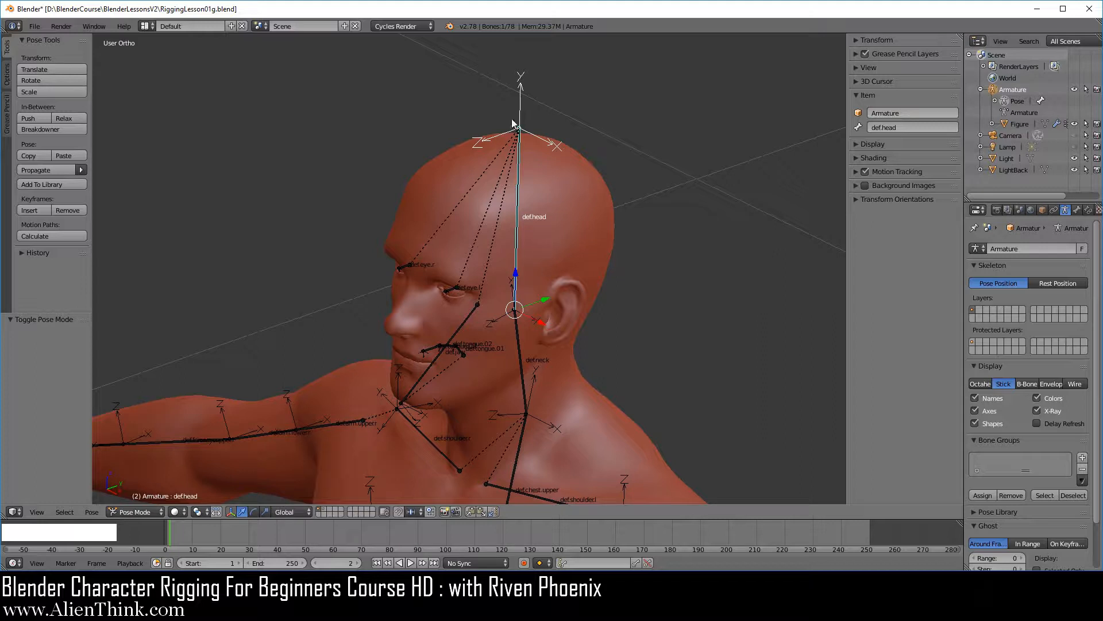
Step: Display the bones as Octahedral and try rotating the def.head bone around the global X axis
{"action": "left_click", "coordinate": [980, 383]}
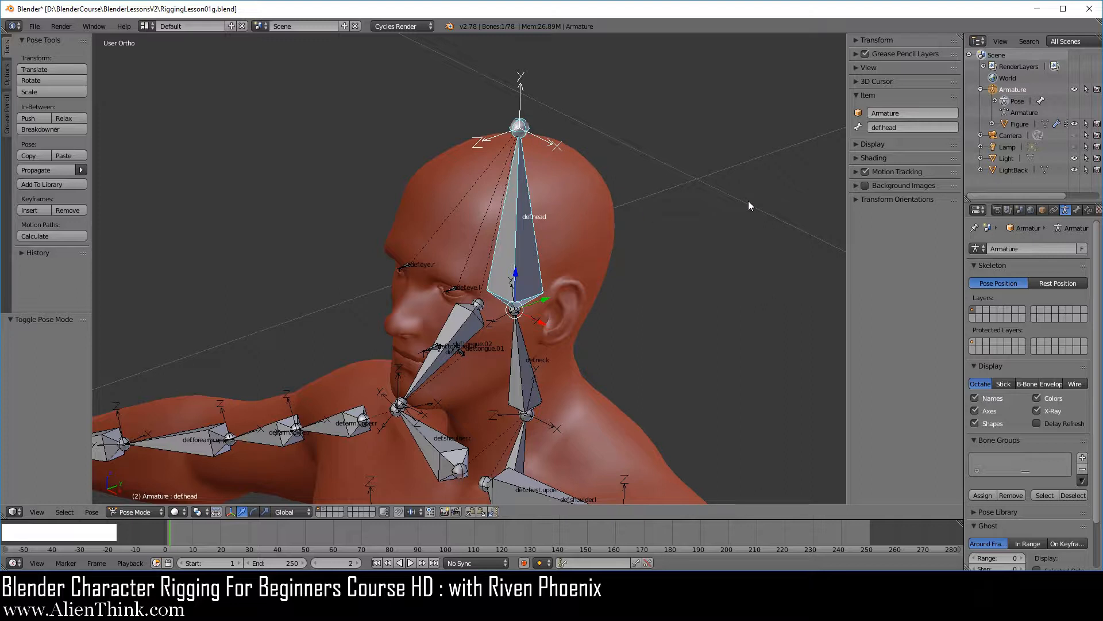
{"action": "key", "text": "r"}
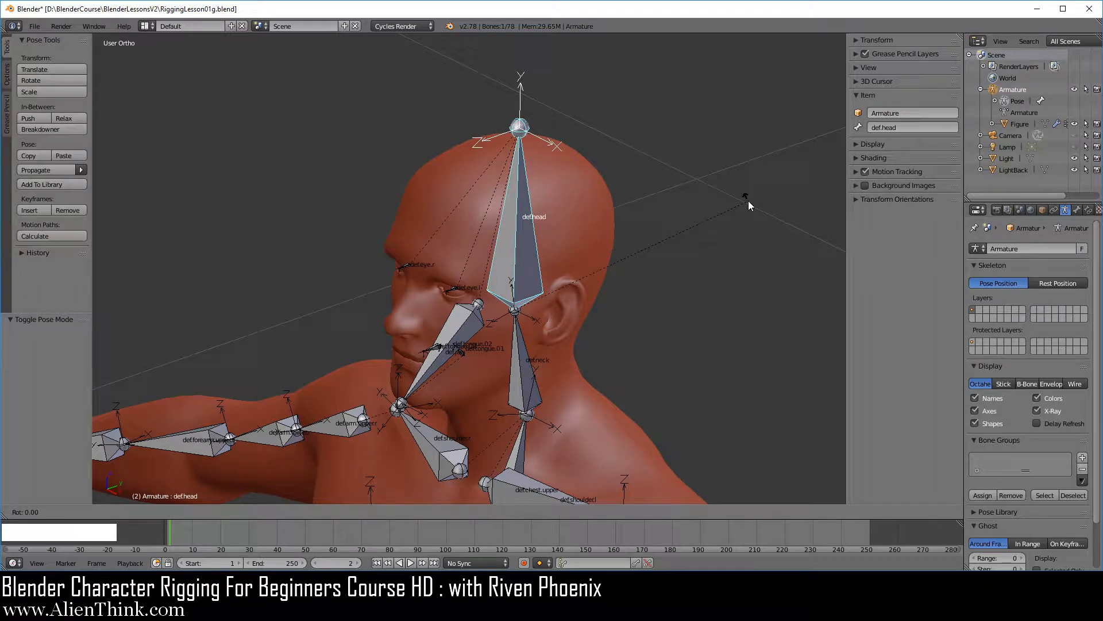
{"action": "key", "text": "x"}
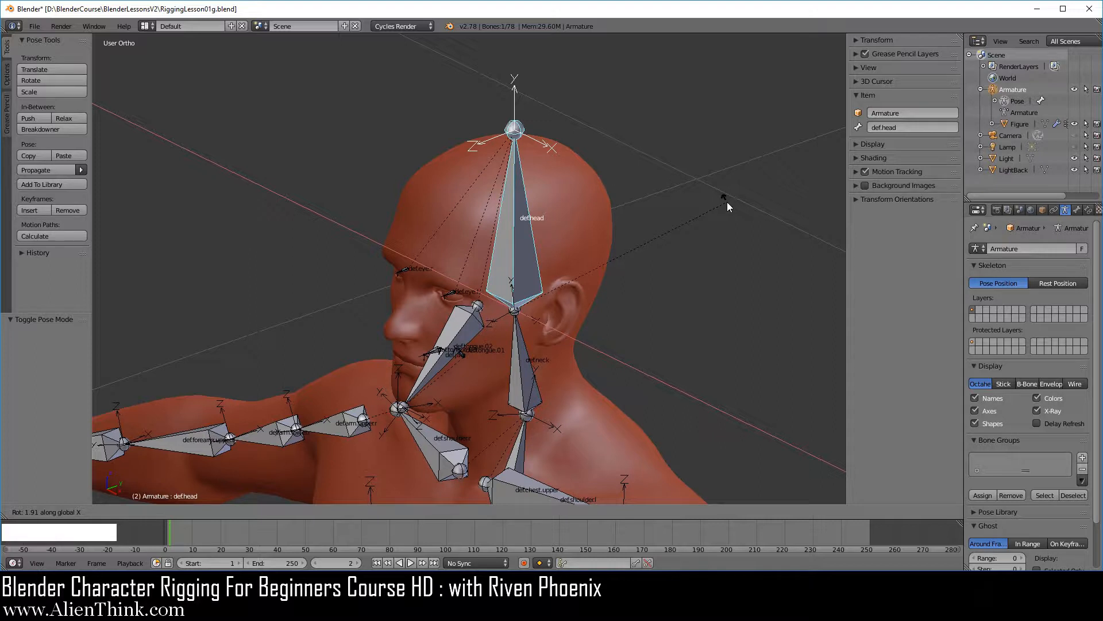
{"action": "right_click", "coordinate": [733, 231]}
{"action": "scroll", "coordinate": [562, 308], "scroll_direction": "down", "scroll_amount": 6}
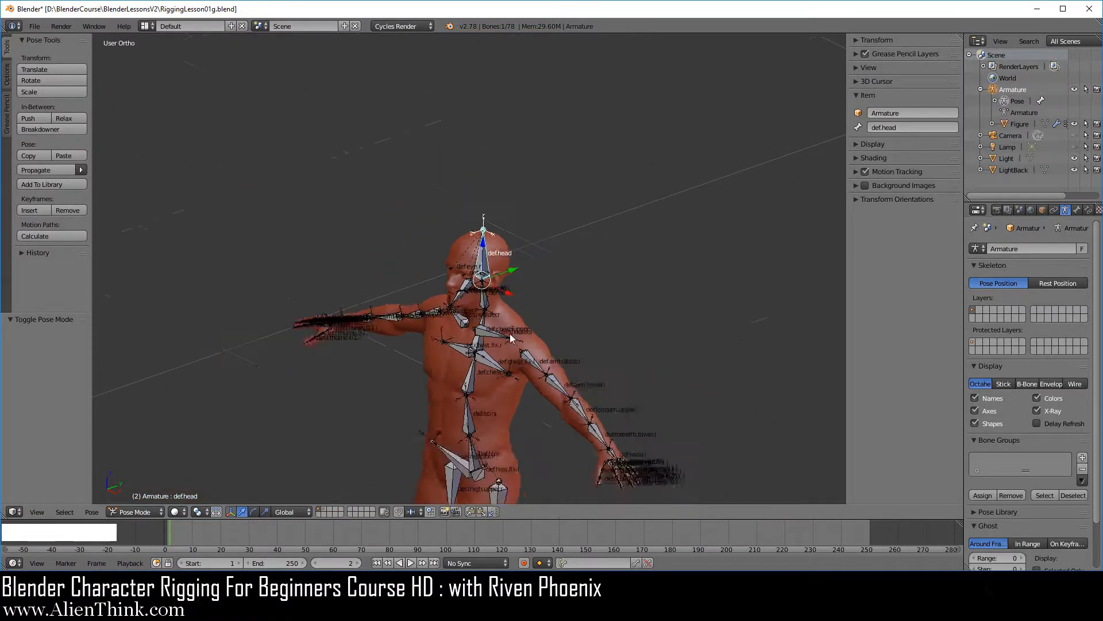
{"action": "middle_click_drag", "start_coordinate": [484, 405], "coordinate": [483, 223], "text": "shift"}
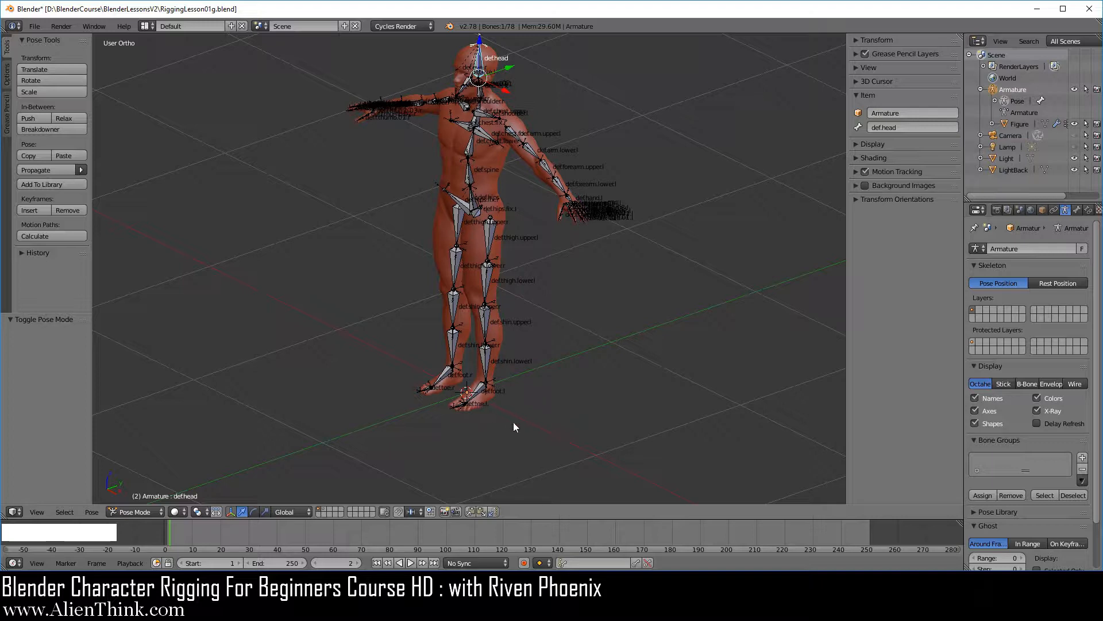
{"action": "middle_click_drag", "start_coordinate": [488, 178], "coordinate": [484, 336], "text": "shift"}
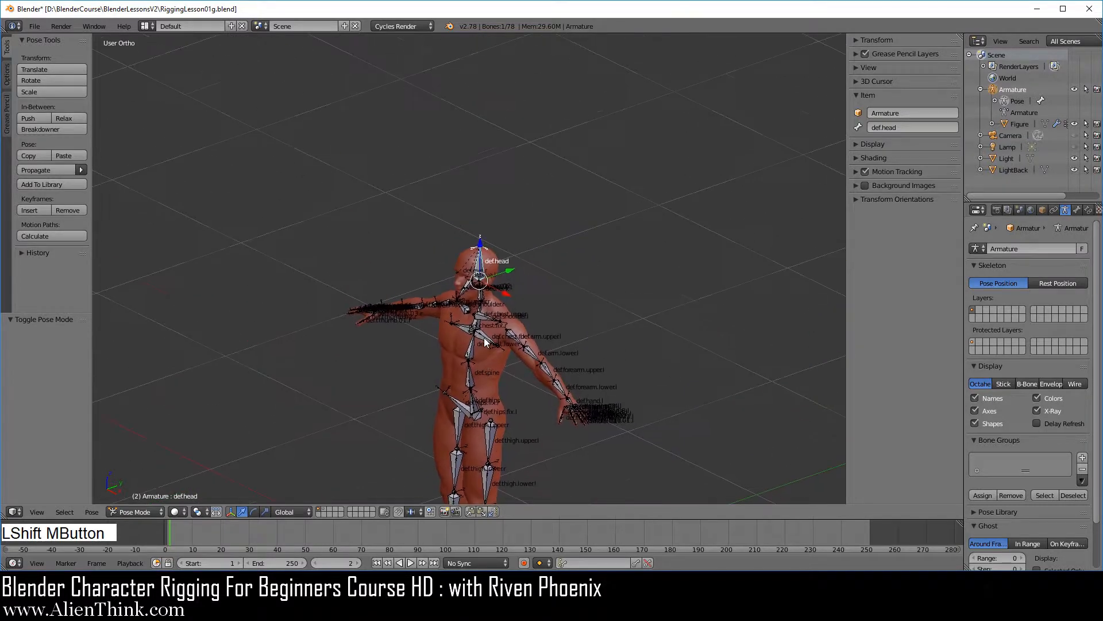
{"action": "scroll", "coordinate": [486, 339], "scroll_direction": "up", "scroll_amount": 8}
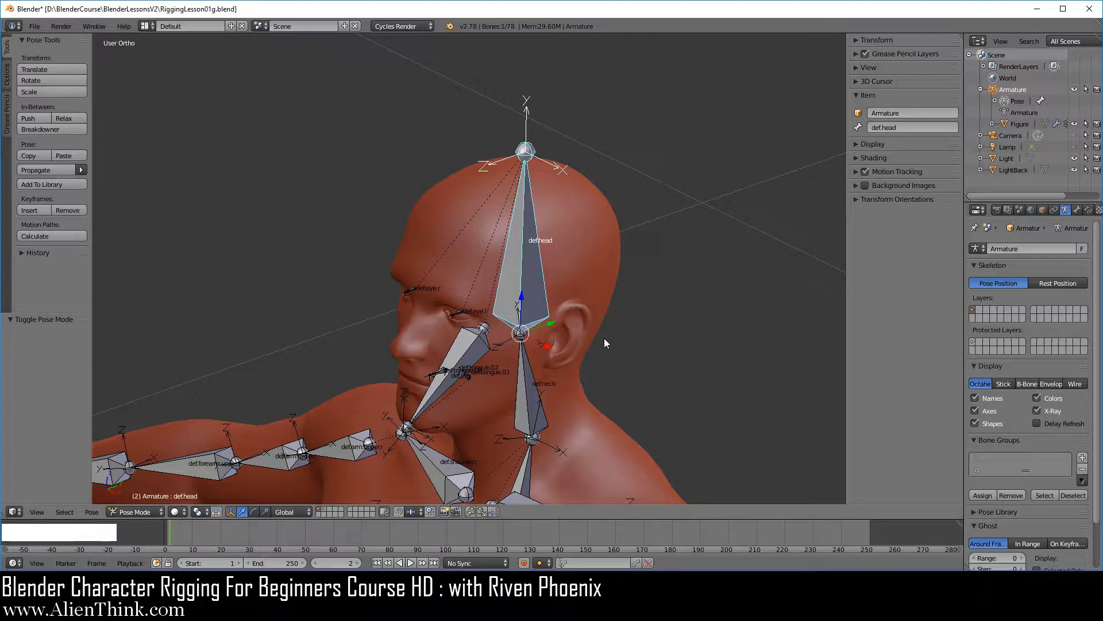
{"action": "scroll", "coordinate": [619, 318], "scroll_direction": "down", "scroll_amount": 9}
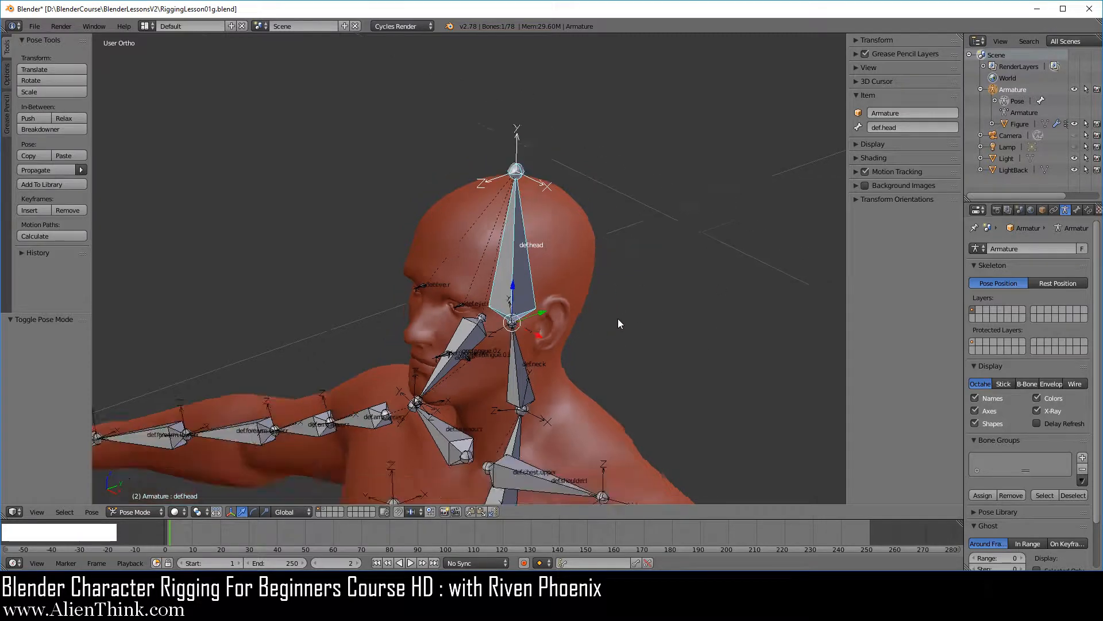
Step: Switch the Armature to Object Mode and open its object properties
{"action": "middle_click_drag", "start_coordinate": [524, 390], "coordinate": [532, 217], "text": "shift"}
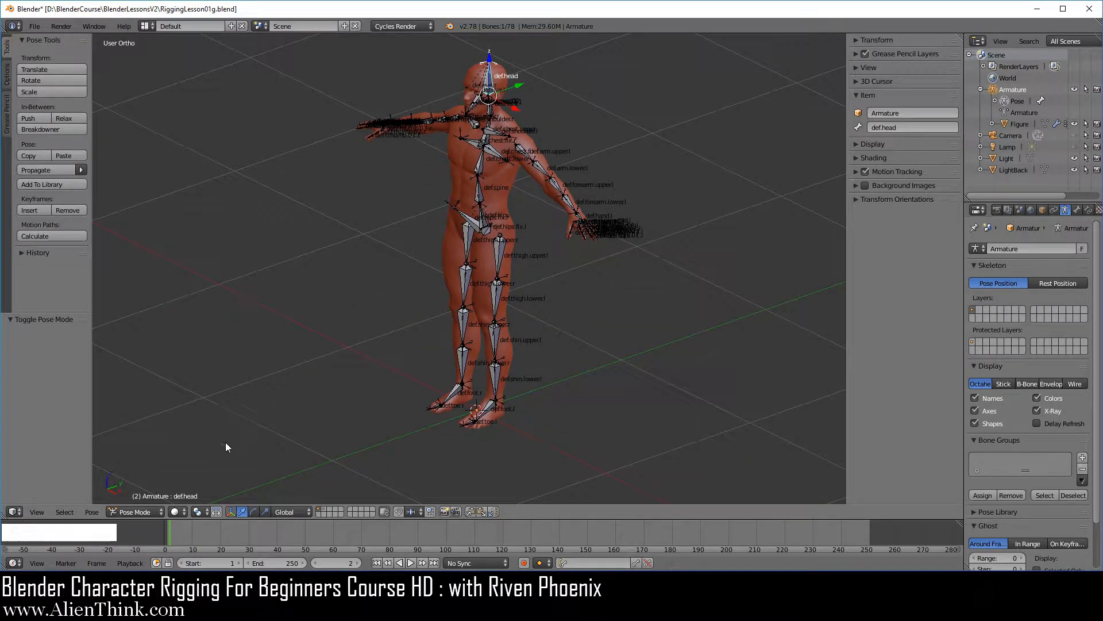
{"action": "left_click", "coordinate": [141, 511]}
{"action": "left_click", "coordinate": [140, 498]}
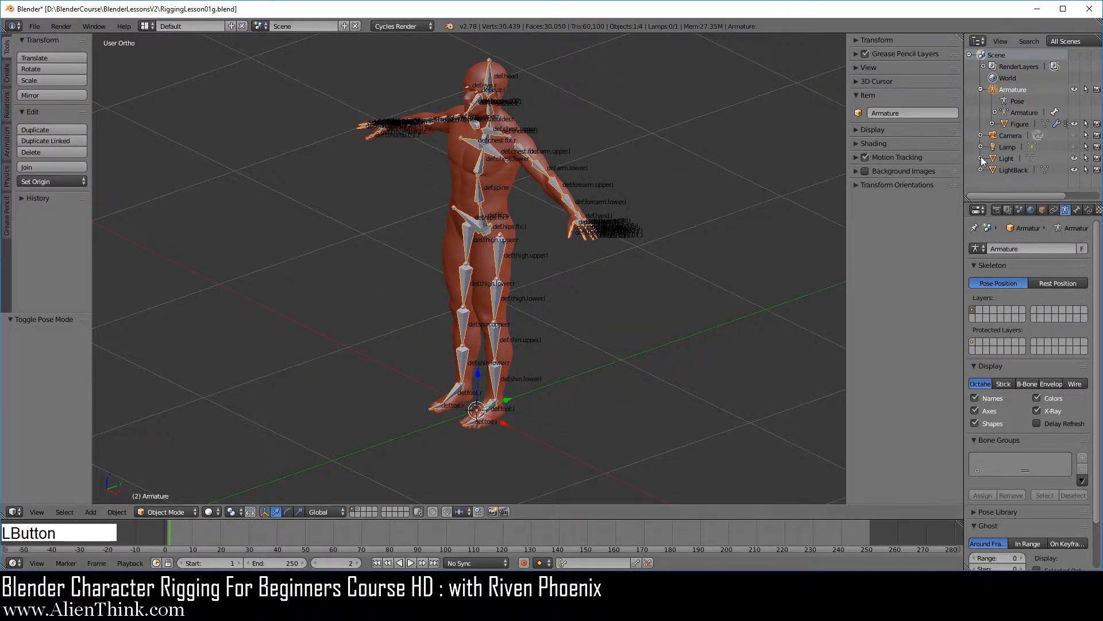
{"action": "left_click", "coordinate": [1042, 211]}
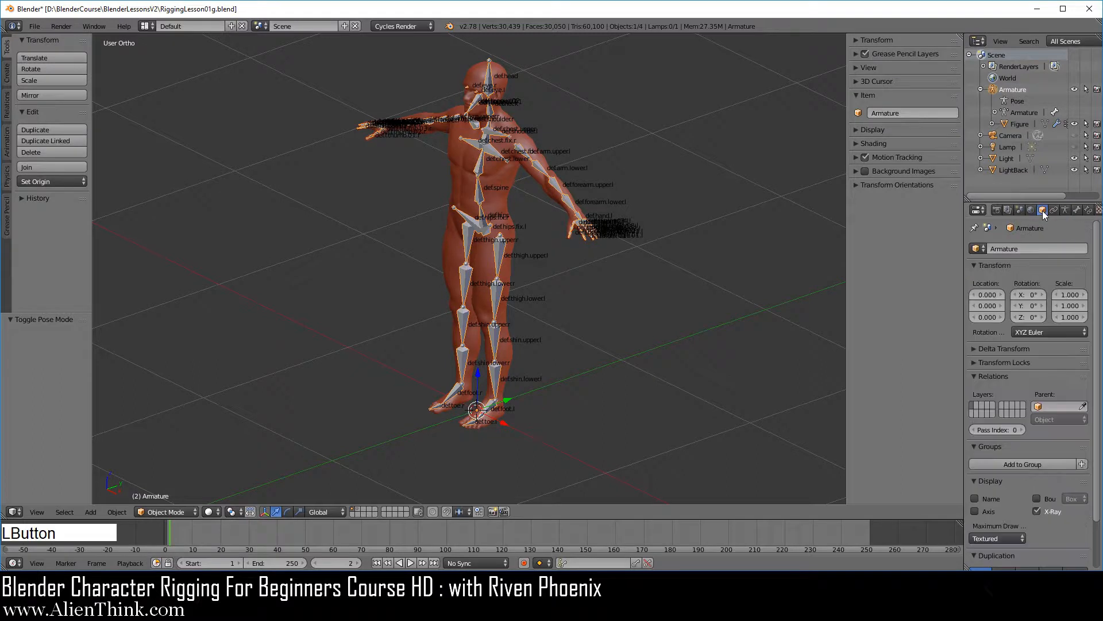
Step: Turn on the Axis display for the Armature object and return it to Pose Mode
{"action": "left_click", "coordinate": [983, 512]}
{"action": "middle_click_drag", "start_coordinate": [626, 336], "coordinate": [528, 275], "text": "shift"}
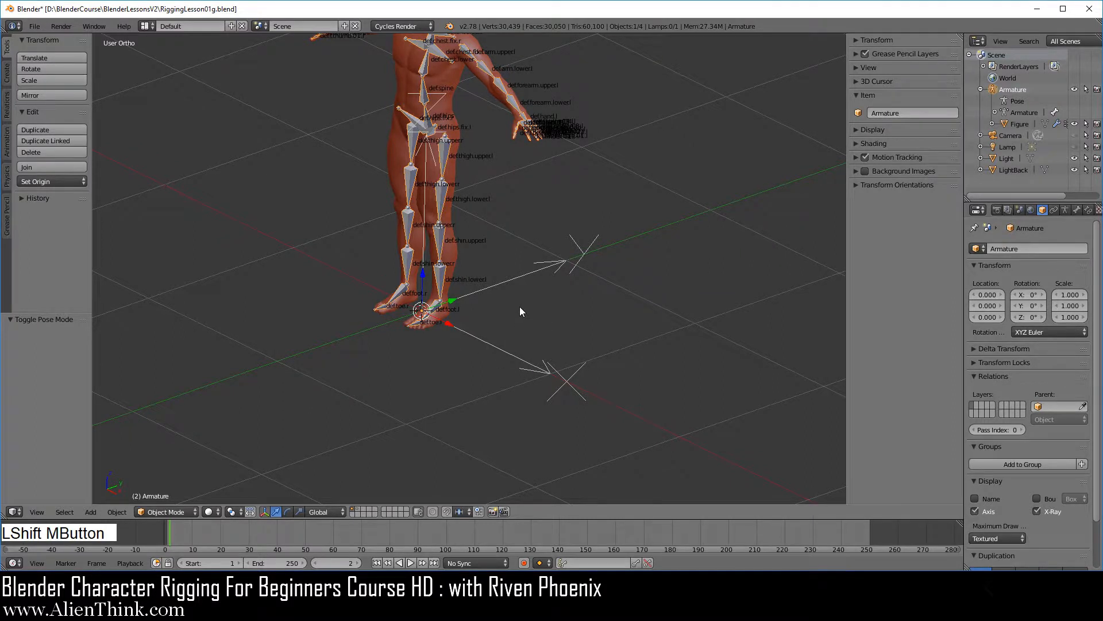
{"action": "middle_click_drag", "start_coordinate": [519, 308], "coordinate": [579, 406], "text": "shift"}
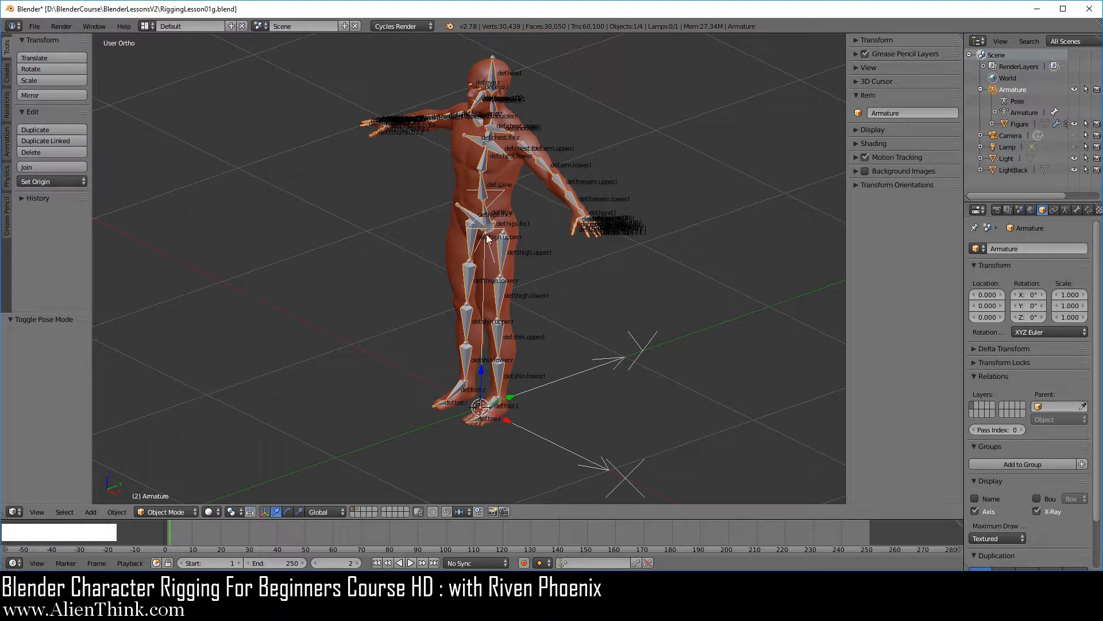
{"action": "left_click", "coordinate": [180, 512]}
{"action": "left_click", "coordinate": [172, 473]}
Step: Try rotating the def.head bone around its local X axis
{"action": "scroll", "coordinate": [514, 186], "scroll_direction": "up", "scroll_amount": 5}
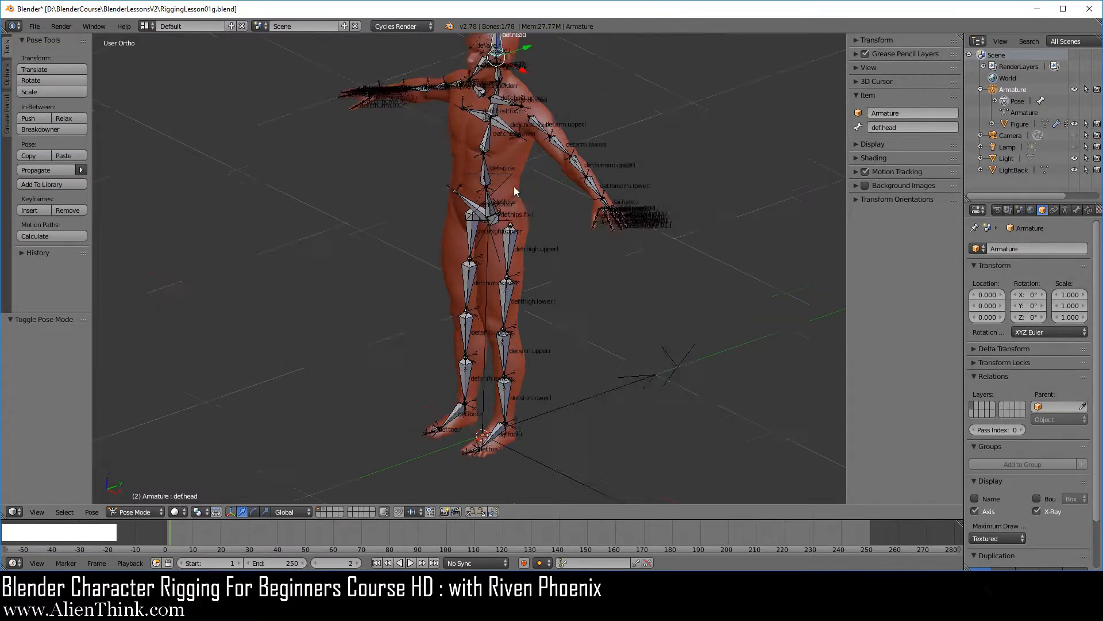
{"action": "middle_click_drag", "start_coordinate": [520, 145], "coordinate": [505, 406], "text": "shift"}
{"action": "middle_click_drag", "start_coordinate": [479, 174], "coordinate": [496, 306], "text": "shift"}
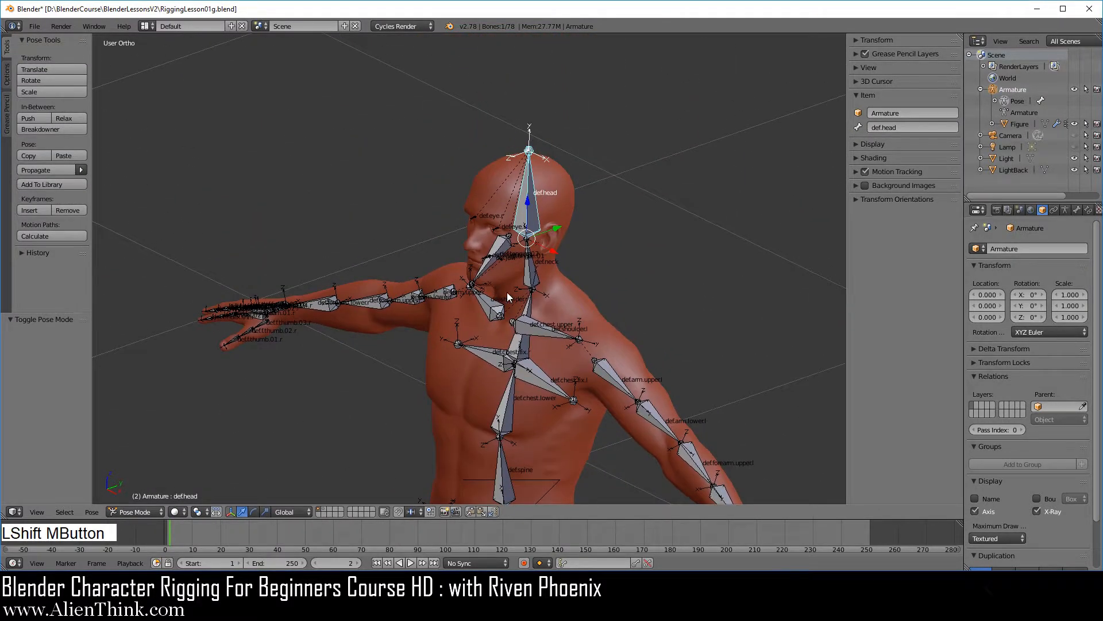
{"action": "scroll", "coordinate": [513, 292], "scroll_direction": "up", "scroll_amount": 4}
{"action": "middle_click_drag", "start_coordinate": [559, 190], "coordinate": [514, 249], "text": "shift"}
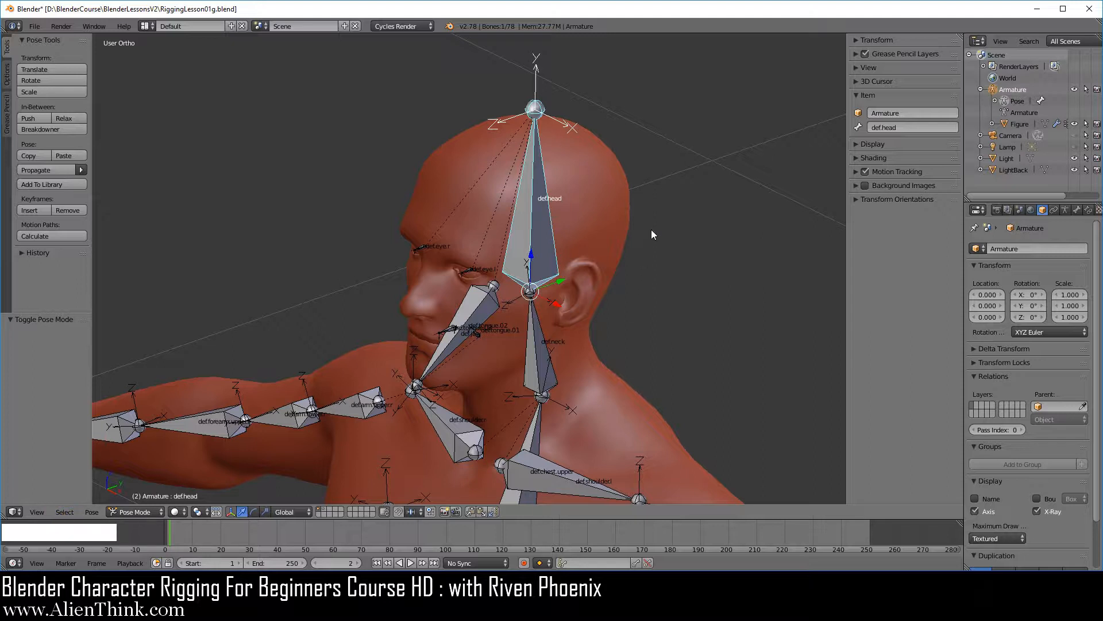
{"action": "key", "text": "r"}
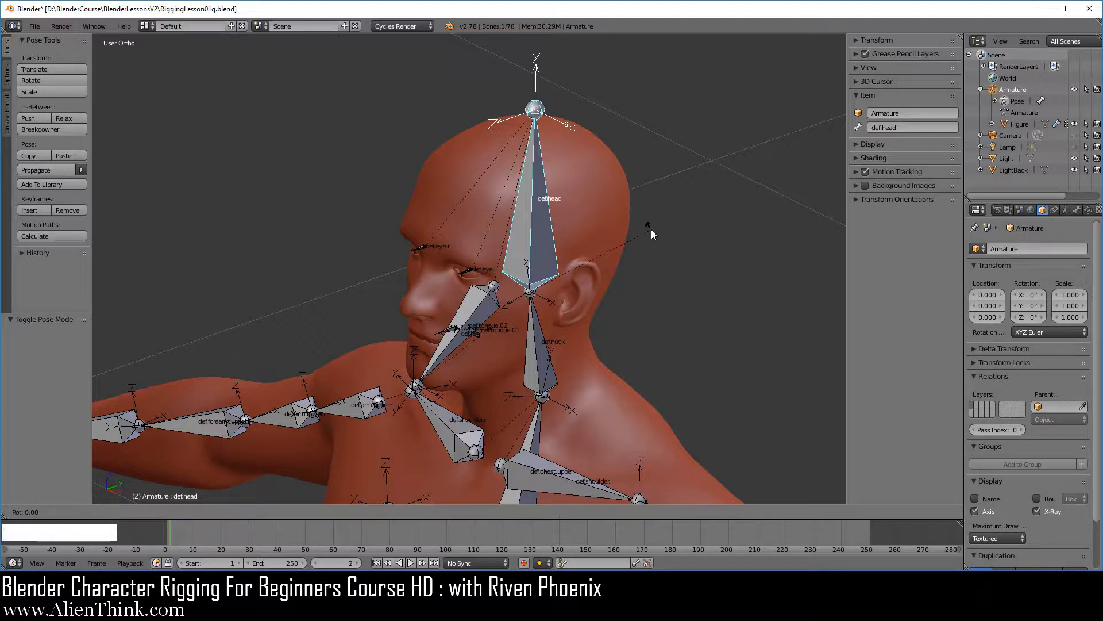
{"action": "key", "text": "x"}
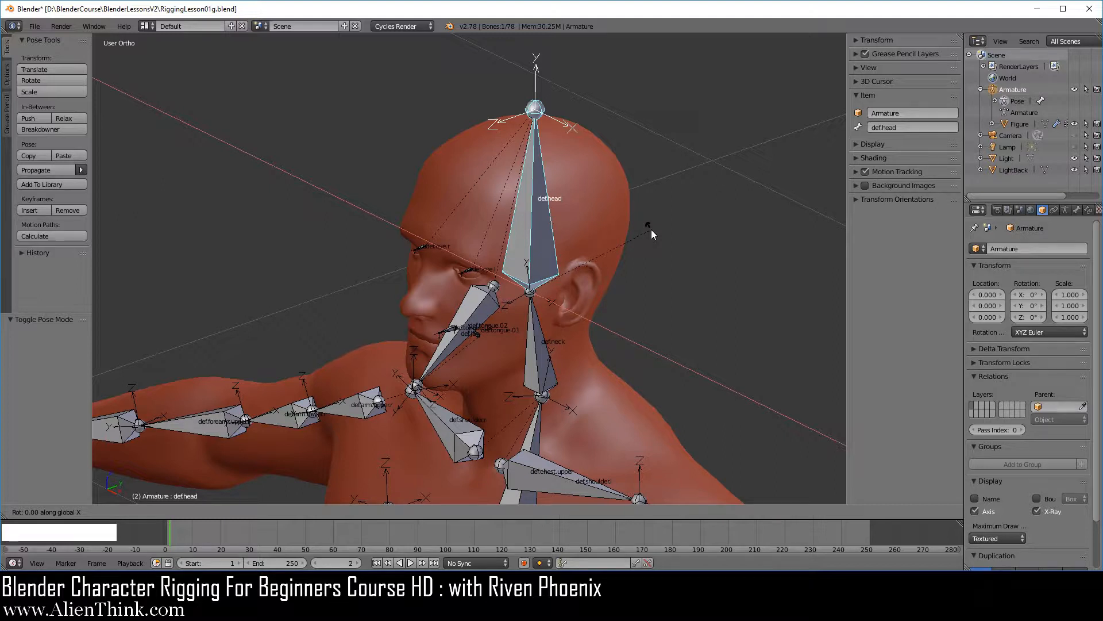
{"action": "key", "text": "x"}
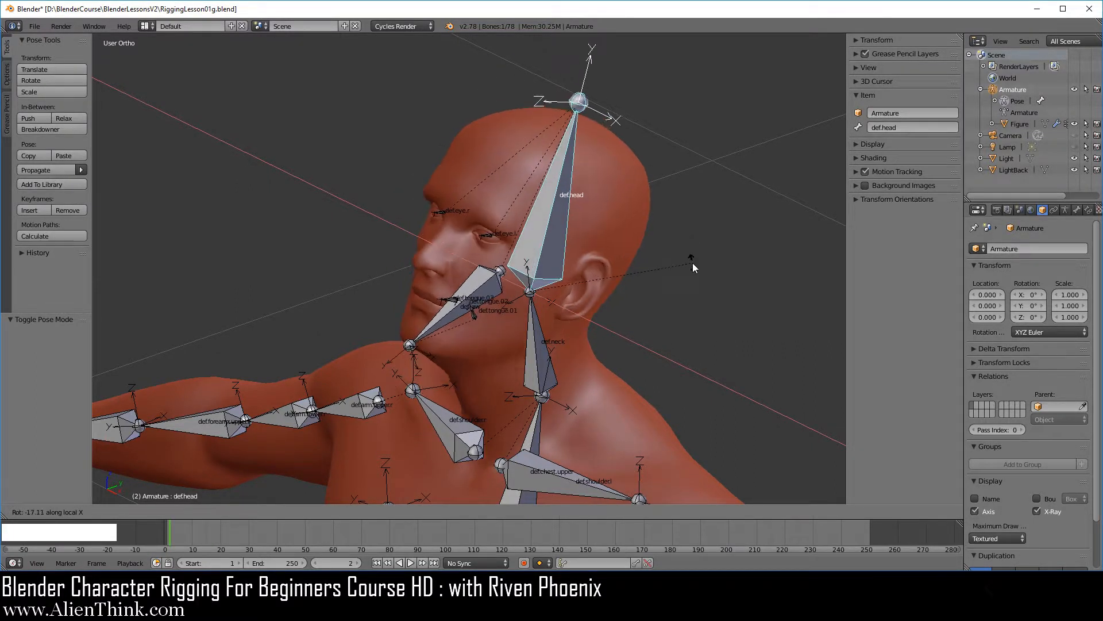
{"action": "right_click", "coordinate": [693, 264]}
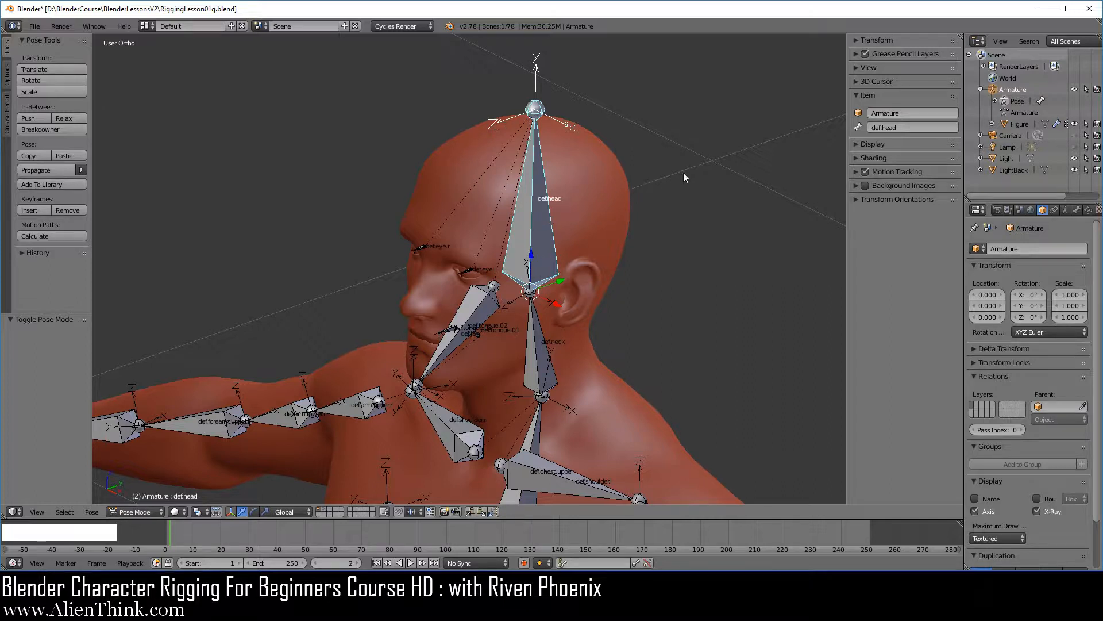
Step: Try rotating the def.head bone around its local Z axis and around its local Y axis
{"action": "key", "text": "r"}
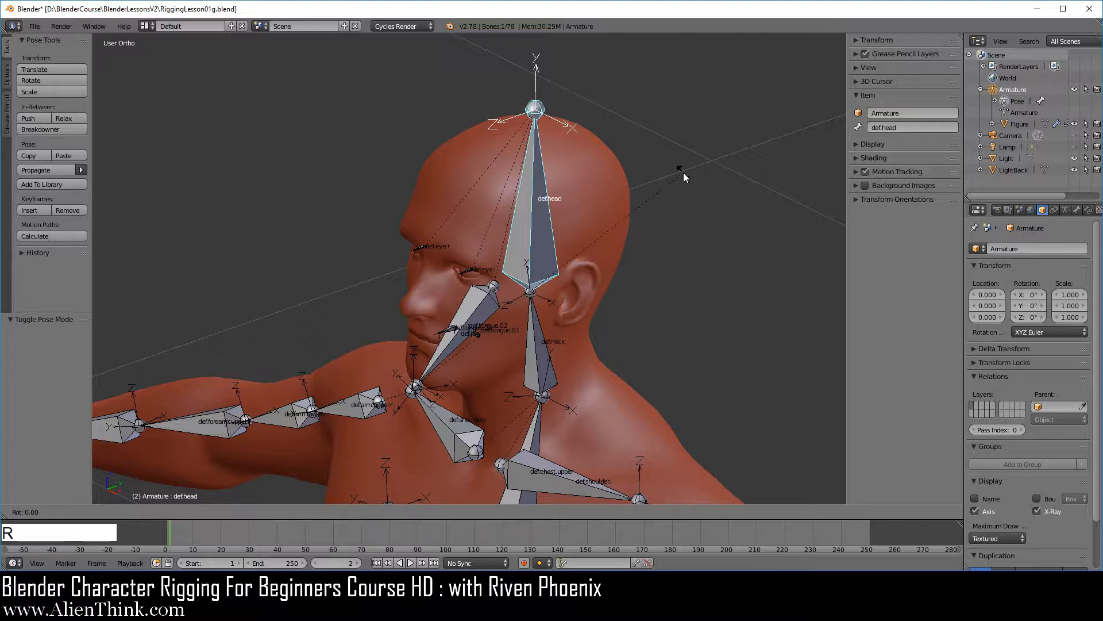
{"action": "key", "text": "z"}
{"action": "key", "text": "z"}
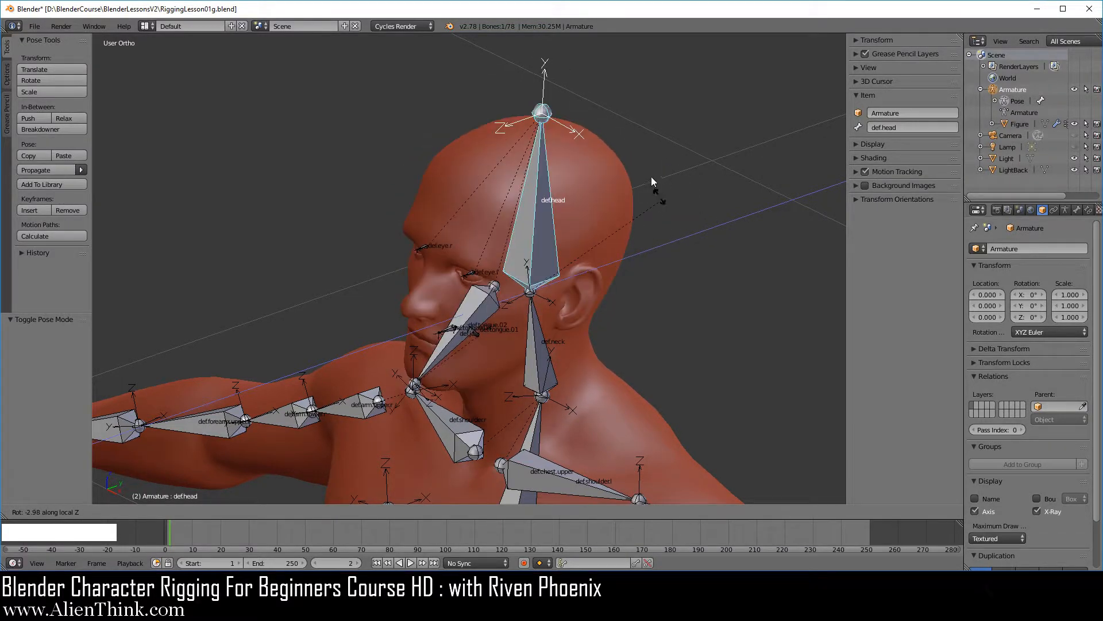
{"action": "right_click", "coordinate": [660, 193]}
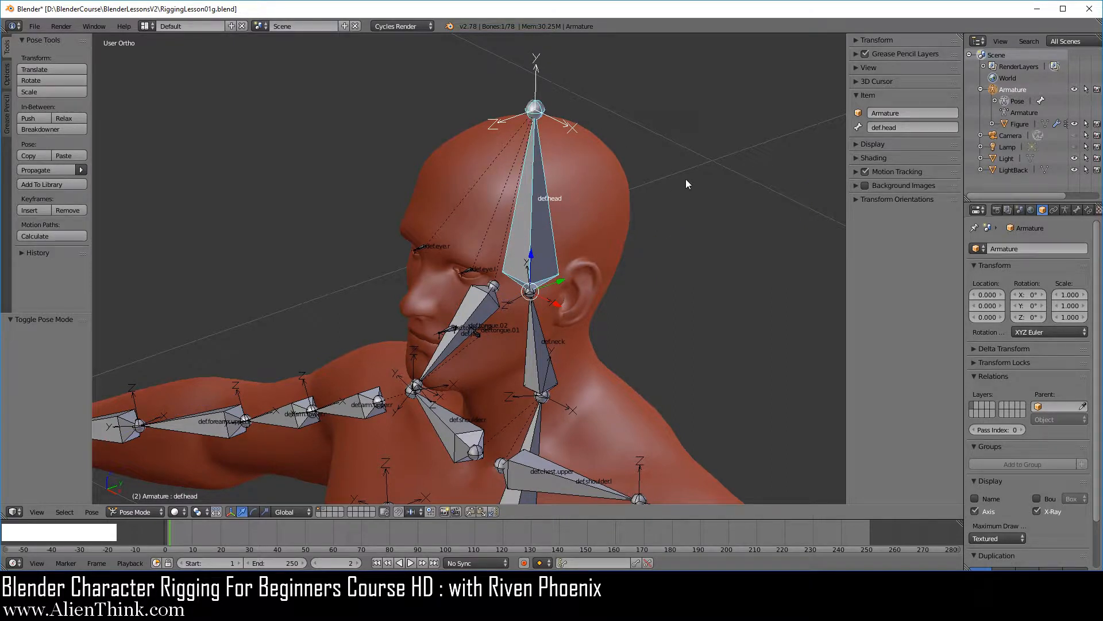
{"action": "key", "text": "r"}
{"action": "key", "text": "y"}
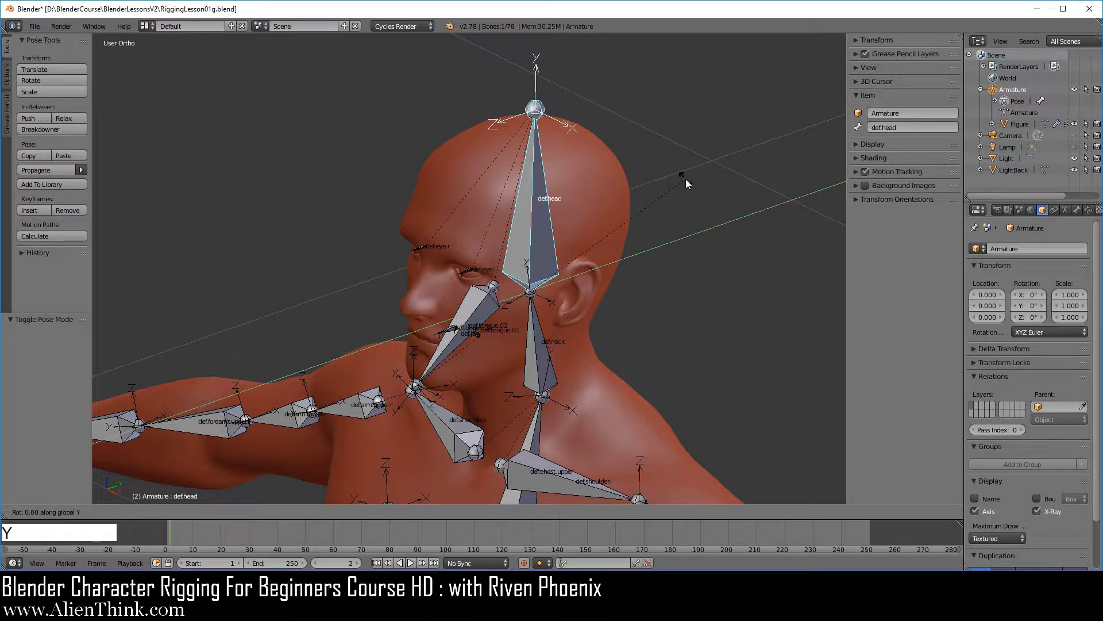
{"action": "key", "text": "y"}
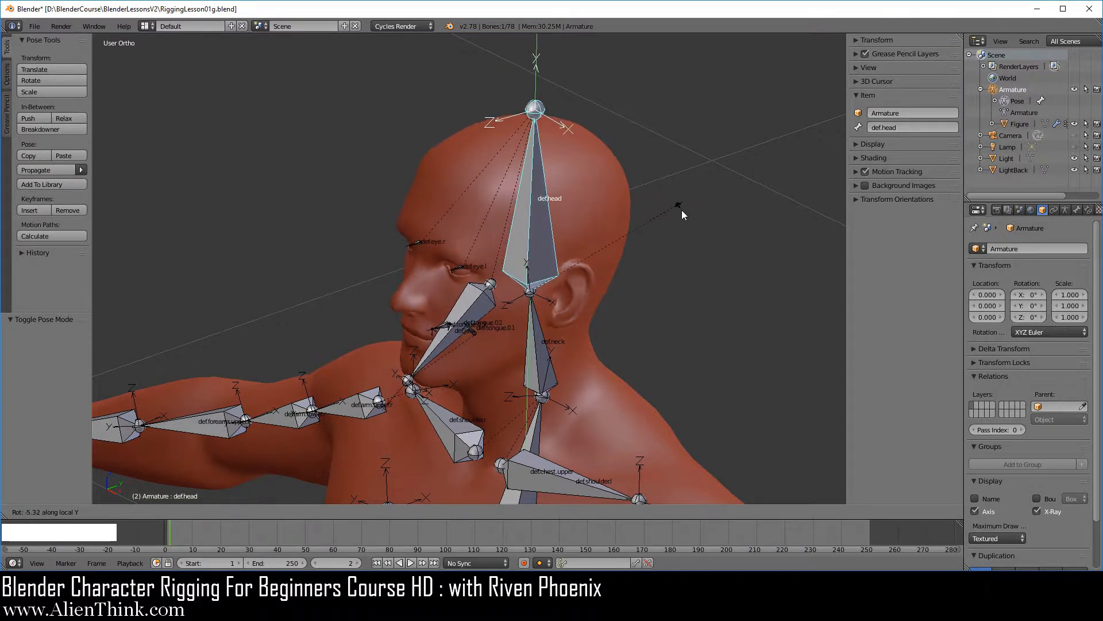
{"action": "right_click", "coordinate": [674, 169]}
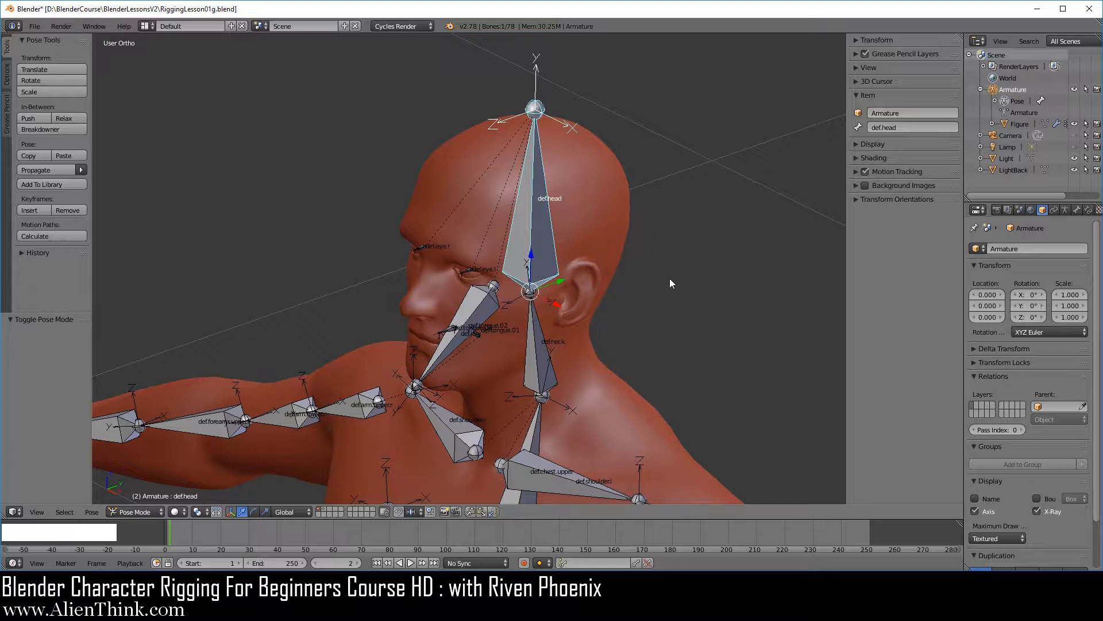
Step: Trackball-rotate the def.head bone by about -55.6° and 5.2° so the face turns and tilts upward
{"action": "key", "text": "r"}
{"action": "key", "text": "r"}
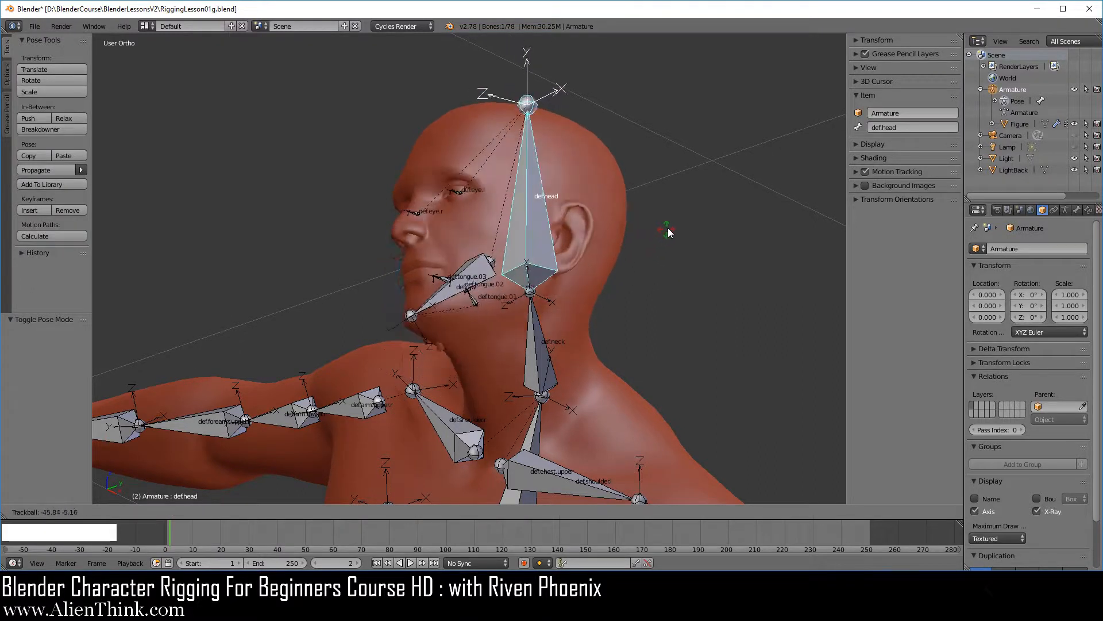
{"action": "left_click", "coordinate": [675, 223]}
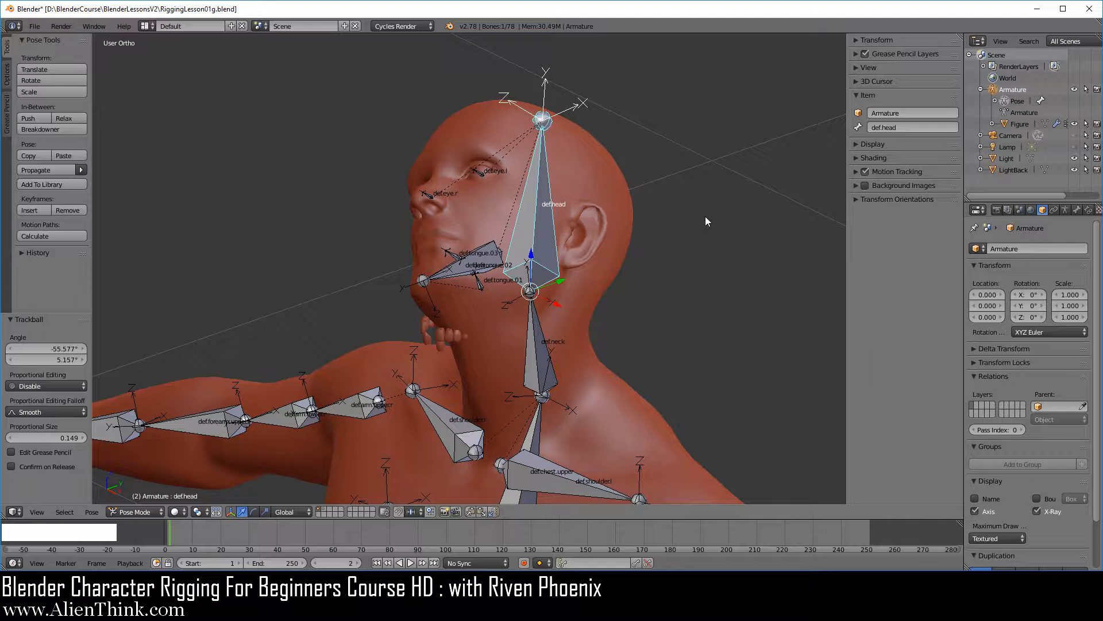
Step: Try rotating the tilted def.head bone around its local X axis and clear the bone's pose rotation
{"action": "key", "text": "r"}
{"action": "key", "text": "x"}
{"action": "key", "text": "x"}
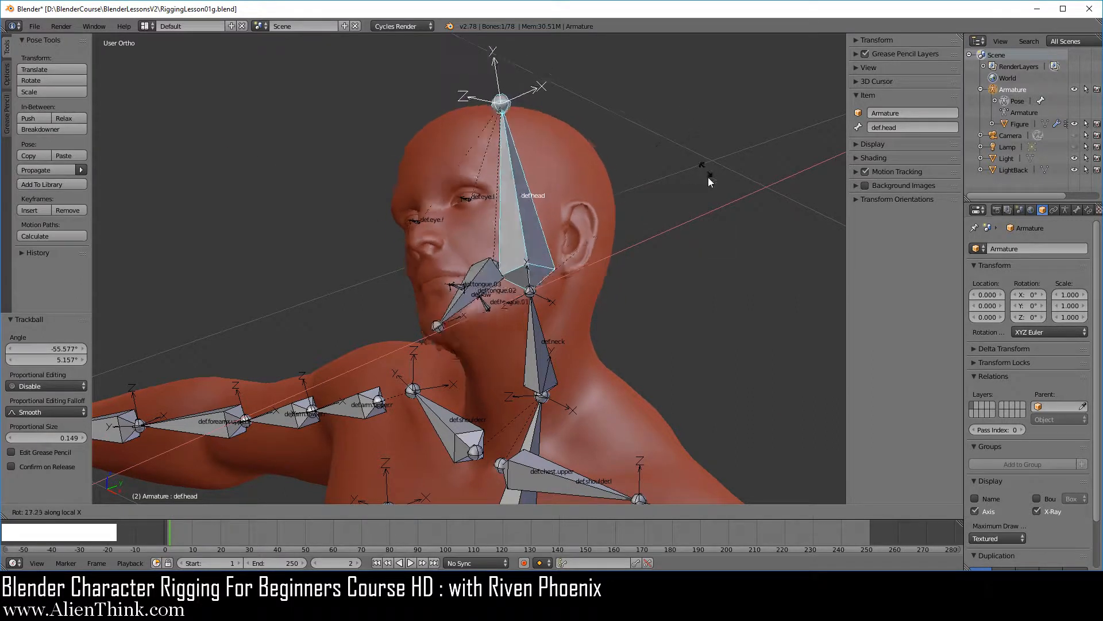
{"action": "right_click", "coordinate": [710, 226]}
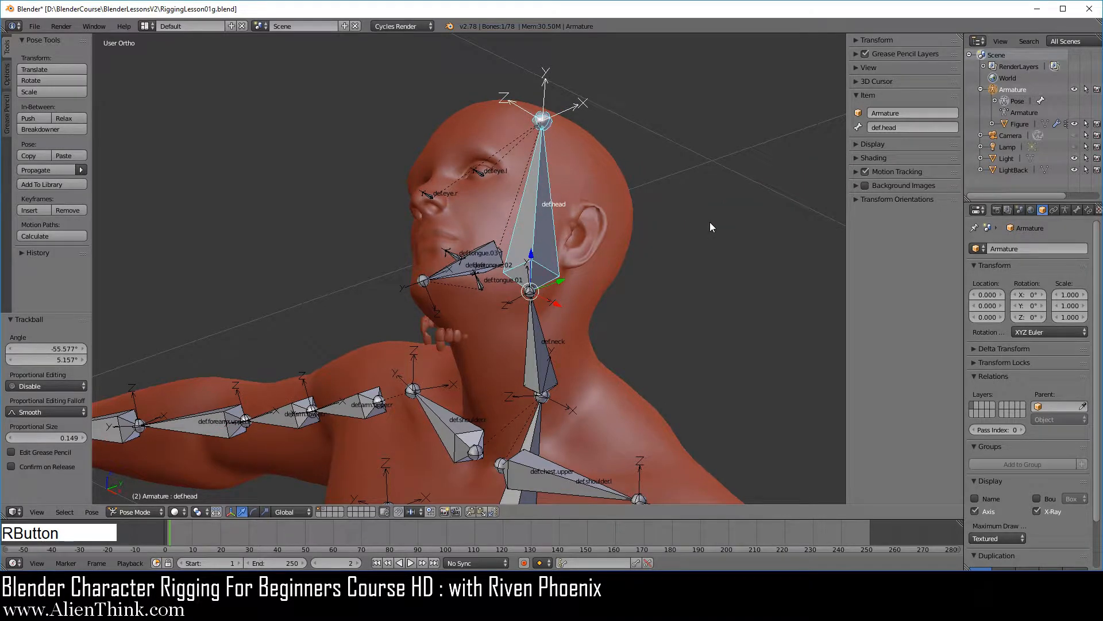
{"action": "key", "text": "alt+r"}
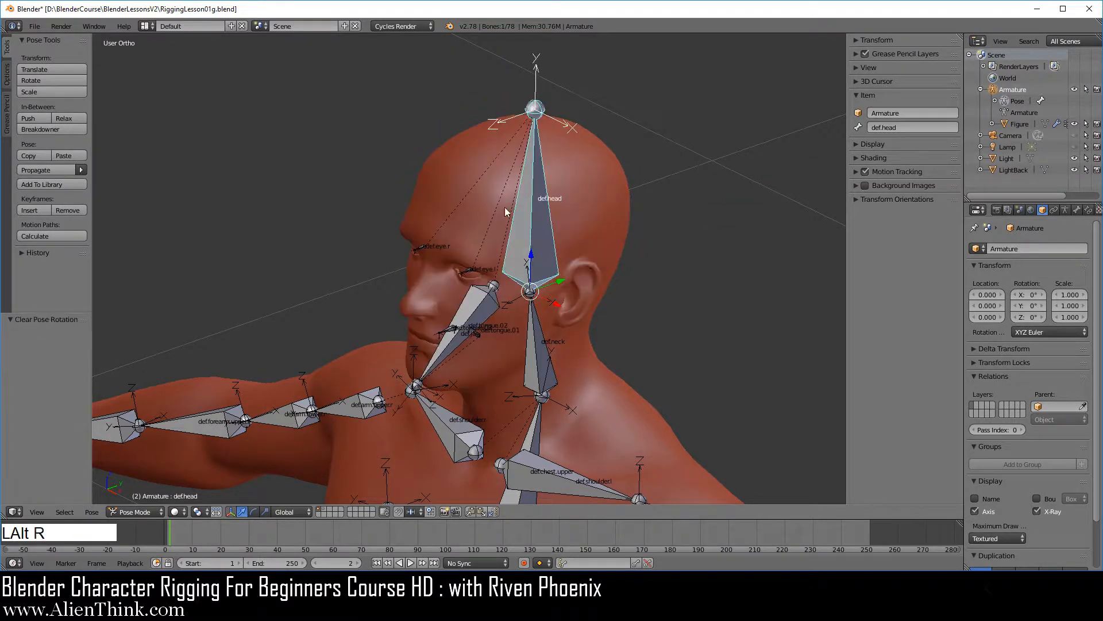
Step: Trackball-rotate the def.chest.lower bone by about 34.4° and 20.6° so the upper body bends forward
{"action": "scroll", "coordinate": [623, 252], "scroll_direction": "down", "scroll_amount": 3}
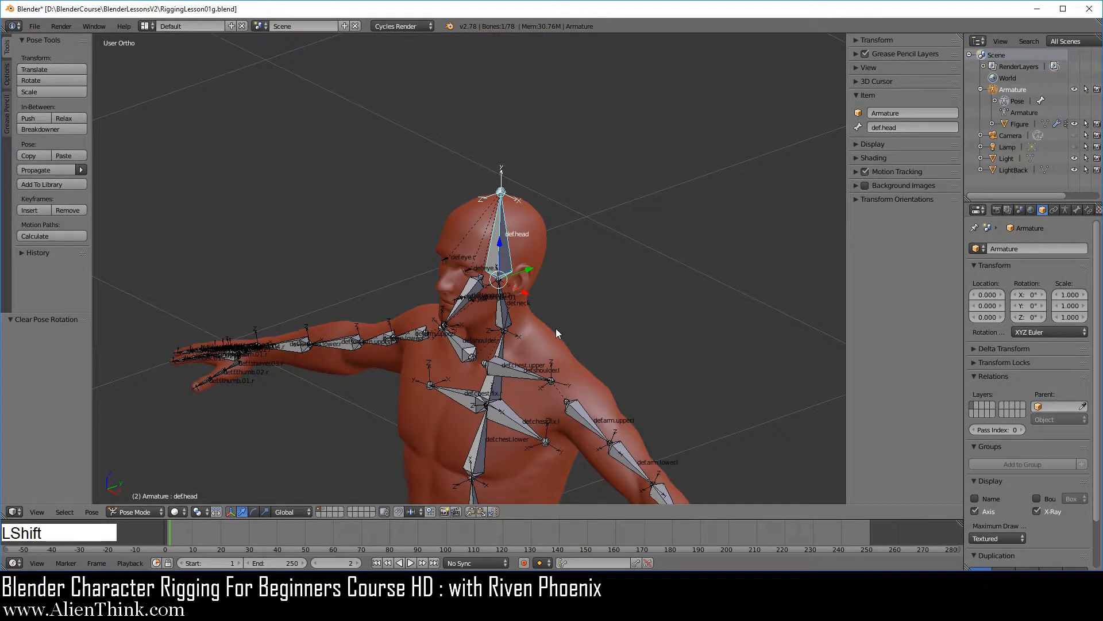
{"action": "middle_click_drag", "start_coordinate": [556, 329], "coordinate": [572, 184], "text": "shift"}
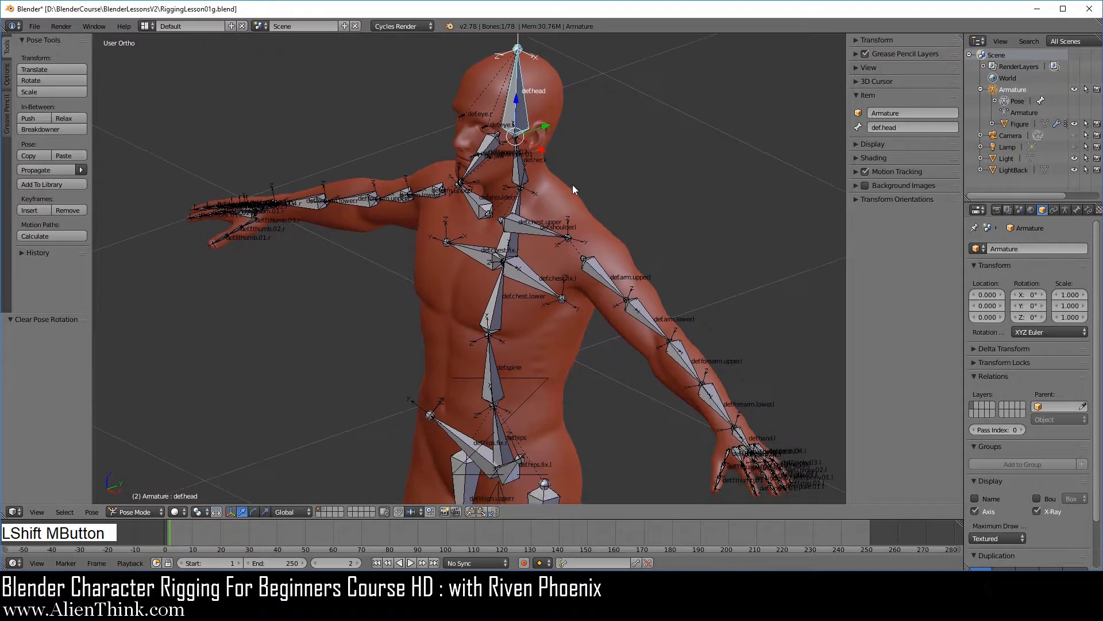
{"action": "right_click", "coordinate": [495, 312]}
{"action": "key", "text": "r"}
{"action": "key", "text": "r"}
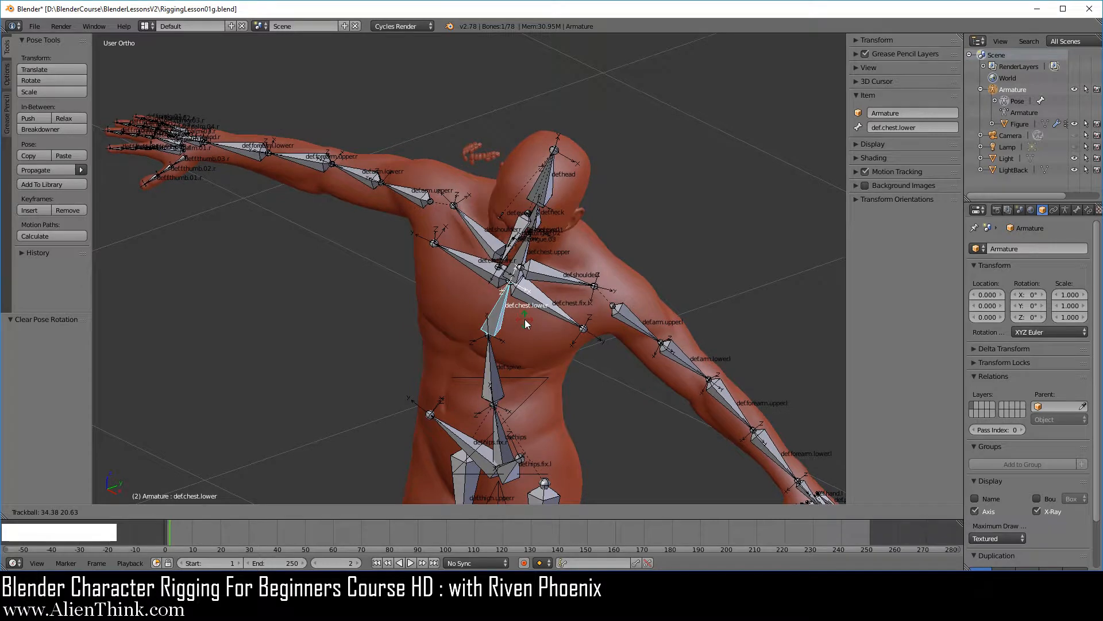
{"action": "left_click", "coordinate": [525, 319]}
Step: Rotate the def.head bone about -42.7° around its local X axis to raise the face
{"action": "scroll", "coordinate": [565, 238], "scroll_direction": "up", "scroll_amount": 2}
{"action": "scroll", "coordinate": [575, 236], "scroll_direction": "up", "scroll_amount": 1}
{"action": "middle_click_drag", "start_coordinate": [599, 226], "coordinate": [511, 325], "text": "shift"}
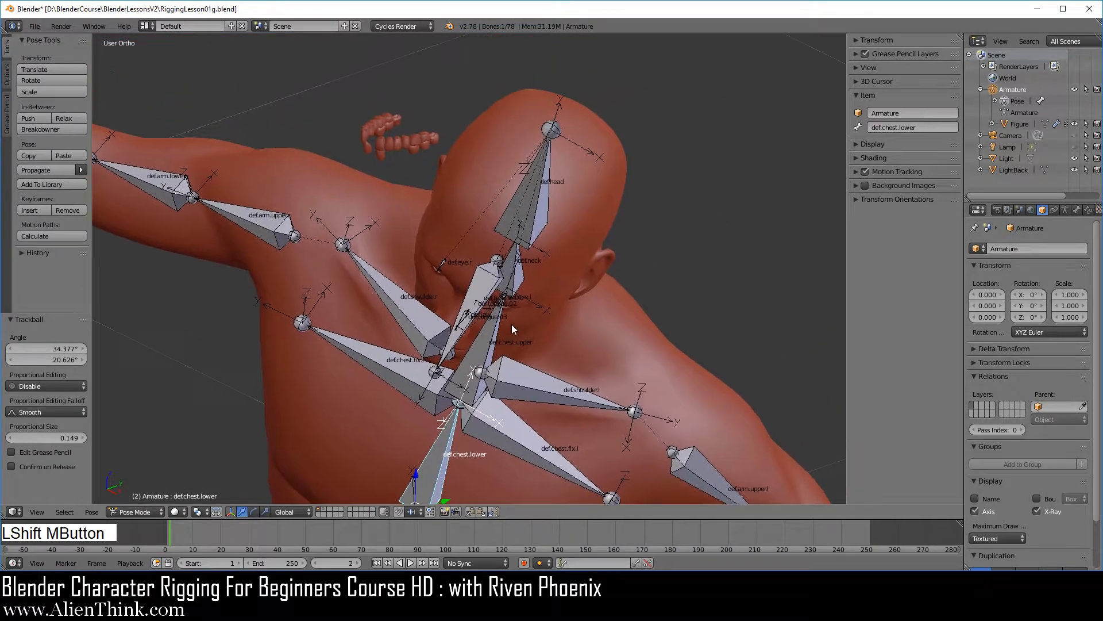
{"action": "right_click", "coordinate": [534, 197]}
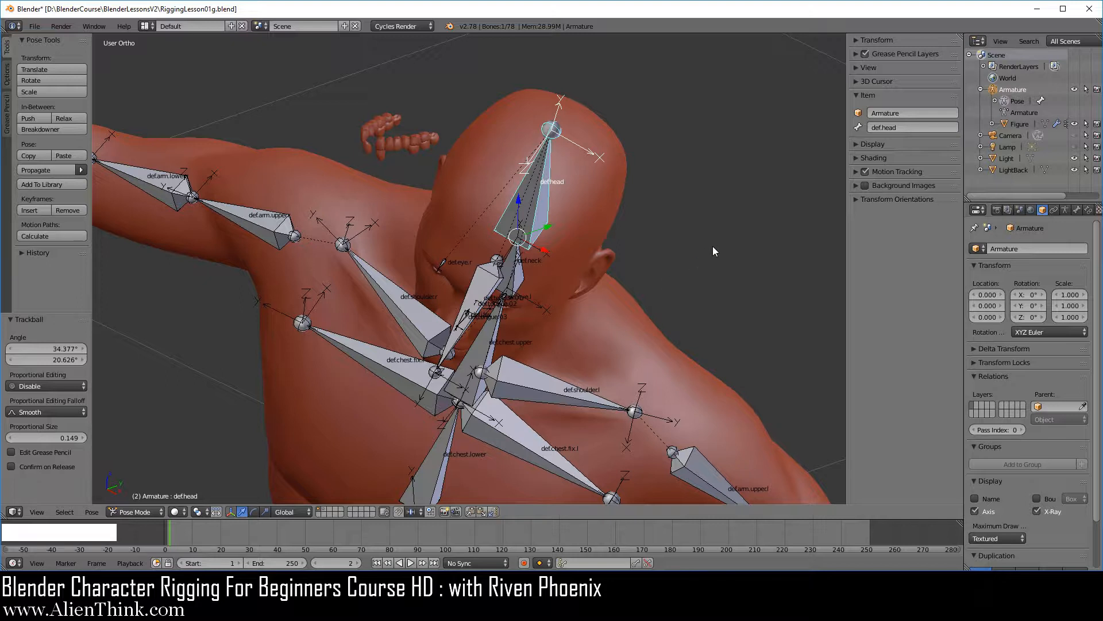
{"action": "key", "text": "r"}
{"action": "key", "text": "x"}
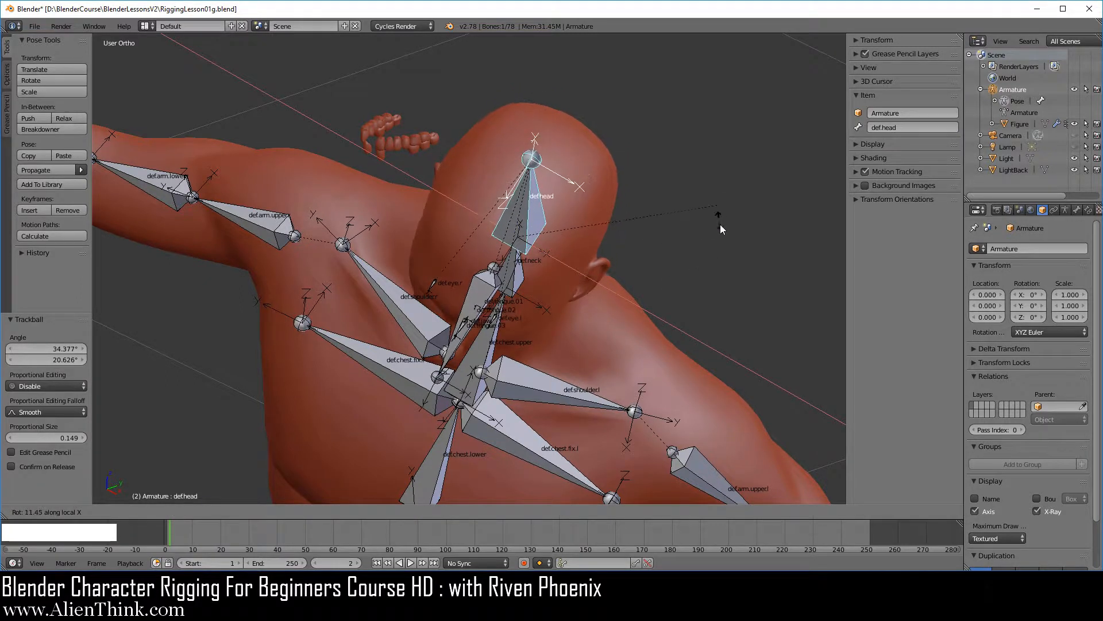
{"action": "left_click", "coordinate": [668, 394]}
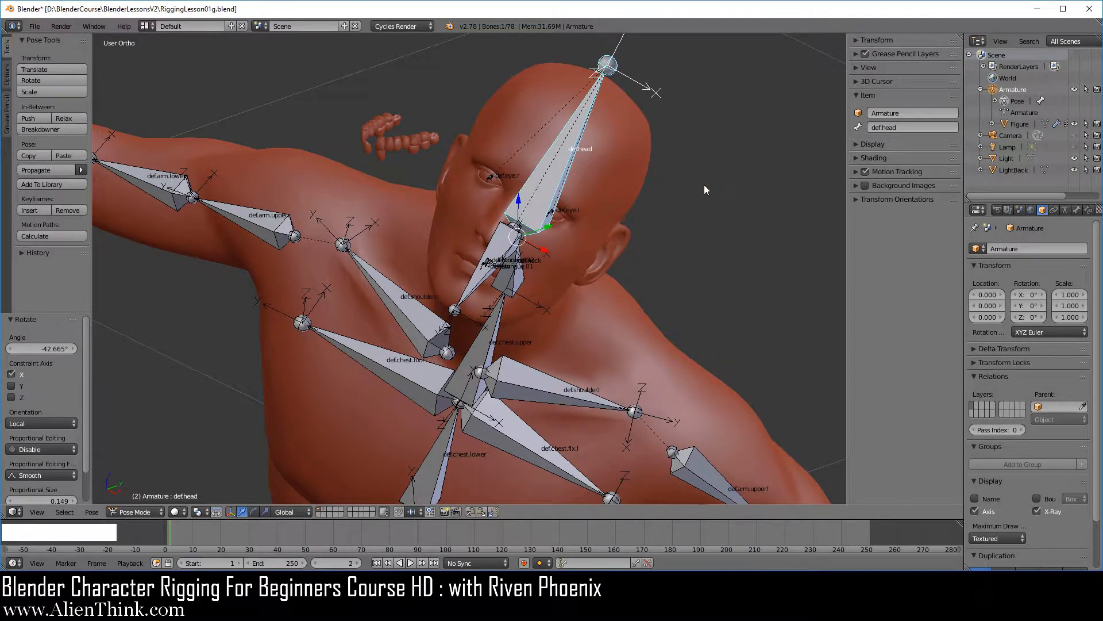
Step: Try rotating the raised def.head bone around its local Z axis
{"action": "key", "text": "r"}
{"action": "key", "text": "z"}
{"action": "key", "text": "z"}
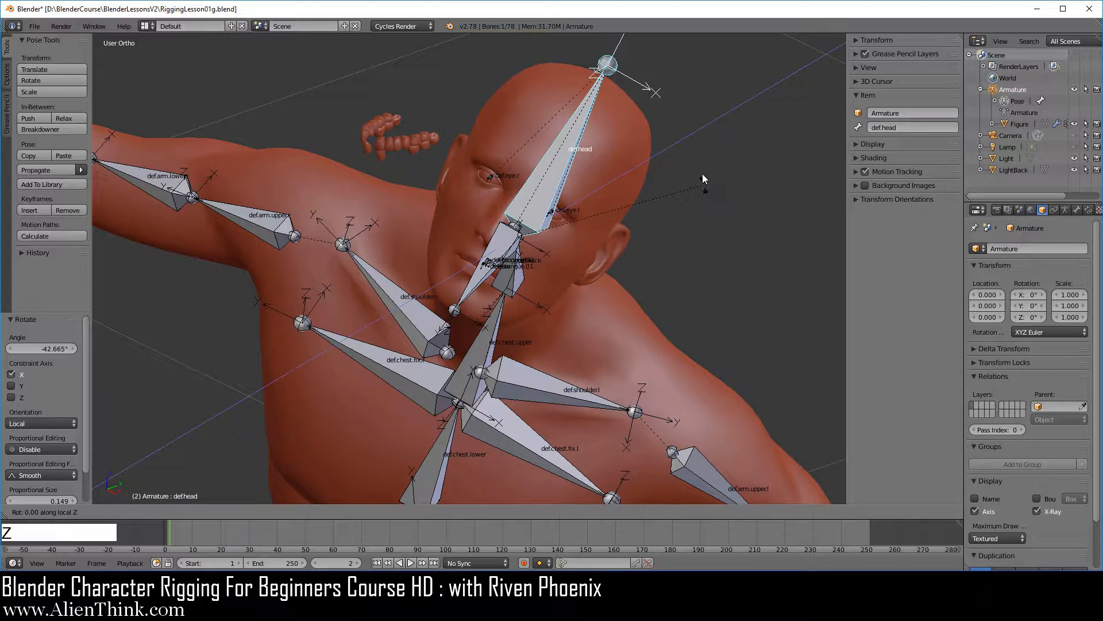
{"action": "right_click", "coordinate": [706, 181]}
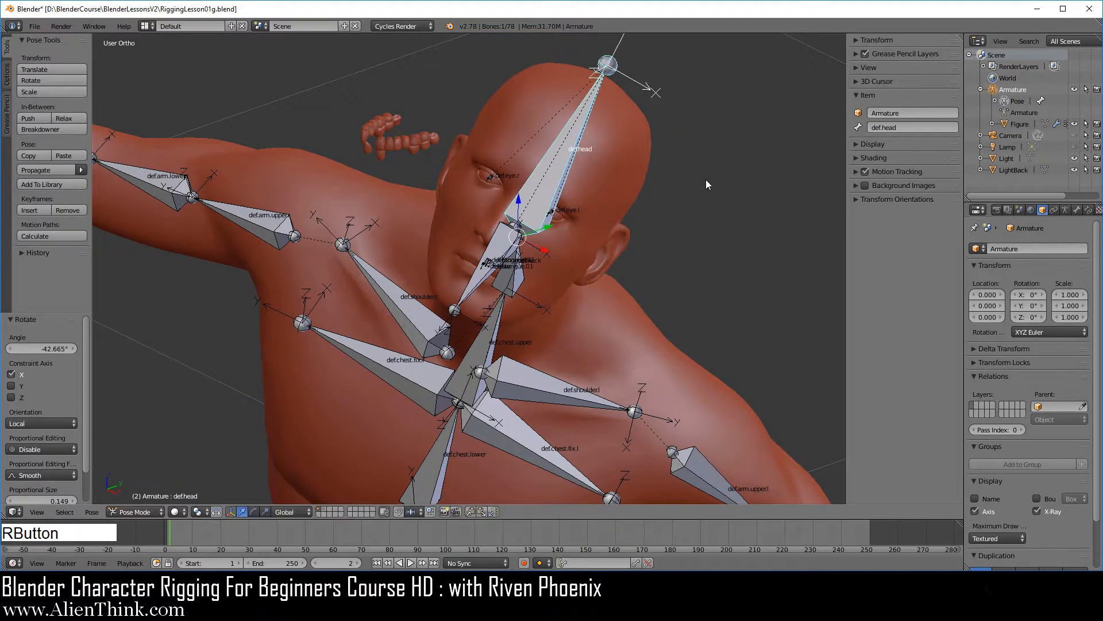
Step: Trackball-rotate the def.head bone by about -17.2° and -2.9°, and examine its local axes from another angle
{"action": "scroll", "coordinate": [706, 180], "scroll_direction": "down", "scroll_amount": 2}
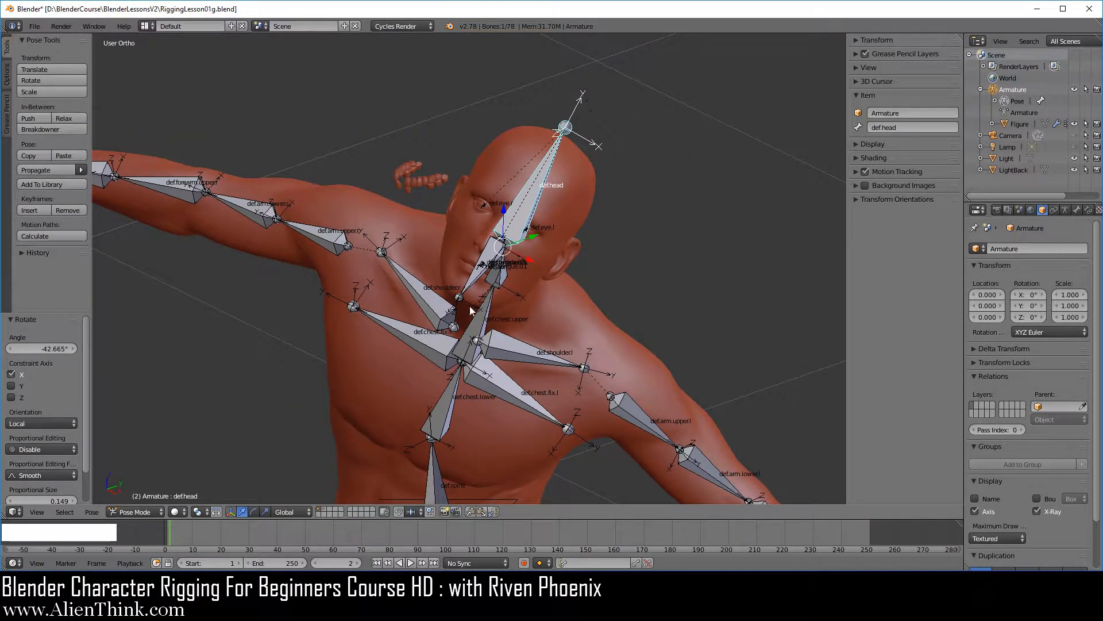
{"action": "scroll", "coordinate": [577, 257], "scroll_direction": "up", "scroll_amount": 2}
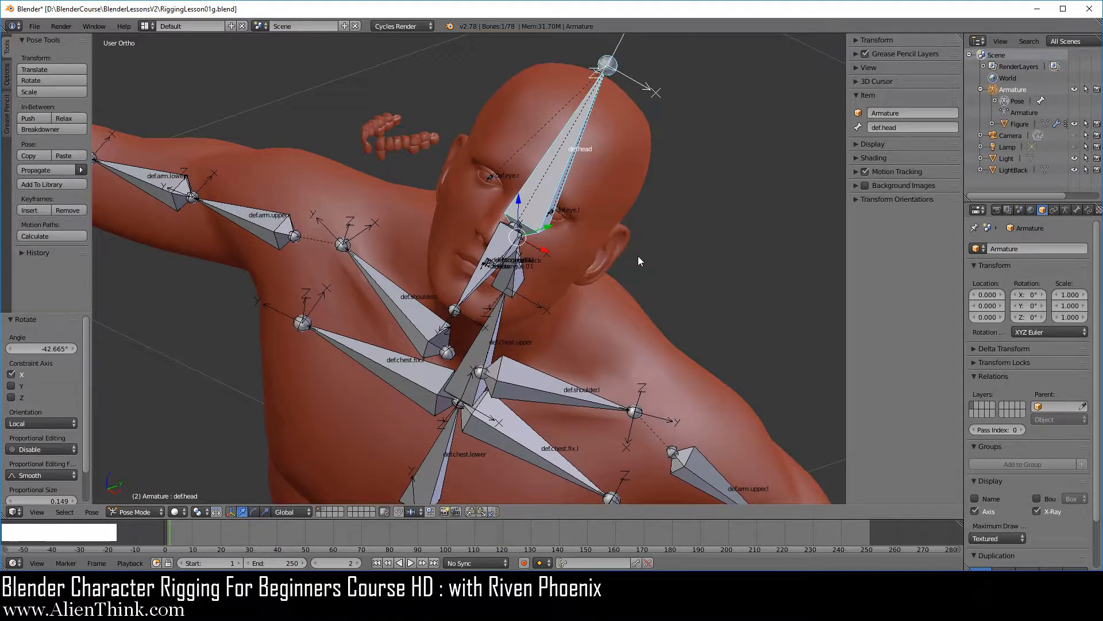
{"action": "key", "text": "r"}
{"action": "key", "text": "r"}
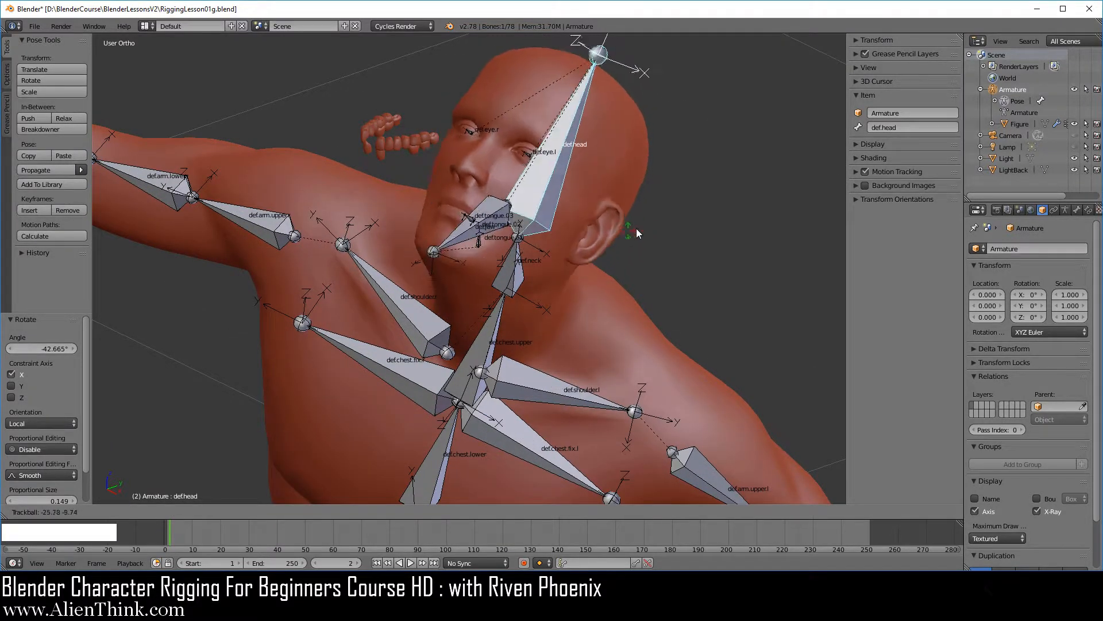
{"action": "left_click", "coordinate": [635, 239]}
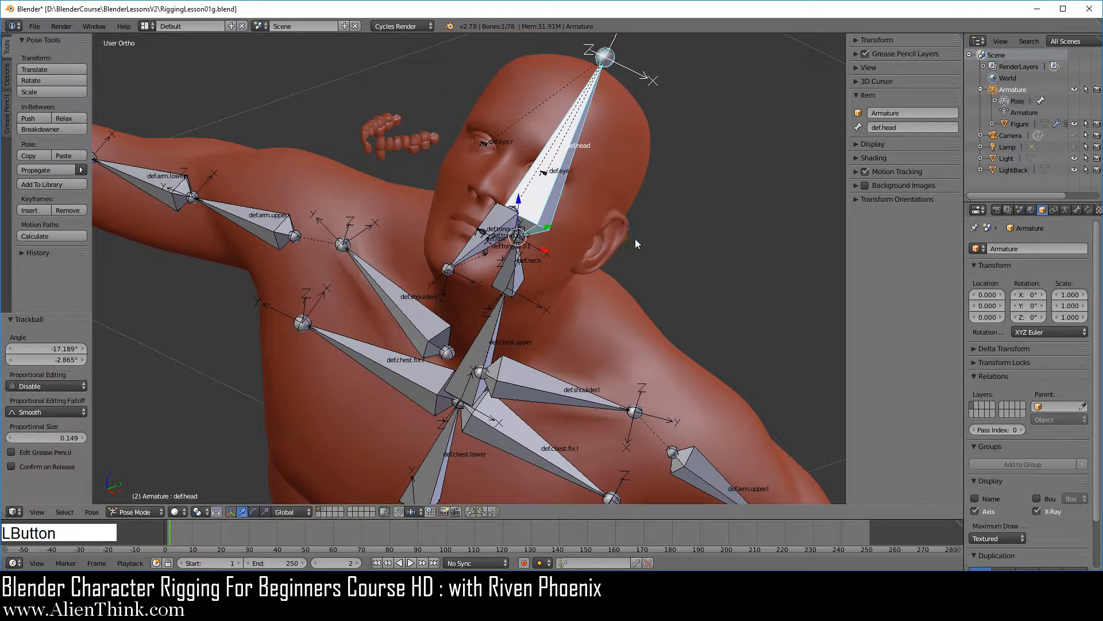
{"action": "middle_click_drag", "start_coordinate": [636, 88], "coordinate": [604, 152], "text": "shift"}
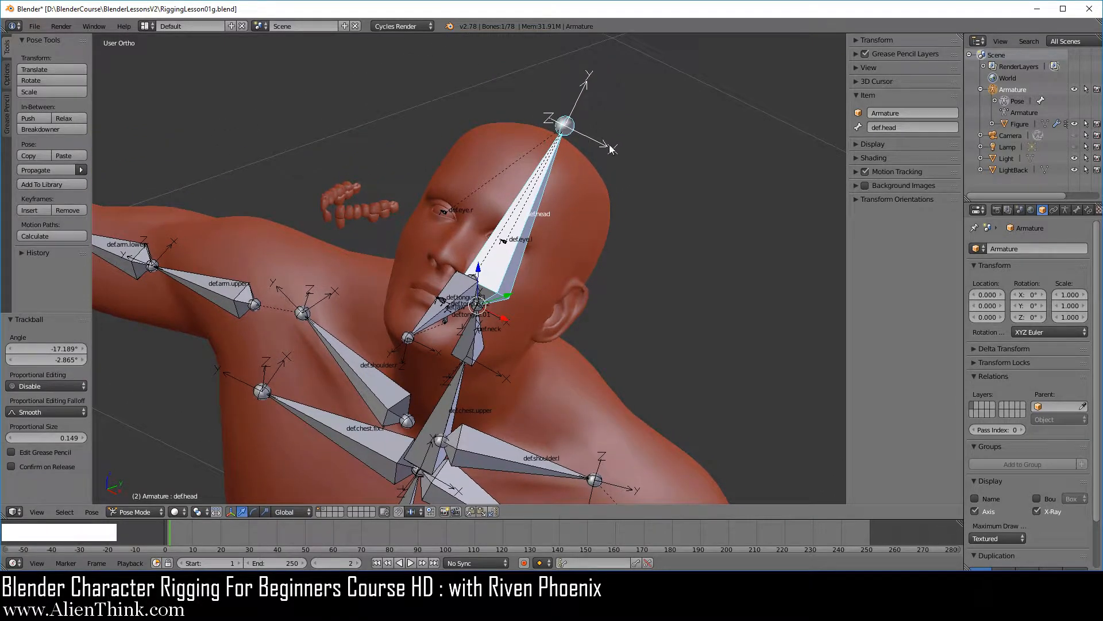
{"action": "middle_click_drag", "start_coordinate": [540, 245], "coordinate": [464, 149]}
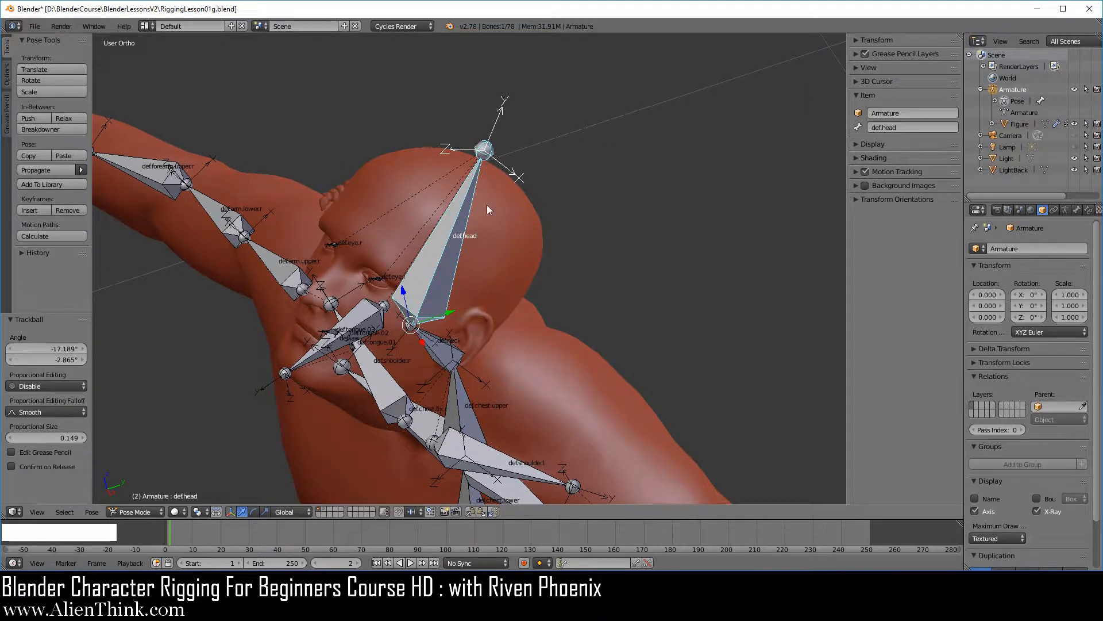
Step: Select all bones and clear their pose rotation to return the figure to its rest pose
{"action": "middle_click_drag", "start_coordinate": [488, 205], "coordinate": [579, 270]}
{"action": "key", "text": "a"}
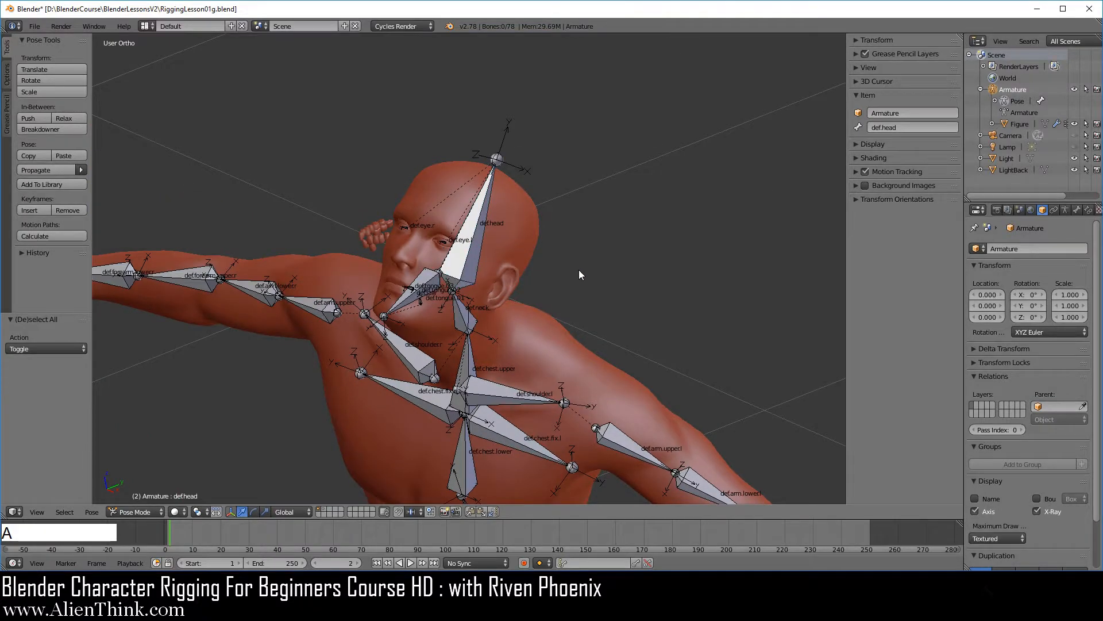
{"action": "key", "text": "a"}
{"action": "key", "text": "alt+r"}
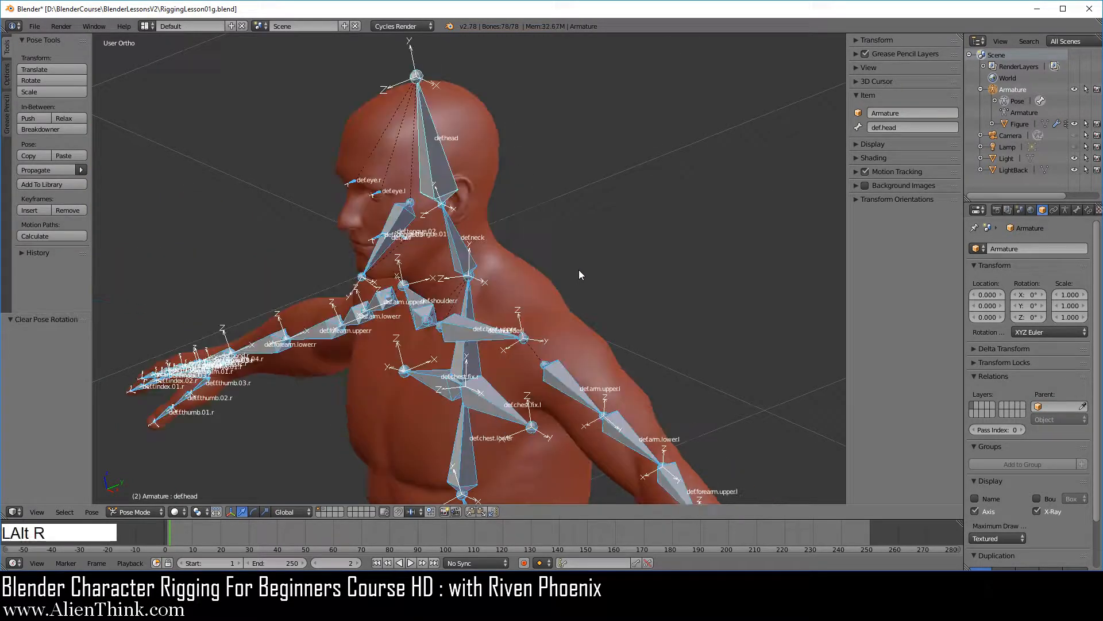
{"action": "key", "text": "KP_1"}
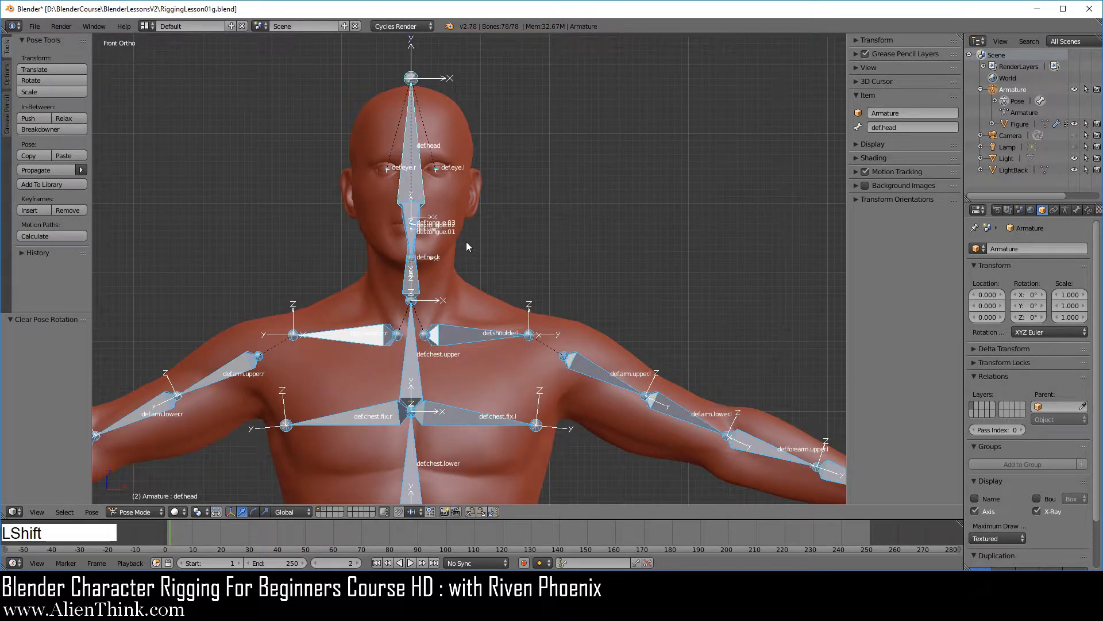
{"action": "middle_click_drag", "start_coordinate": [466, 246], "coordinate": [617, 238]}
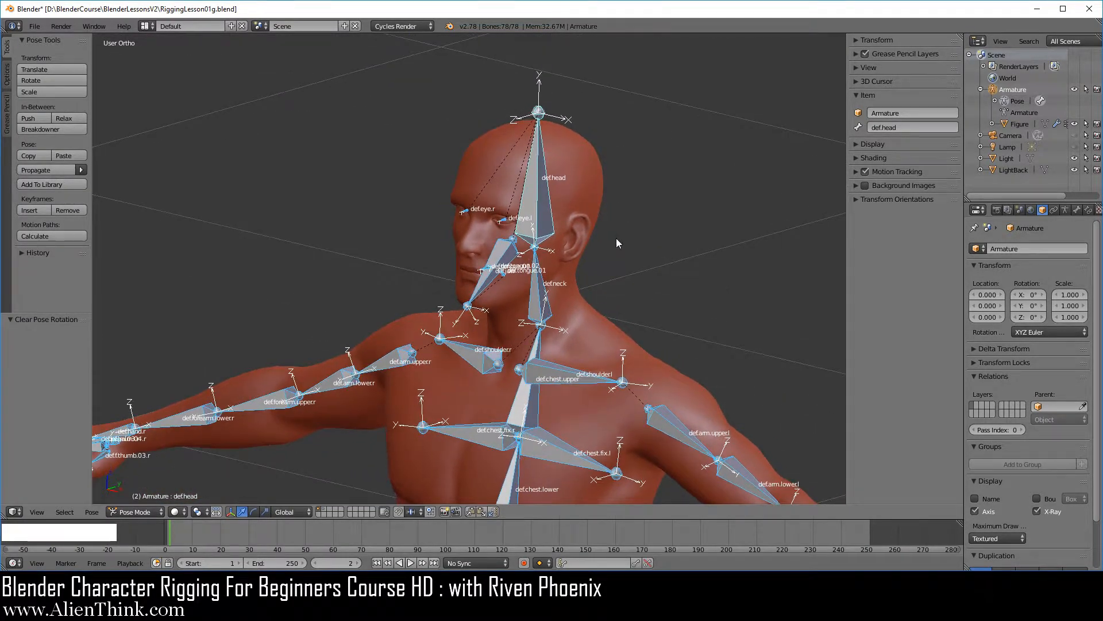
Step: Switch the armature to Edit Mode, select the def.head bone and show its transform properties
{"action": "scroll", "coordinate": [616, 238], "scroll_direction": "up", "scroll_amount": 3}
{"action": "middle_click_drag", "start_coordinate": [616, 172], "coordinate": [540, 249], "text": "shift"}
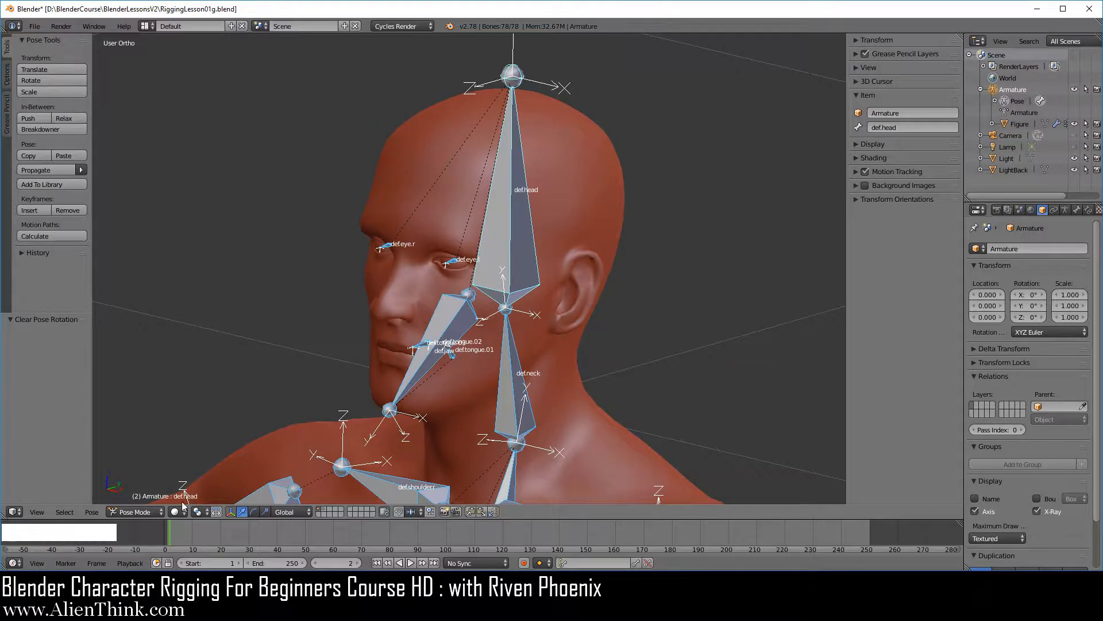
{"action": "left_click", "coordinate": [151, 511]}
{"action": "left_click", "coordinate": [151, 483]}
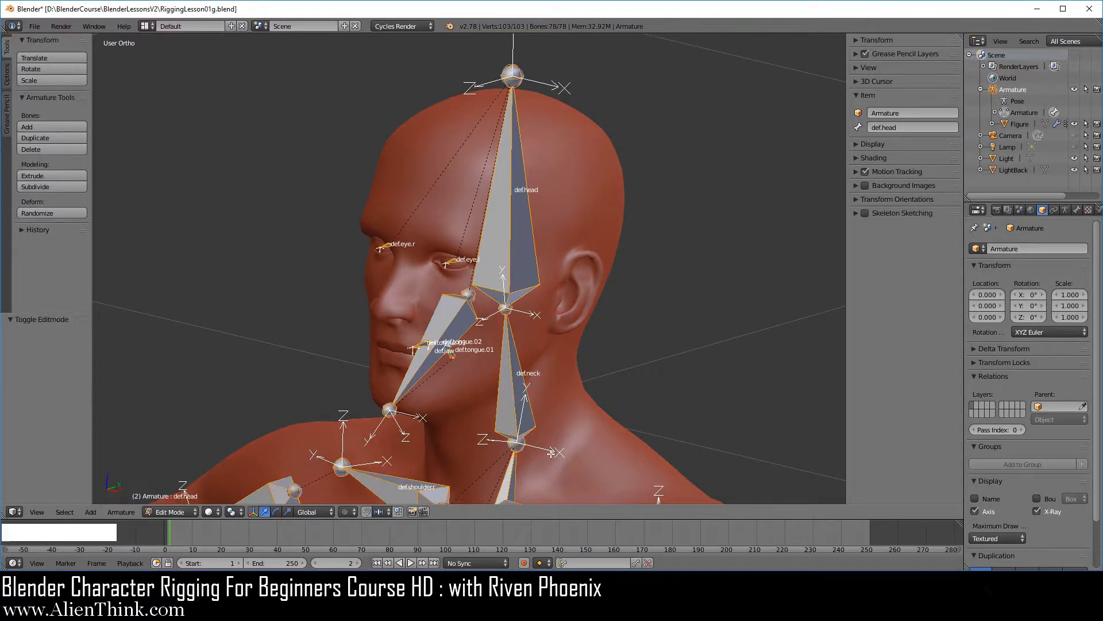
{"action": "right_click", "coordinate": [520, 219]}
{"action": "left_click", "coordinate": [856, 42]}
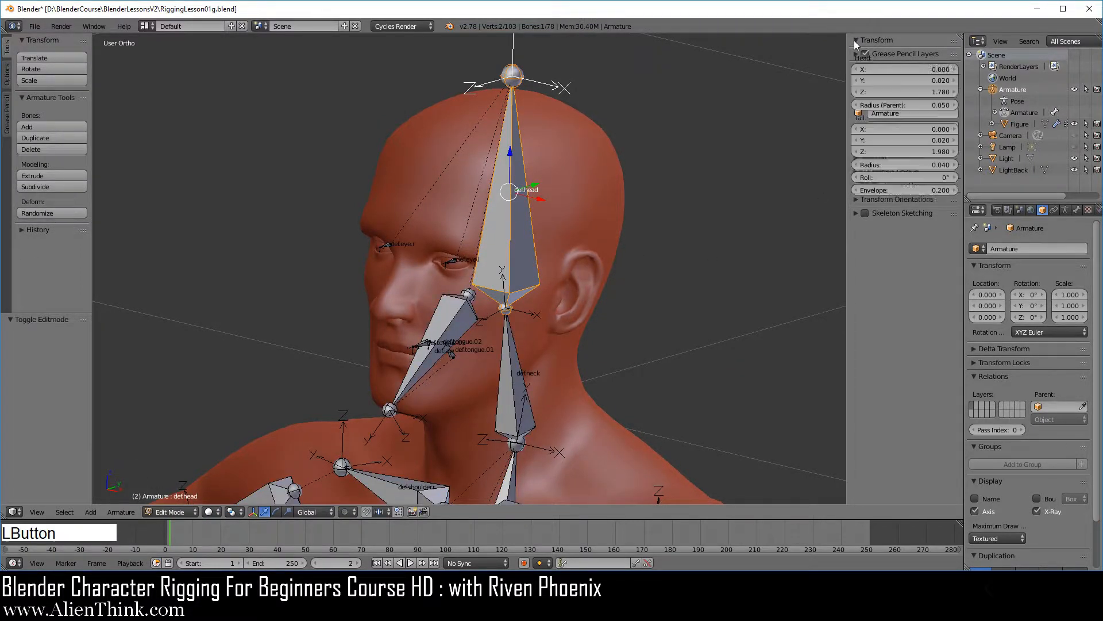
{"action": "middle_click_drag", "start_coordinate": [645, 165], "coordinate": [620, 283], "text": "shift"}
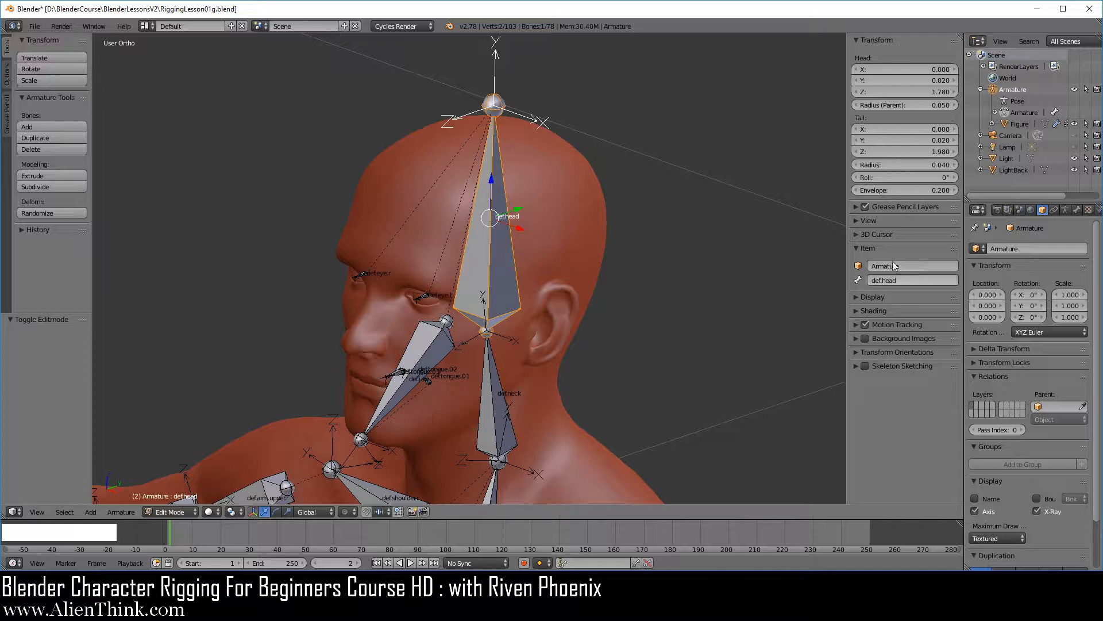
Step: Set the def.head bone's roll to about 40.6° so its X and Z axes turn around the bone
{"action": "left_click", "coordinate": [870, 180]}
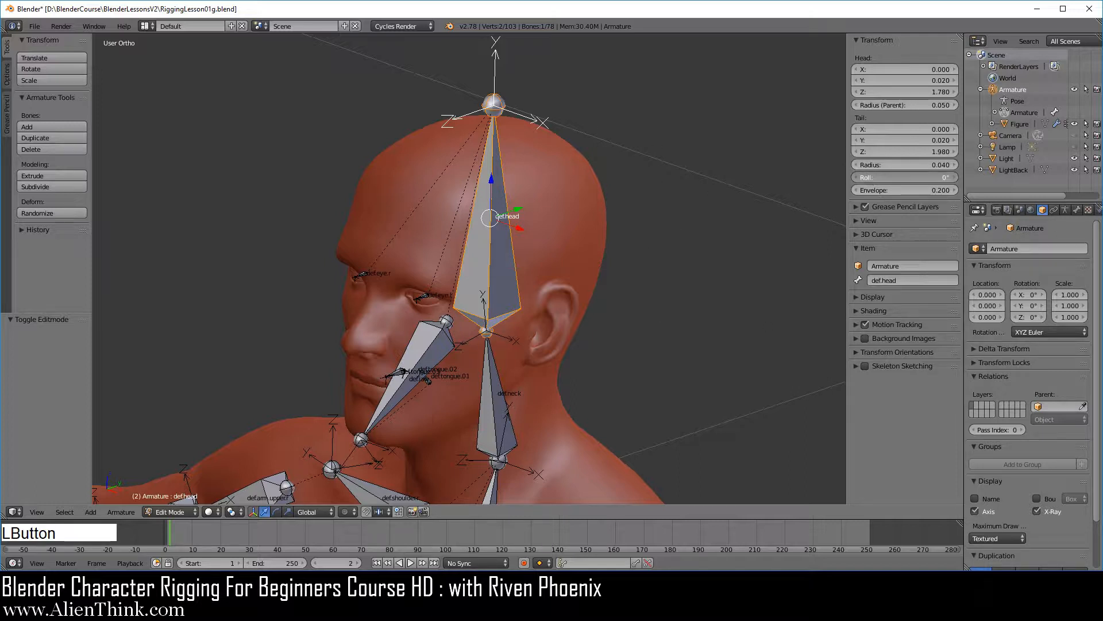
{"action": "left_click_drag", "start_coordinate": [871, 177], "coordinate": [1081, 178]}
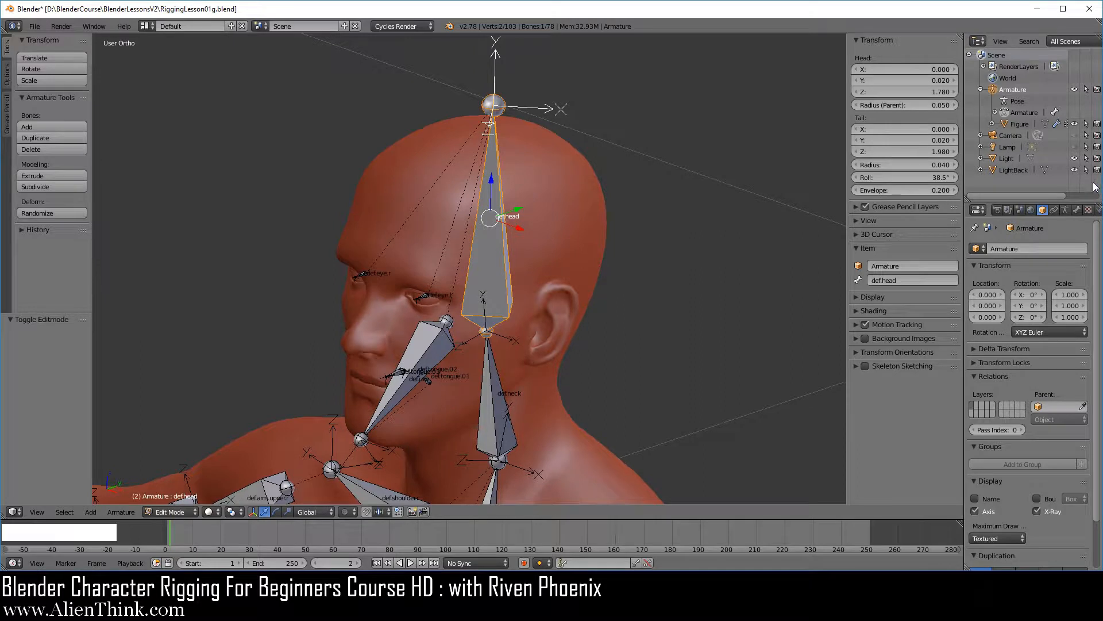
{"action": "left_click_drag", "start_coordinate": [926, 182], "coordinate": [938, 181]}
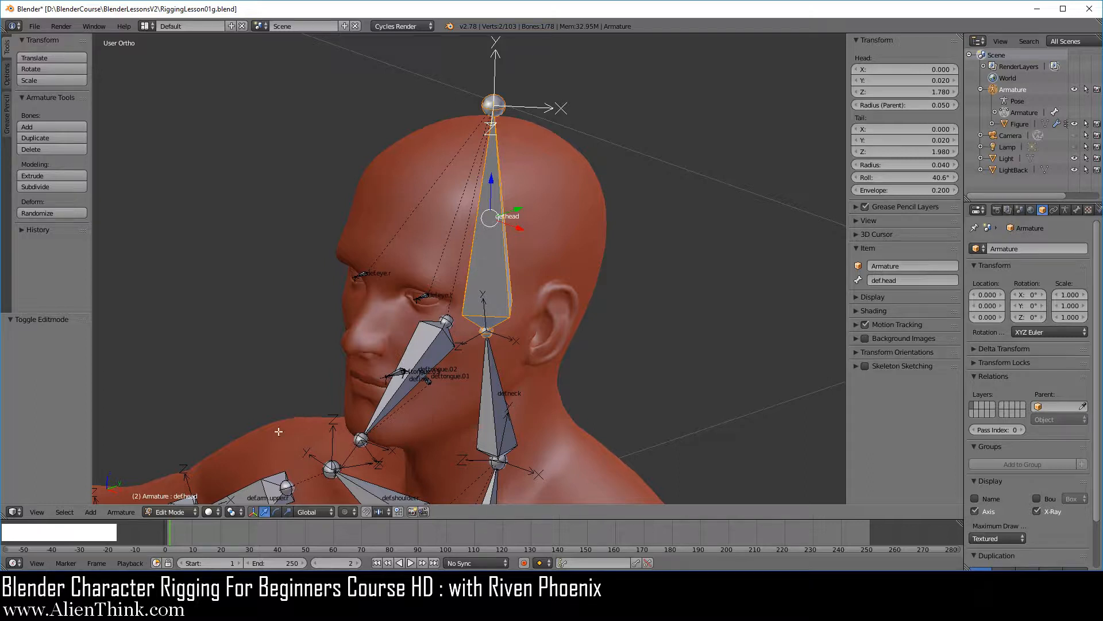
Step: Switch to Pose Mode and try rotating the def.head bone around its rolled local X axis
{"action": "left_click", "coordinate": [185, 512]}
{"action": "left_click", "coordinate": [185, 476]}
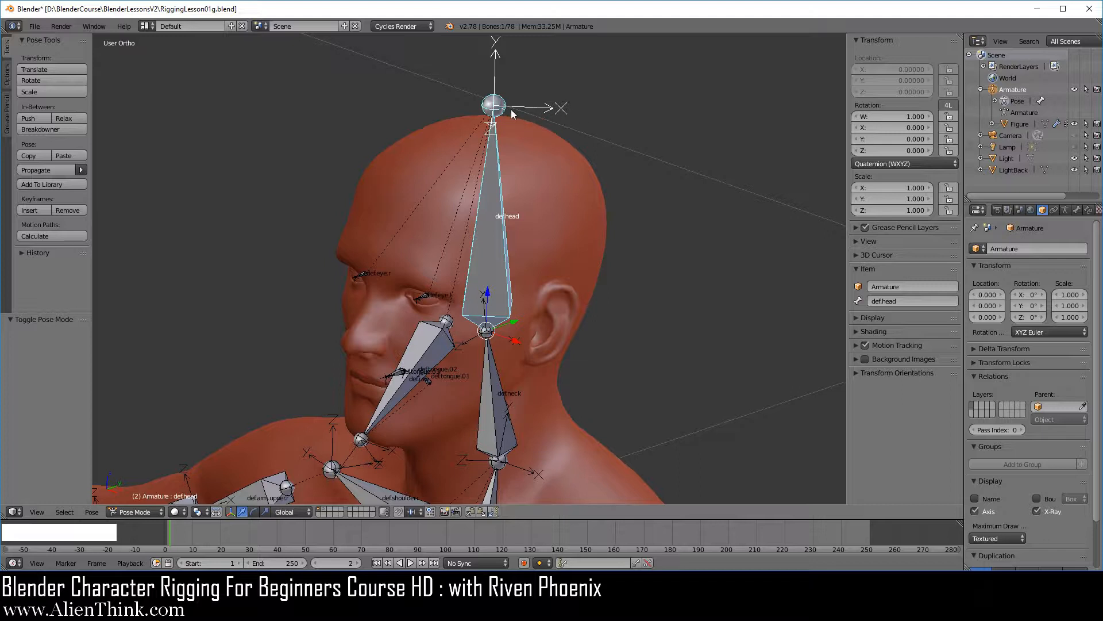
{"action": "key", "text": "r"}
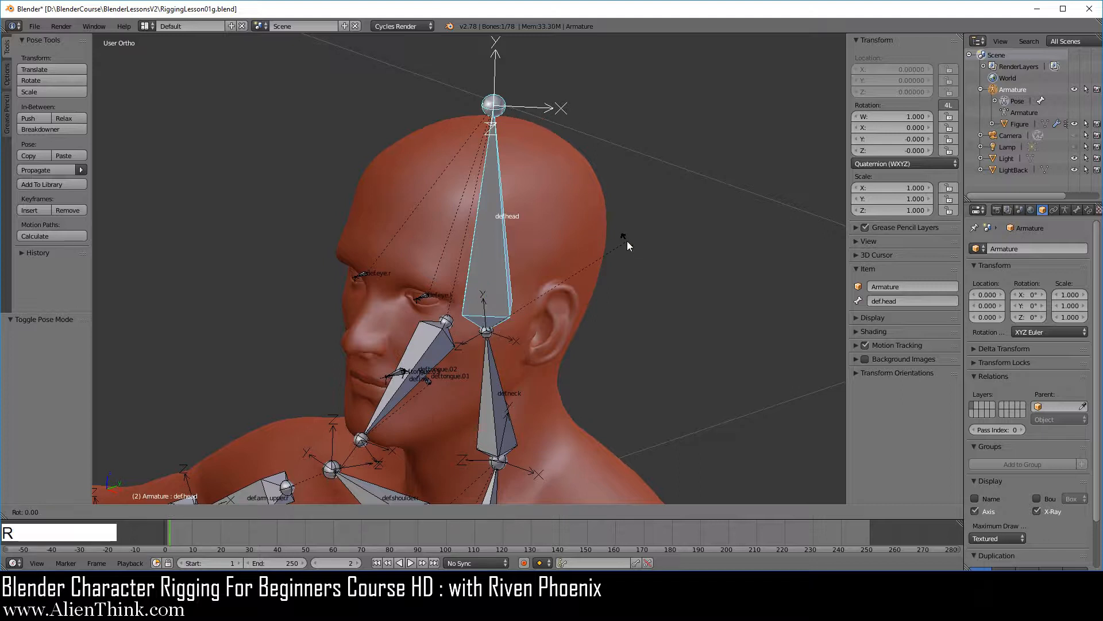
{"action": "key", "text": "x"}
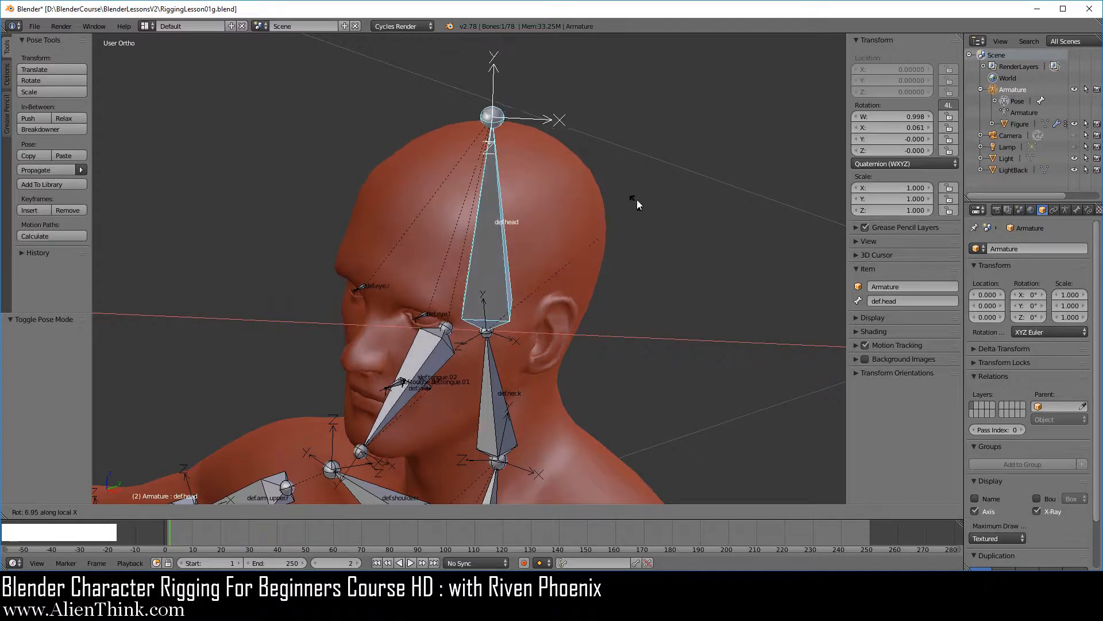
{"action": "right_click", "coordinate": [623, 244]}
Step: Try rotating the upright def.head bone around the global X axis for comparison
{"action": "scroll", "coordinate": [607, 224], "scroll_direction": "down", "scroll_amount": 2}
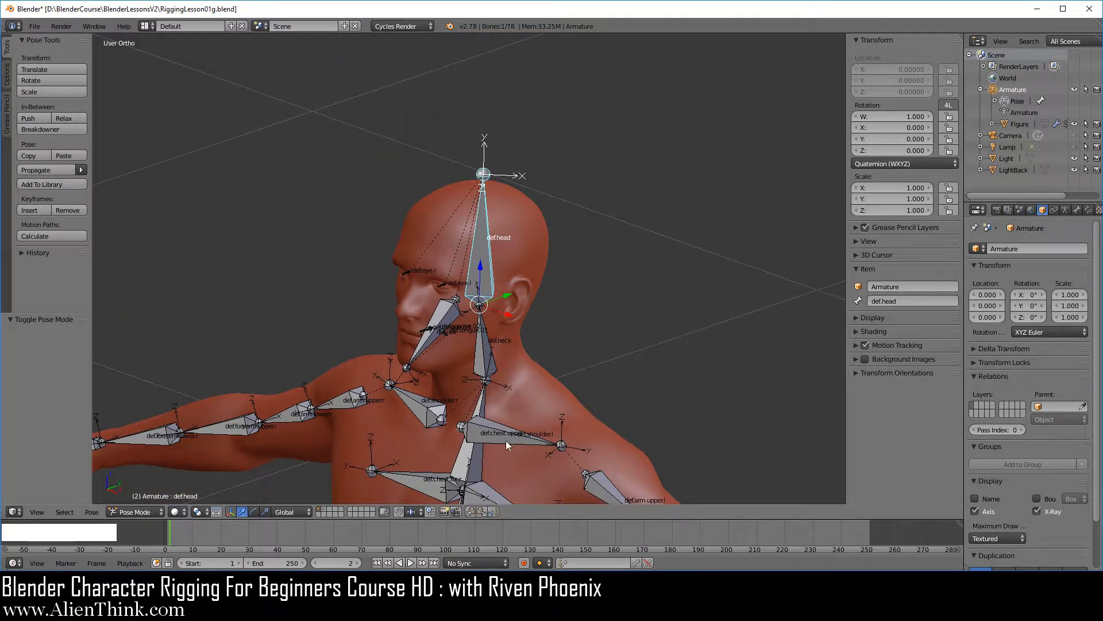
{"action": "key", "text": "r"}
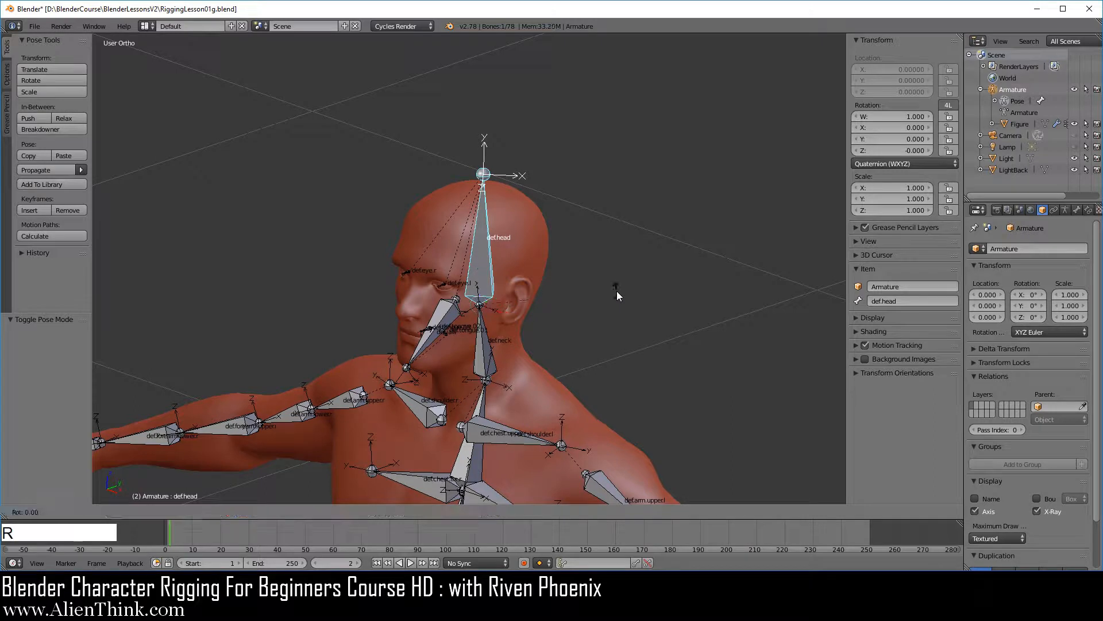
{"action": "key", "text": "x"}
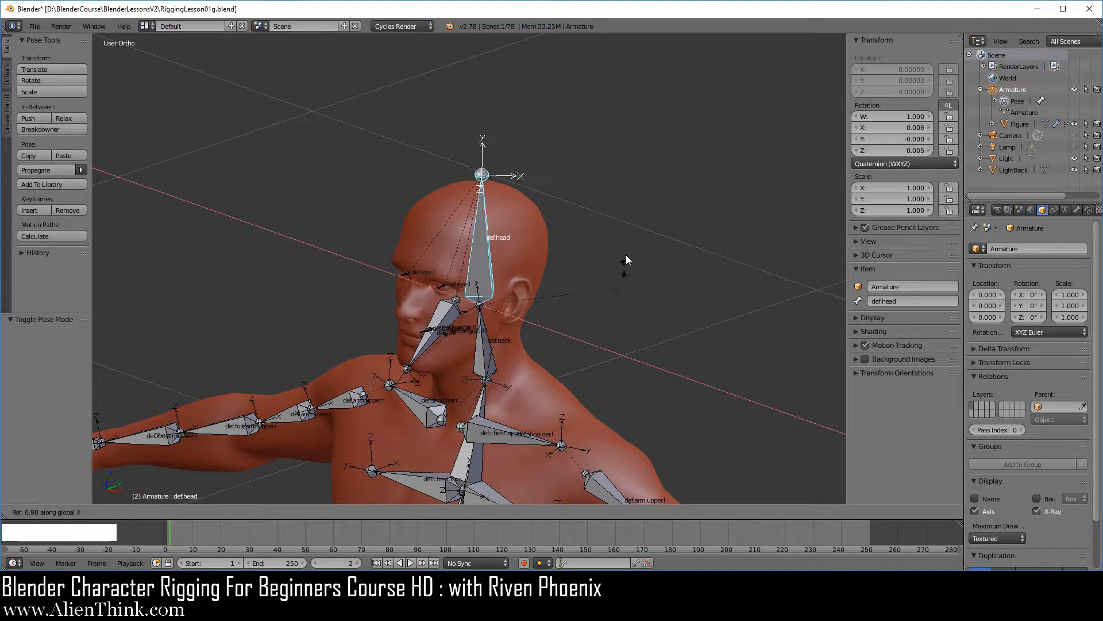
{"action": "right_click", "coordinate": [626, 278]}
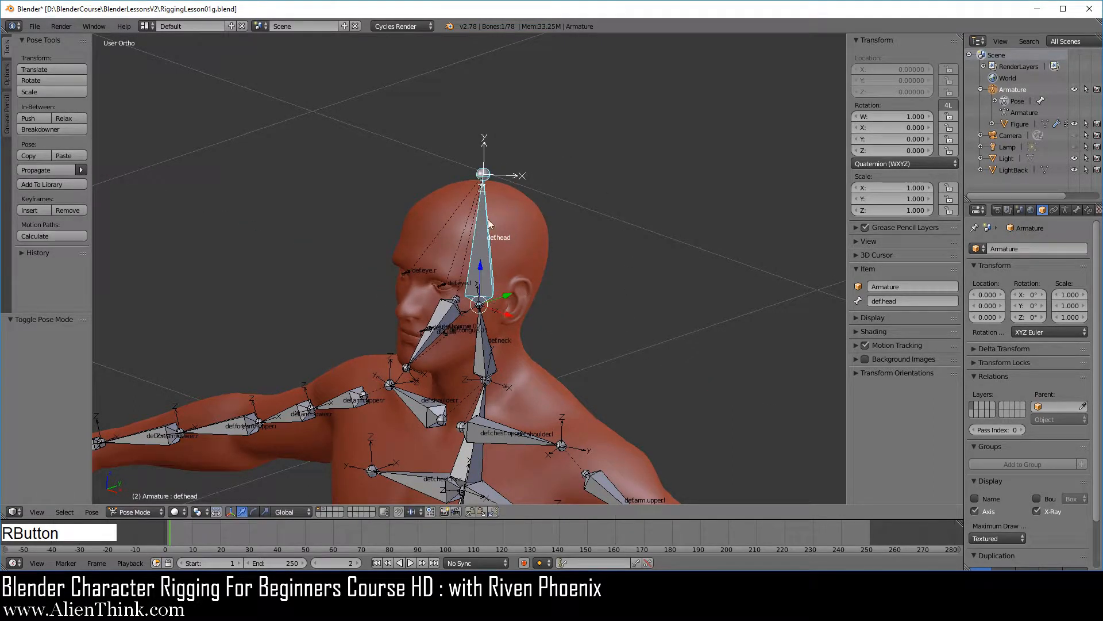
Step: Trackball-rotate the def.chest.lower bone by about 35.5° and 22.3° to bend the upper body forward
{"action": "middle_click_drag", "start_coordinate": [567, 304], "coordinate": [569, 176], "text": "shift"}
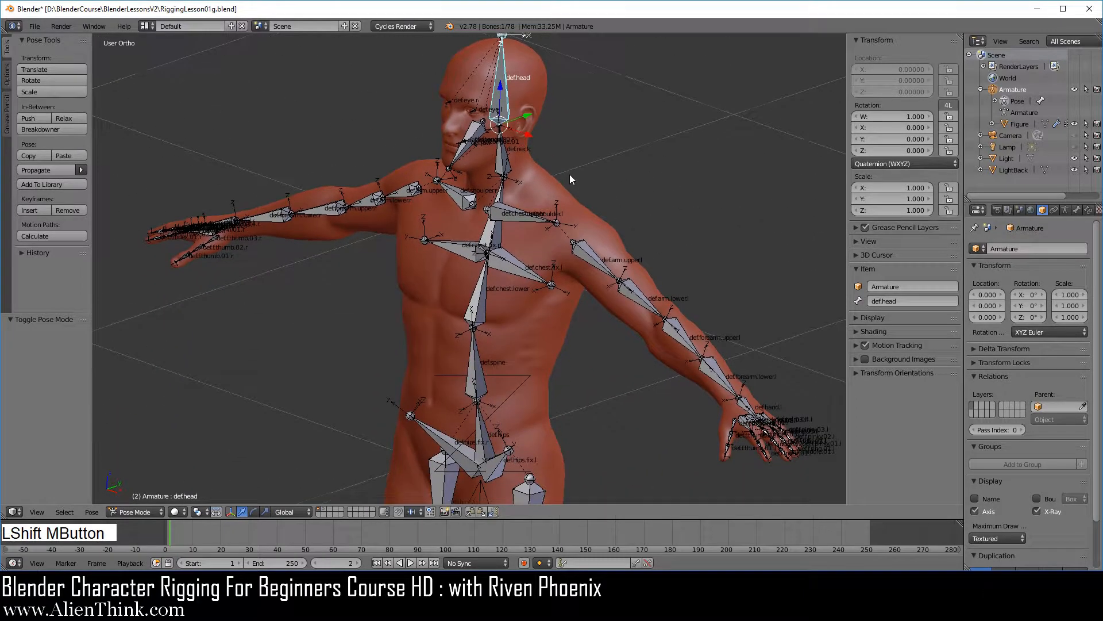
{"action": "right_click", "coordinate": [477, 295]}
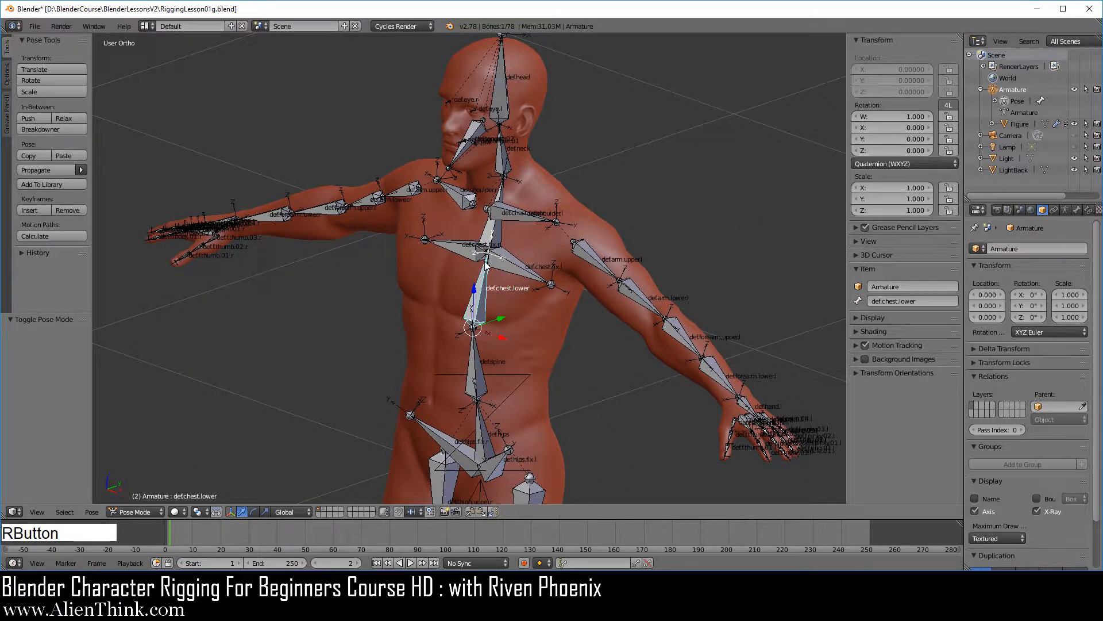
{"action": "key", "text": "r"}
{"action": "key", "text": "r"}
{"action": "left_click", "coordinate": [507, 297]}
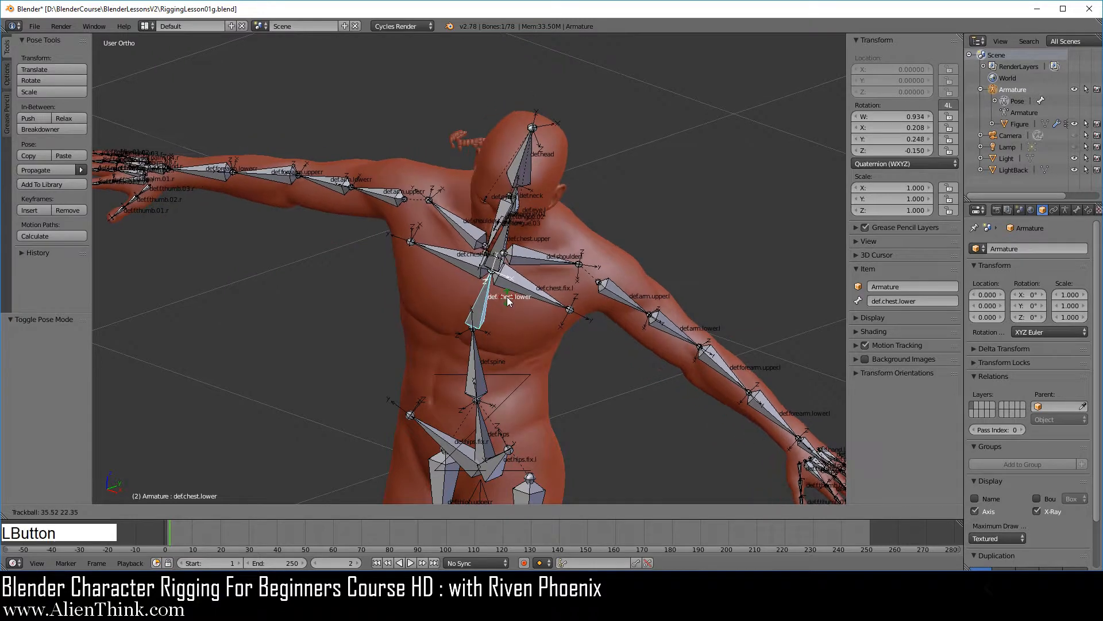
Step: Select the def.head bone on the bent body and try rotating it around its local X axis
{"action": "scroll", "coordinate": [569, 249], "scroll_direction": "up", "scroll_amount": 3}
{"action": "middle_click_drag", "start_coordinate": [569, 250], "coordinate": [510, 237], "text": "shift"}
{"action": "right_click", "coordinate": [509, 236]}
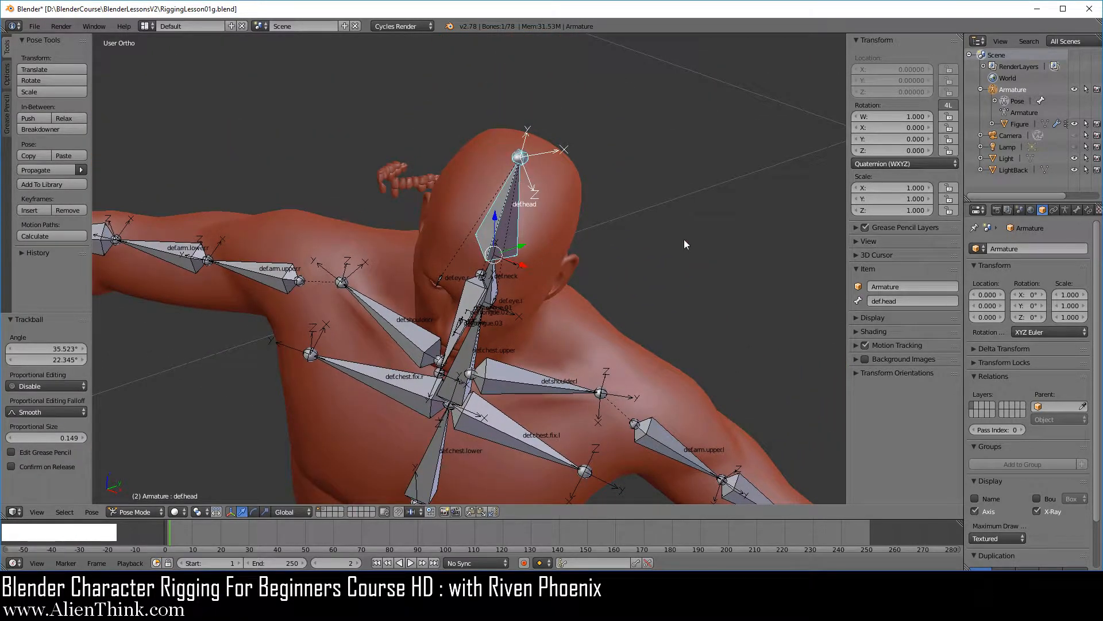
{"action": "key", "text": "r"}
{"action": "key", "text": "x"}
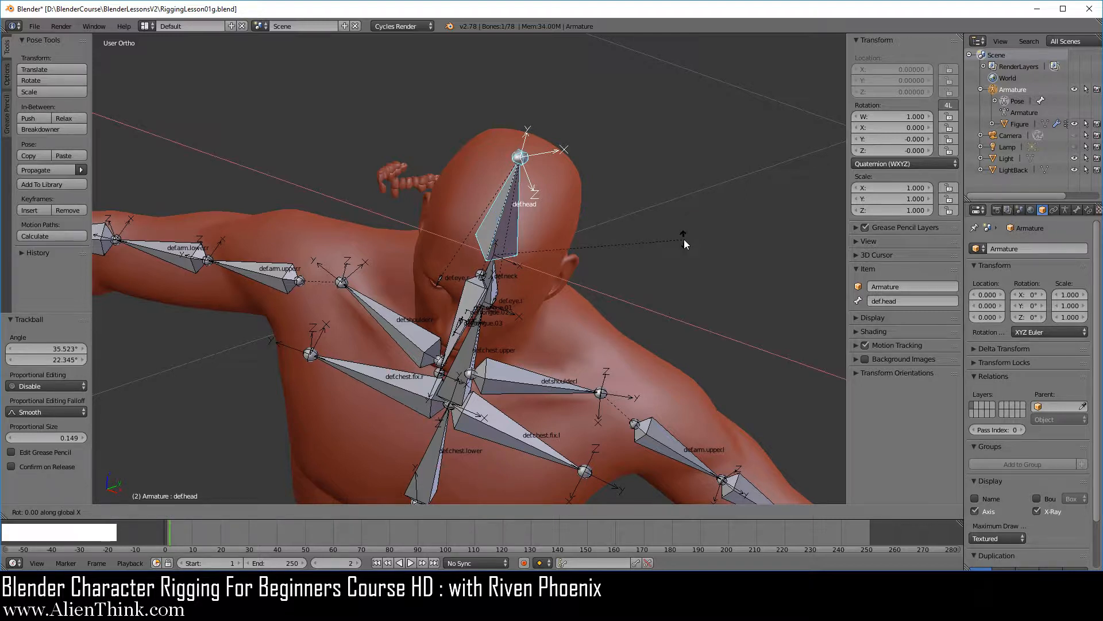
{"action": "key", "text": "x"}
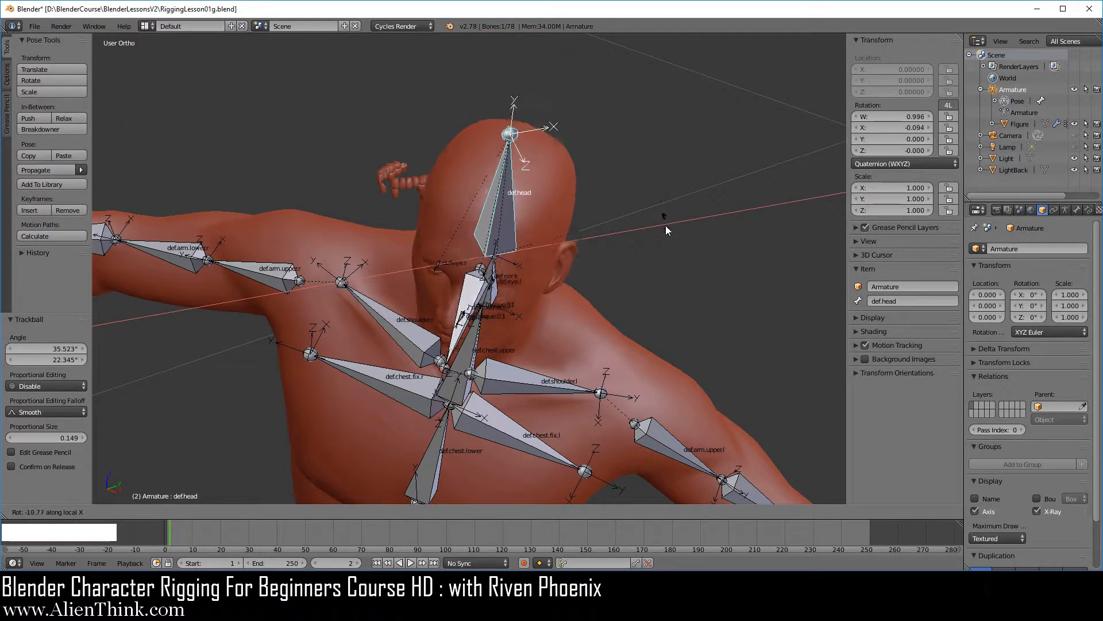
{"action": "right_click", "coordinate": [657, 213]}
Step: Try rotating the def.head bone around the global X axis while the upper body is bent
{"action": "middle_click_drag", "start_coordinate": [629, 254], "coordinate": [591, 289]}
{"action": "key", "text": "r"}
{"action": "key", "text": "x"}
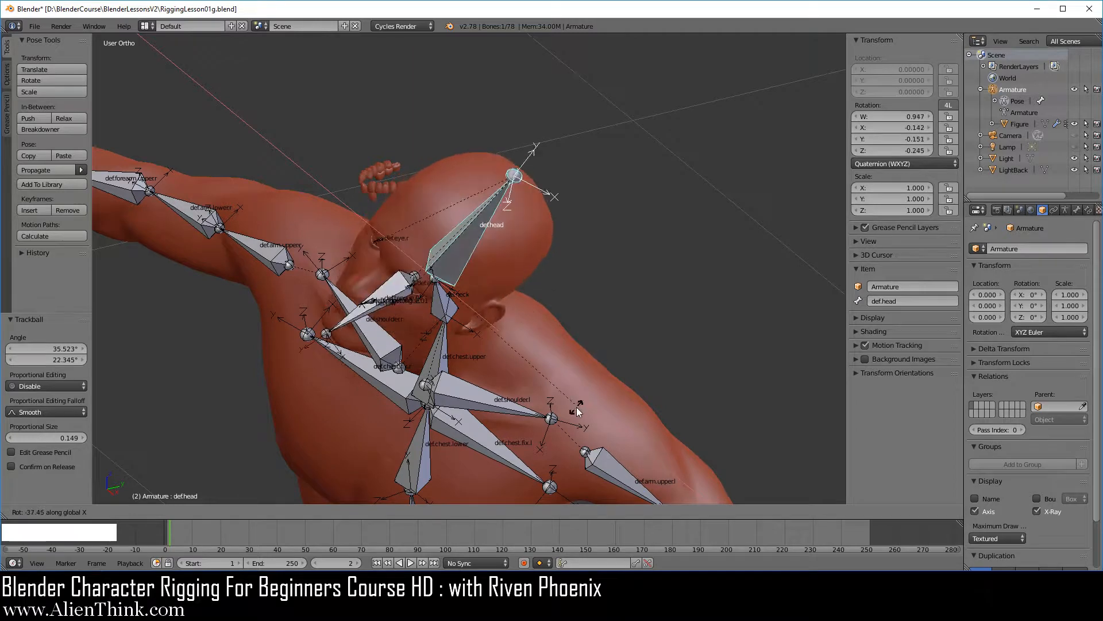
{"action": "right_click", "coordinate": [582, 333]}
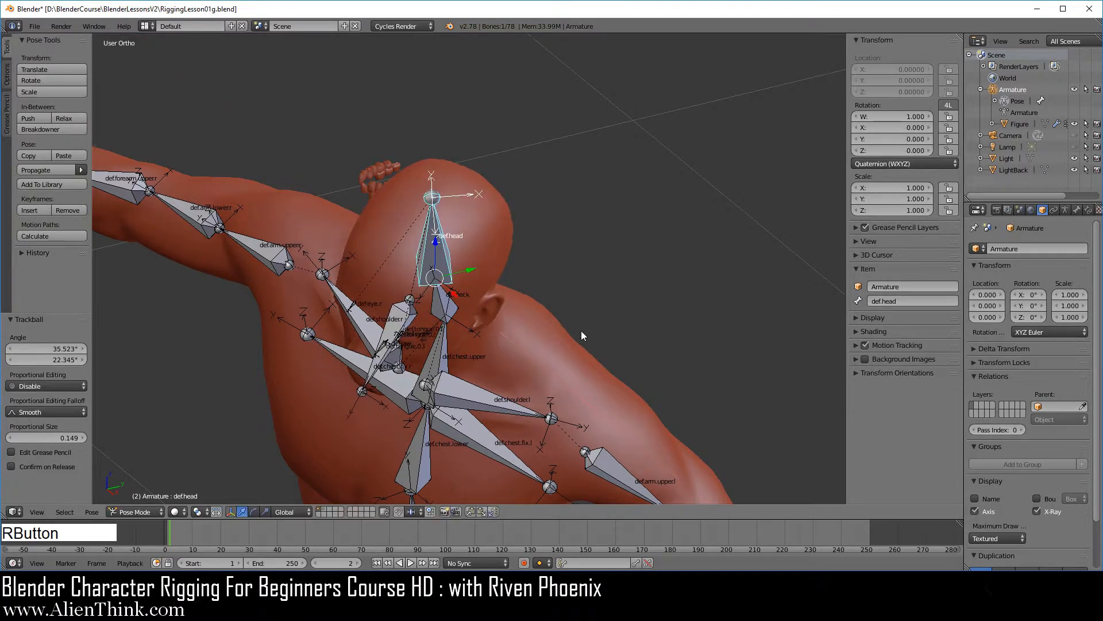
Step: Clear the pose rotation and location of all bones, and leave every bone deselected
{"action": "middle_click_drag", "start_coordinate": [581, 330], "coordinate": [567, 236]}
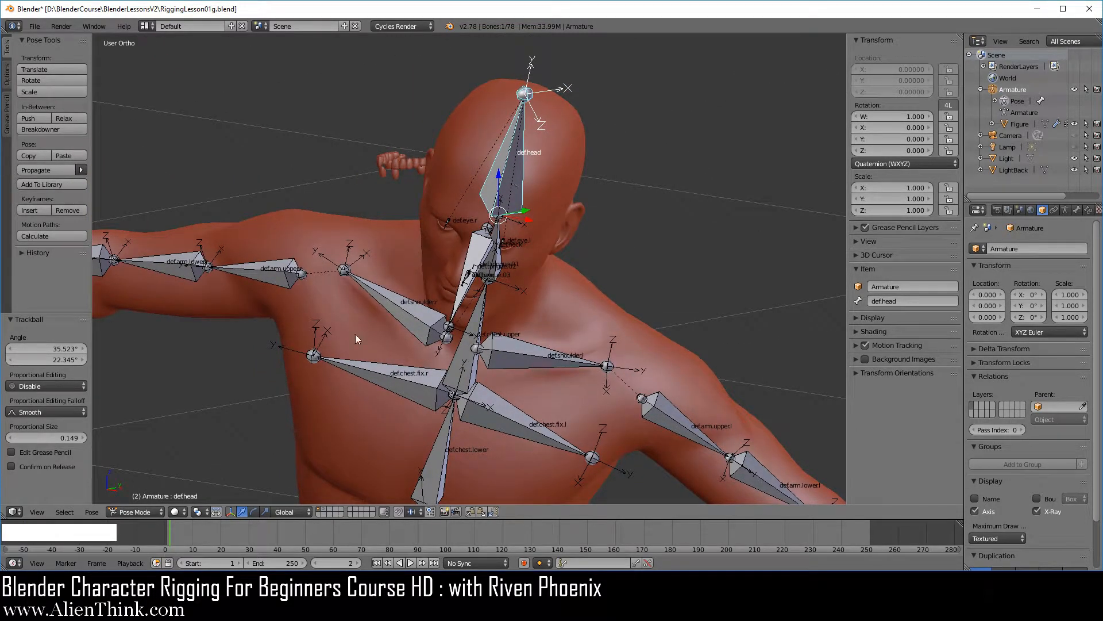
{"action": "middle_click_drag", "start_coordinate": [502, 268], "coordinate": [498, 263]}
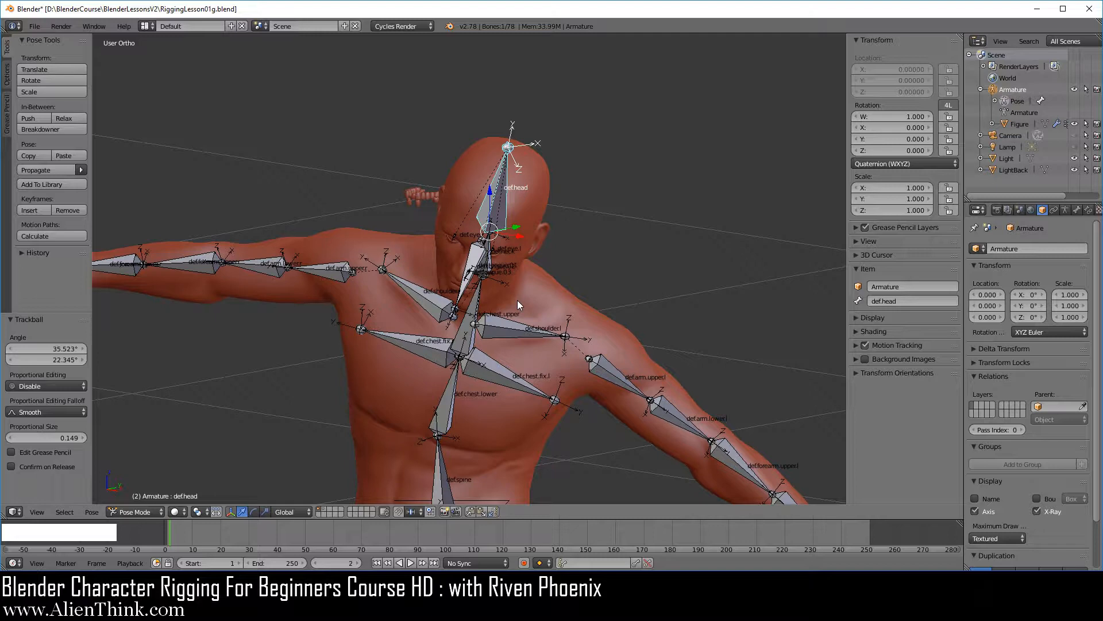
{"action": "key", "text": "a"}
{"action": "key", "text": "alt+g"}
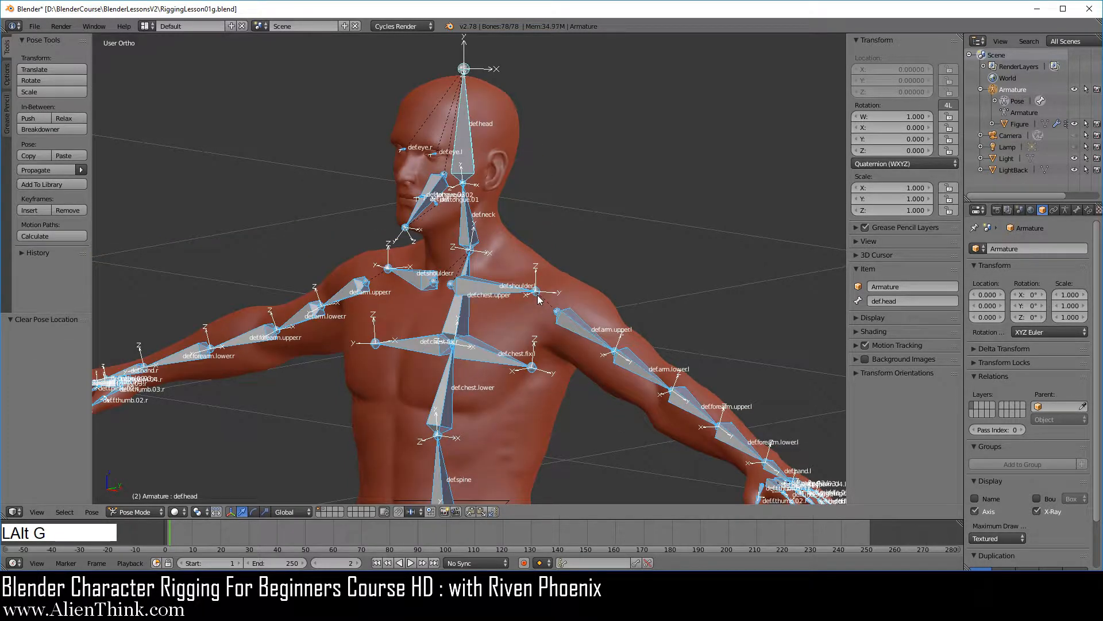
{"action": "key", "text": "a"}
Step: Return the armature to Edit Mode and select the def.head bone
{"action": "scroll", "coordinate": [505, 227], "scroll_direction": "up", "scroll_amount": 4}
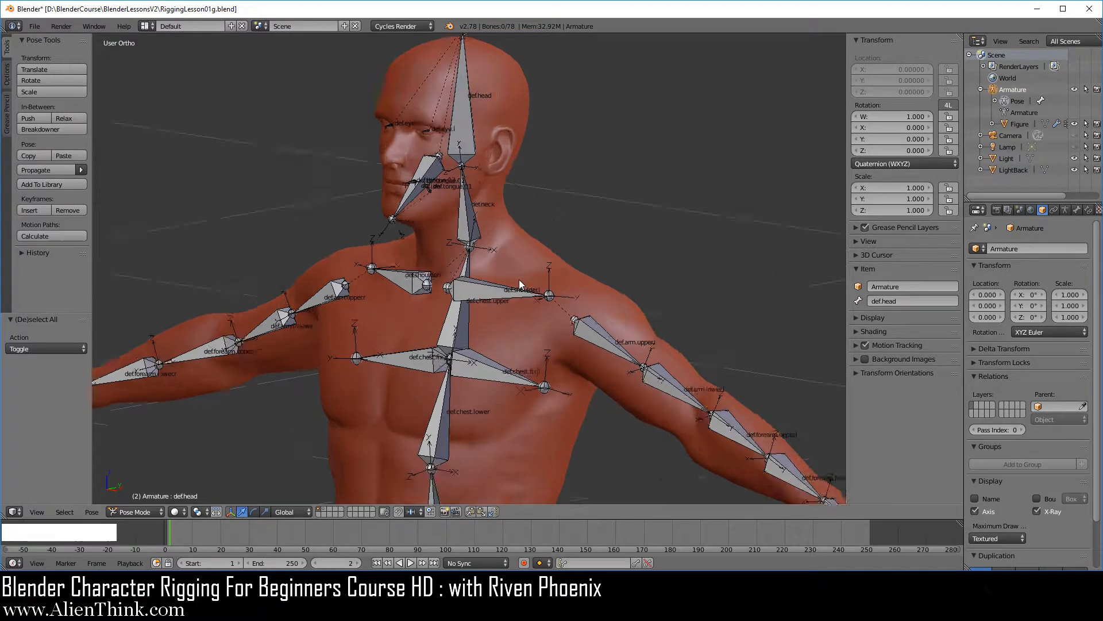
{"action": "middle_click_drag", "start_coordinate": [513, 236], "coordinate": [396, 257], "text": "shift"}
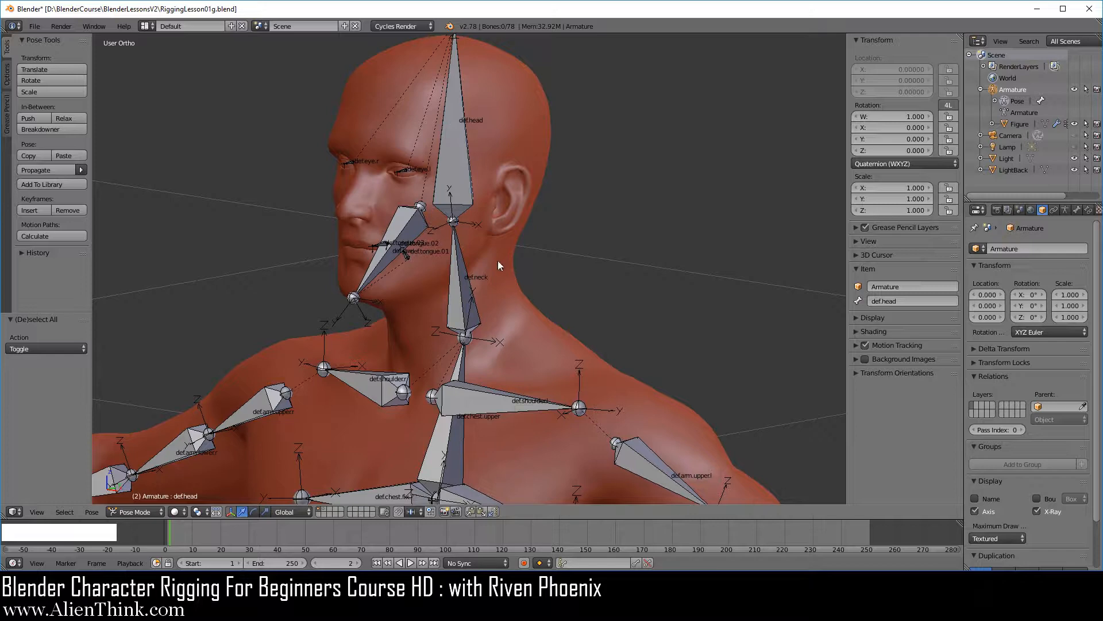
{"action": "scroll", "coordinate": [495, 263], "scroll_direction": "down", "scroll_amount": 2}
{"action": "middle_click_drag", "start_coordinate": [485, 313], "coordinate": [516, 300], "text": "shift"}
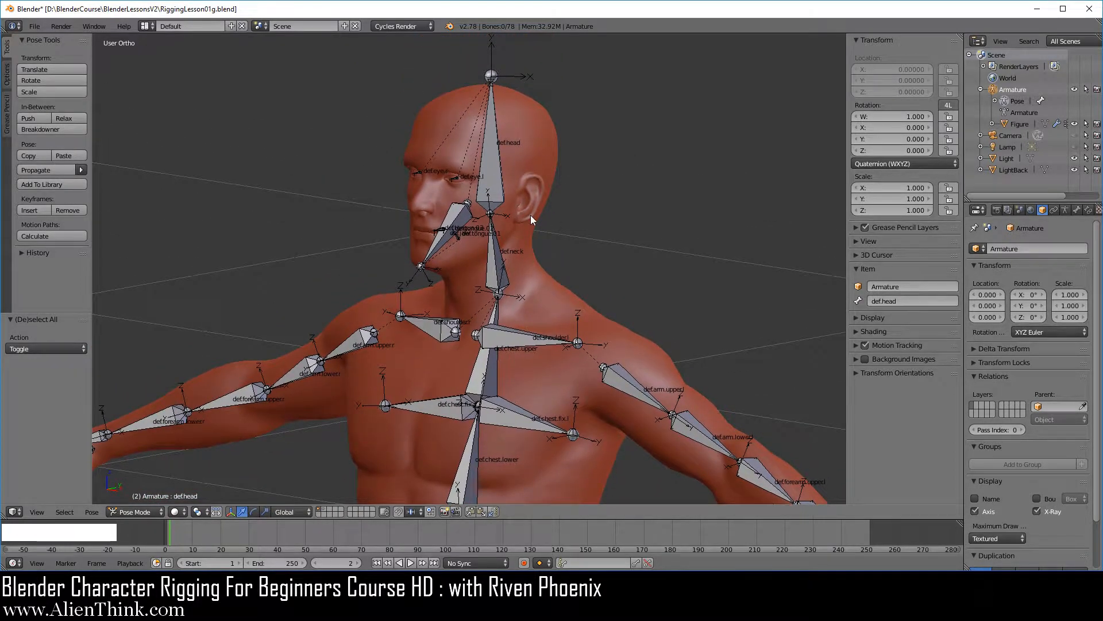
{"action": "scroll", "coordinate": [465, 282], "scroll_direction": "up", "scroll_amount": 2}
{"action": "middle_click_drag", "start_coordinate": [463, 308], "coordinate": [448, 373], "text": "shift"}
{"action": "left_click", "coordinate": [129, 513]}
{"action": "left_click", "coordinate": [132, 485]}
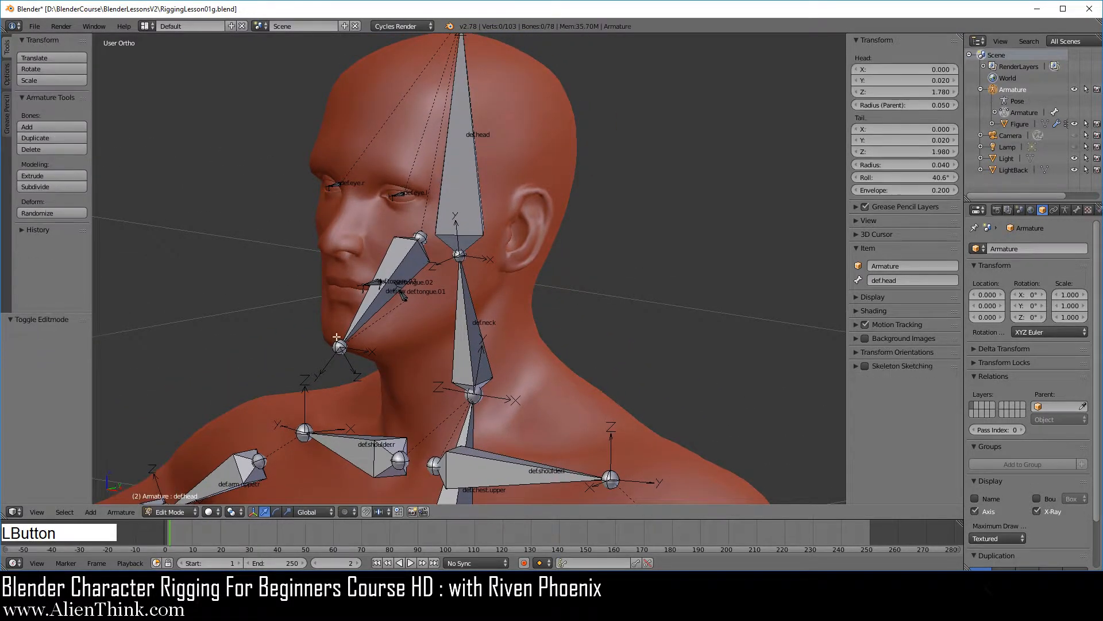
{"action": "right_click", "coordinate": [461, 142]}
{"action": "middle_click_drag", "start_coordinate": [462, 142], "coordinate": [458, 256], "text": "shift"}
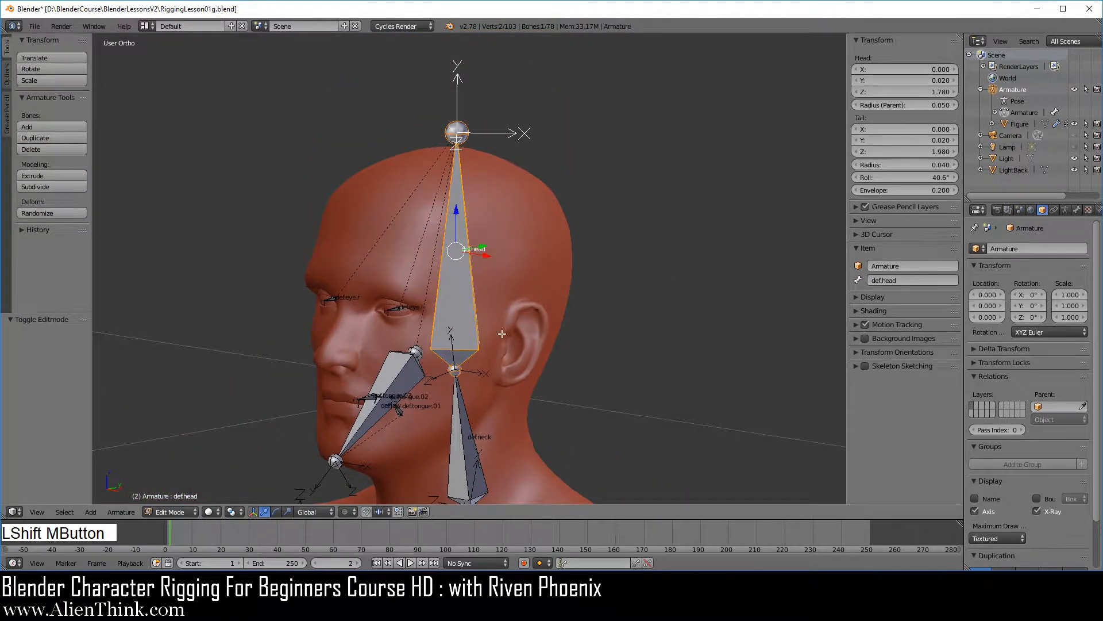
Step: Try different roll angles on the def.head bone and set its roll to 0°
{"action": "left_click_drag", "start_coordinate": [920, 181], "coordinate": [889, 181]}
{"action": "left_click", "coordinate": [931, 180]}
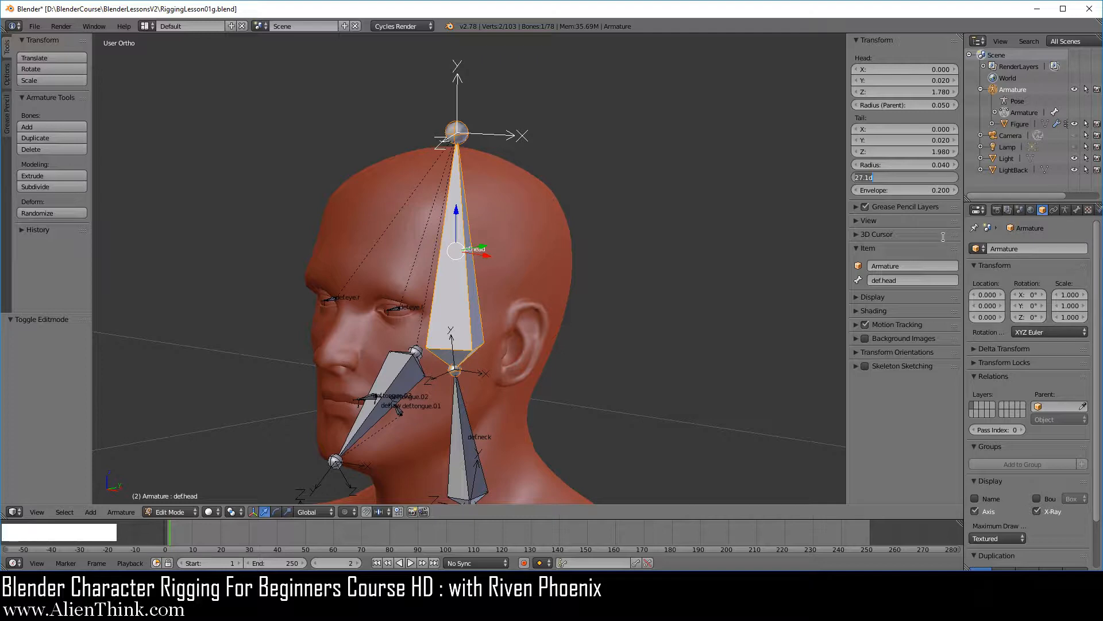
{"action": "type", "text": "0"}
{"action": "key", "text": "Return"}
{"action": "scroll", "coordinate": [523, 287], "scroll_direction": "up", "scroll_amount": 2}
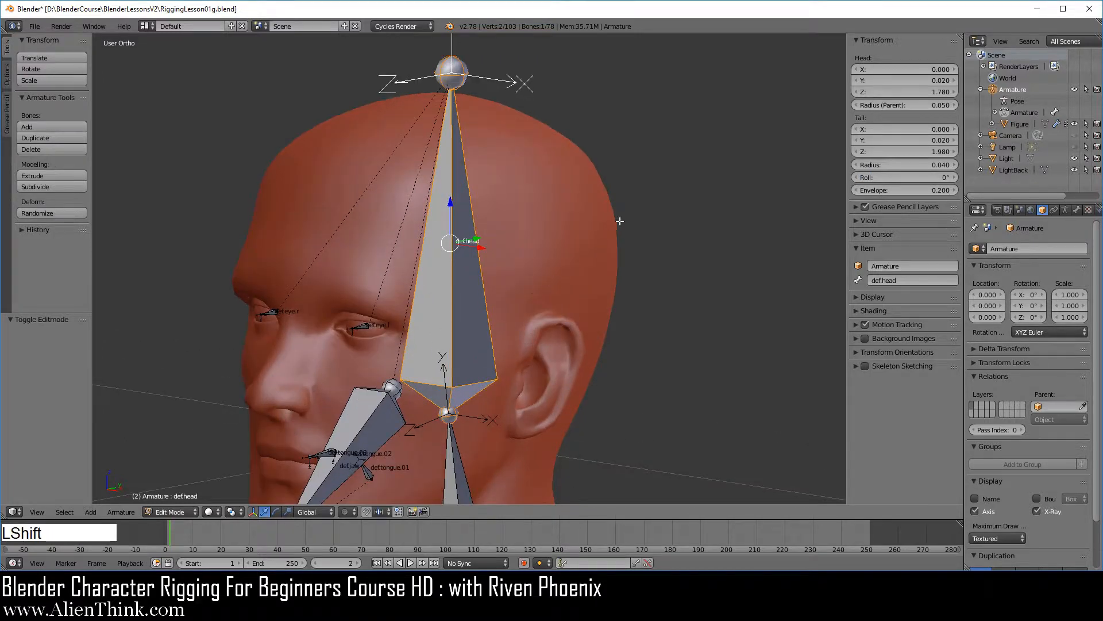
Step: Change the armature's bone display from Octahedral to Stick
{"action": "middle_click_drag", "start_coordinate": [619, 221], "coordinate": [637, 273], "text": "shift"}
{"action": "middle_click_drag", "start_coordinate": [543, 239], "coordinate": [436, 238]}
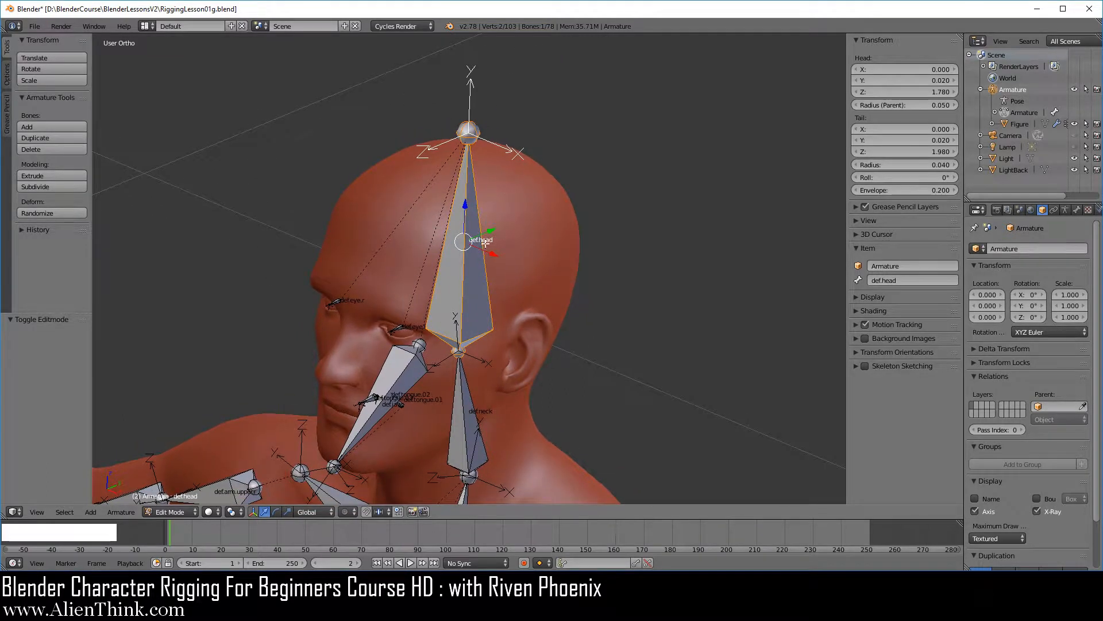
{"action": "left_click", "coordinate": [1065, 210]}
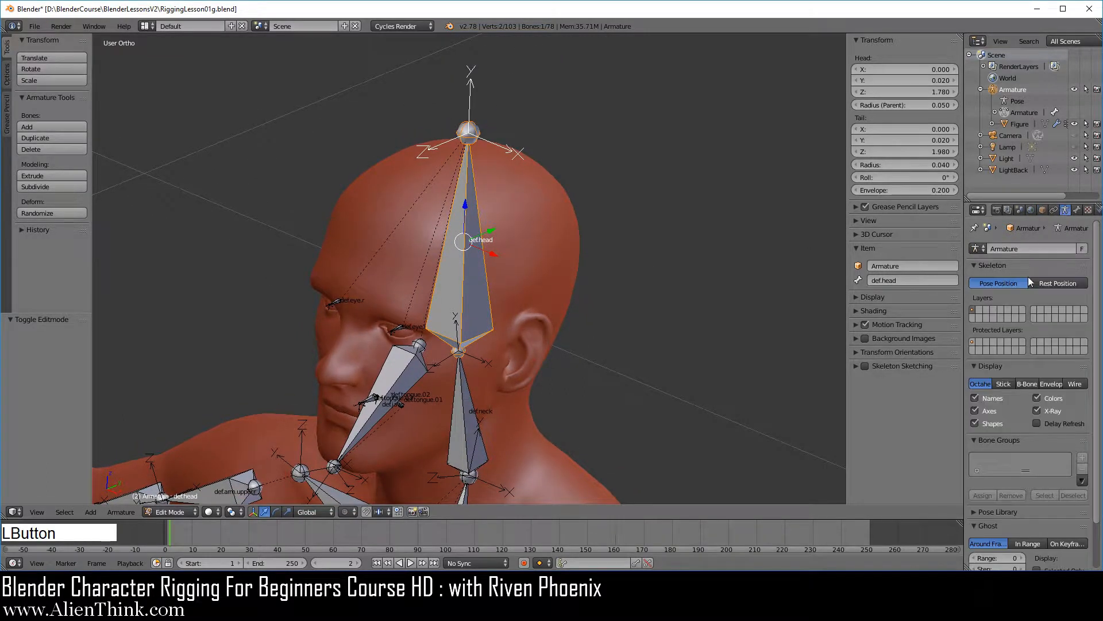
{"action": "left_click", "coordinate": [1004, 384]}
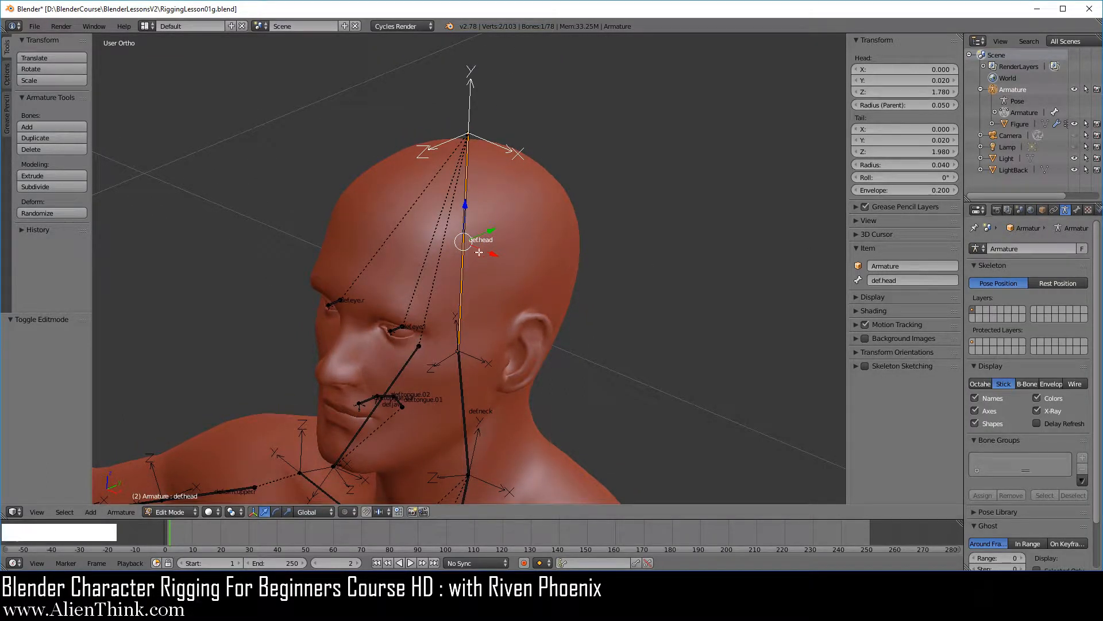
Step: Select the def.head bone, and then only the joint at its upper tip
{"action": "right_click", "coordinate": [464, 214]}
{"action": "right_click", "coordinate": [468, 132]}
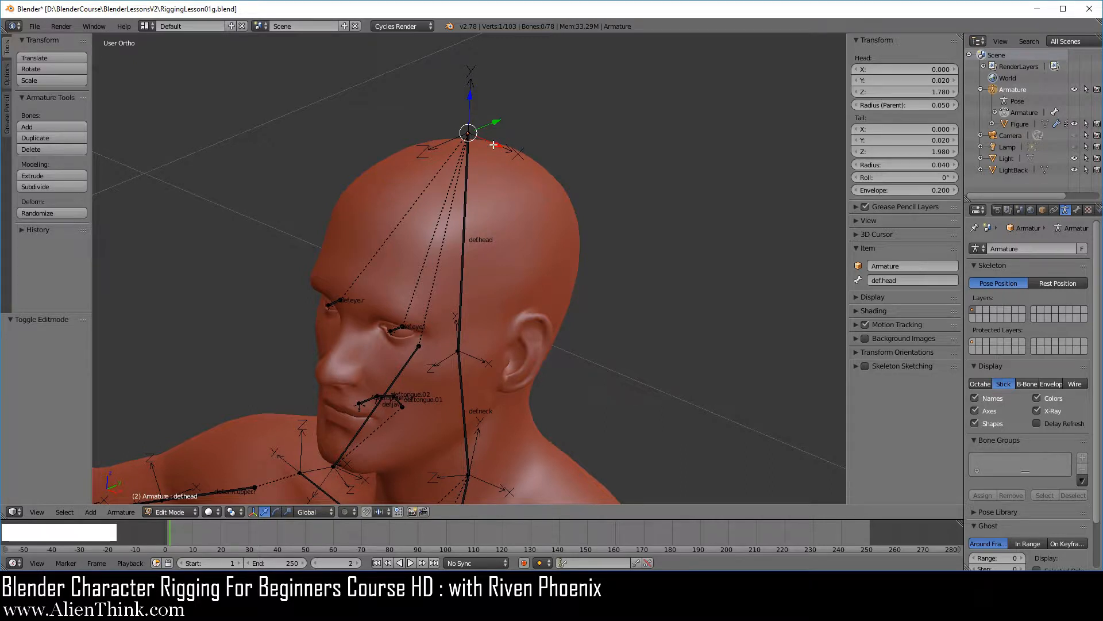
{"action": "middle_click_drag", "start_coordinate": [464, 240], "coordinate": [458, 243]}
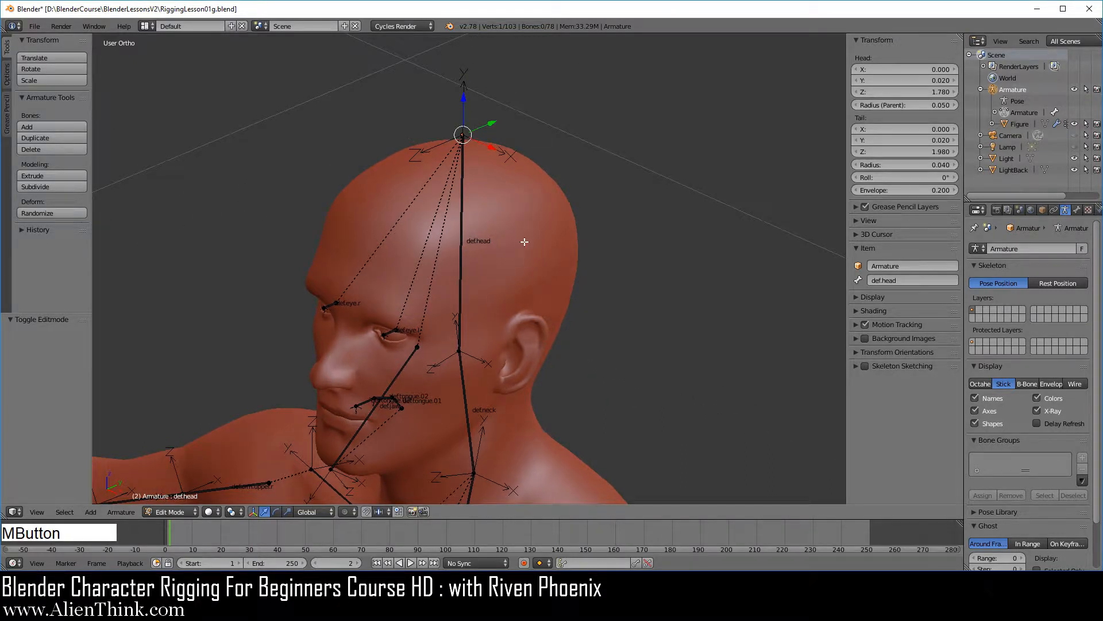
{"action": "middle_click_drag", "start_coordinate": [524, 241], "coordinate": [477, 131]}
{"action": "scroll", "coordinate": [521, 246], "scroll_direction": "up", "scroll_amount": 2}
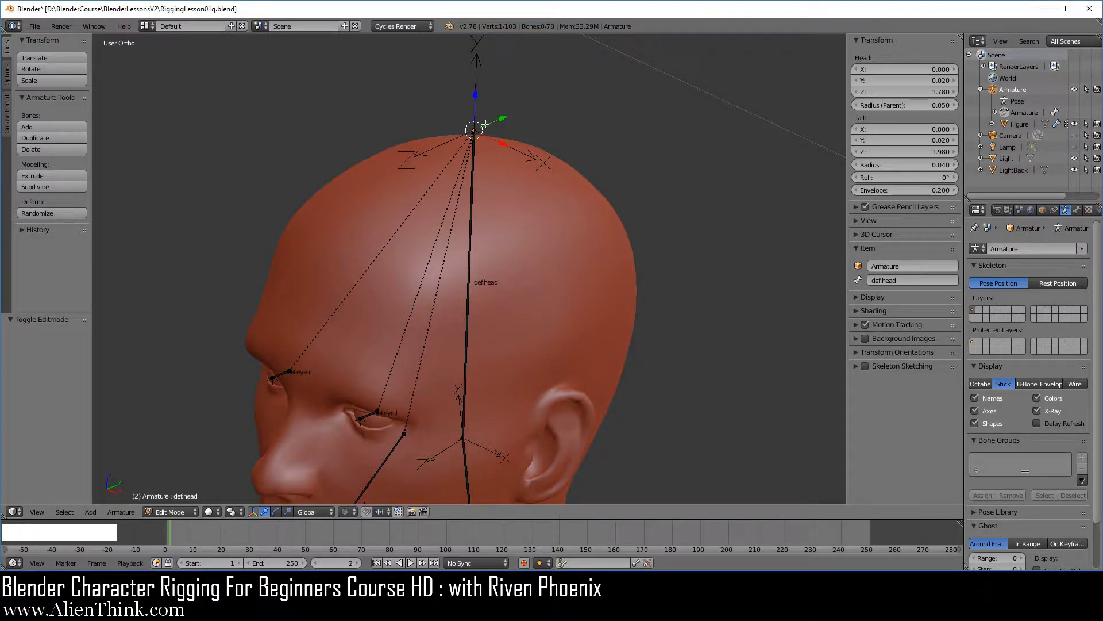
Step: Try the Normal and Local transform orientations on the selected tip of the def.head bone
{"action": "left_click", "coordinate": [312, 508]}
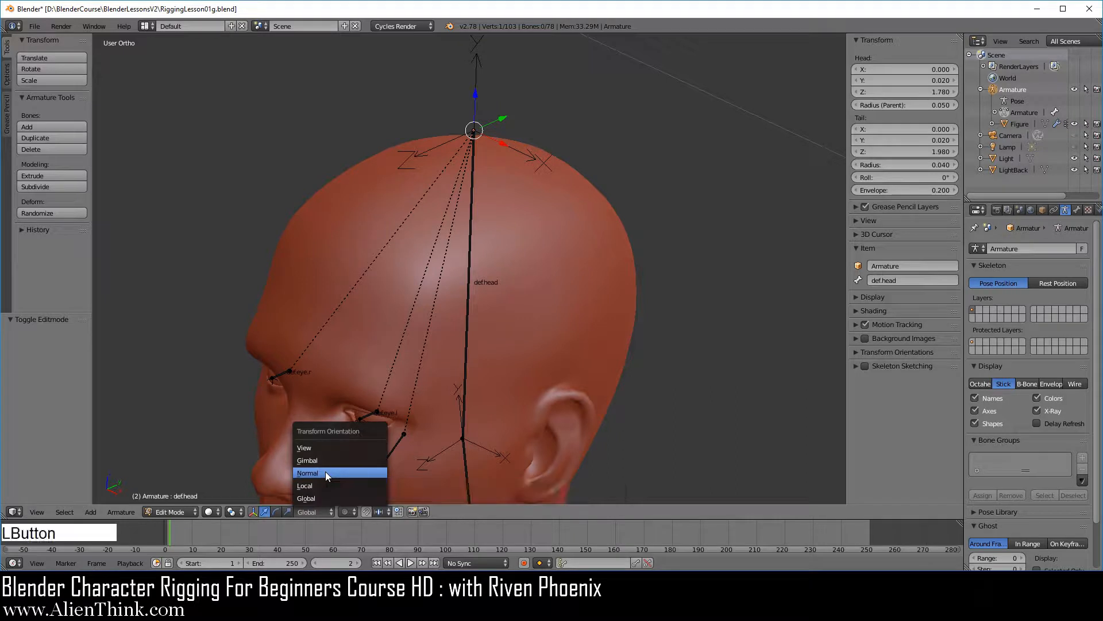
{"action": "left_click", "coordinate": [326, 474]}
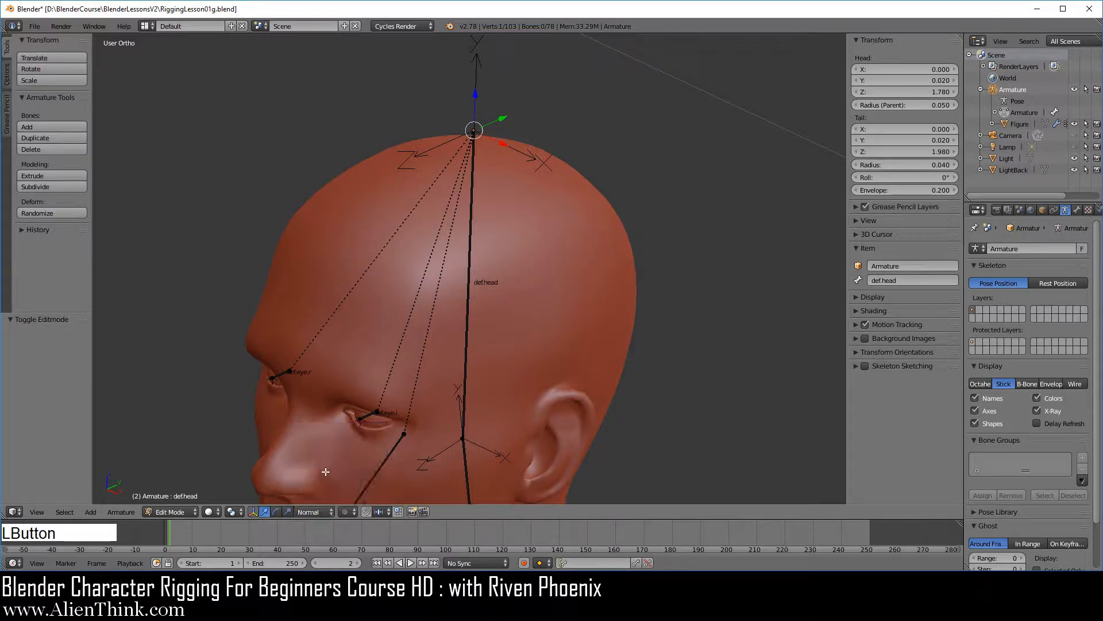
{"action": "left_click", "coordinate": [313, 513]}
{"action": "left_click", "coordinate": [319, 485]}
Step: Select the whole def.head bone and set the transform orientation to Normal
{"action": "right_click", "coordinate": [466, 271]}
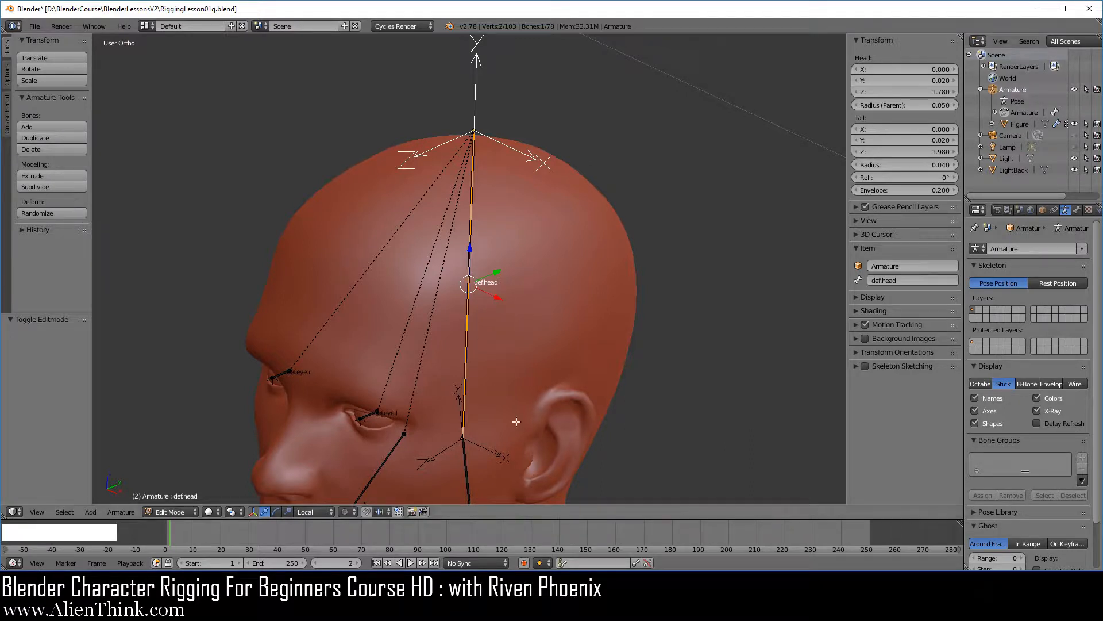
{"action": "left_click", "coordinate": [304, 512]}
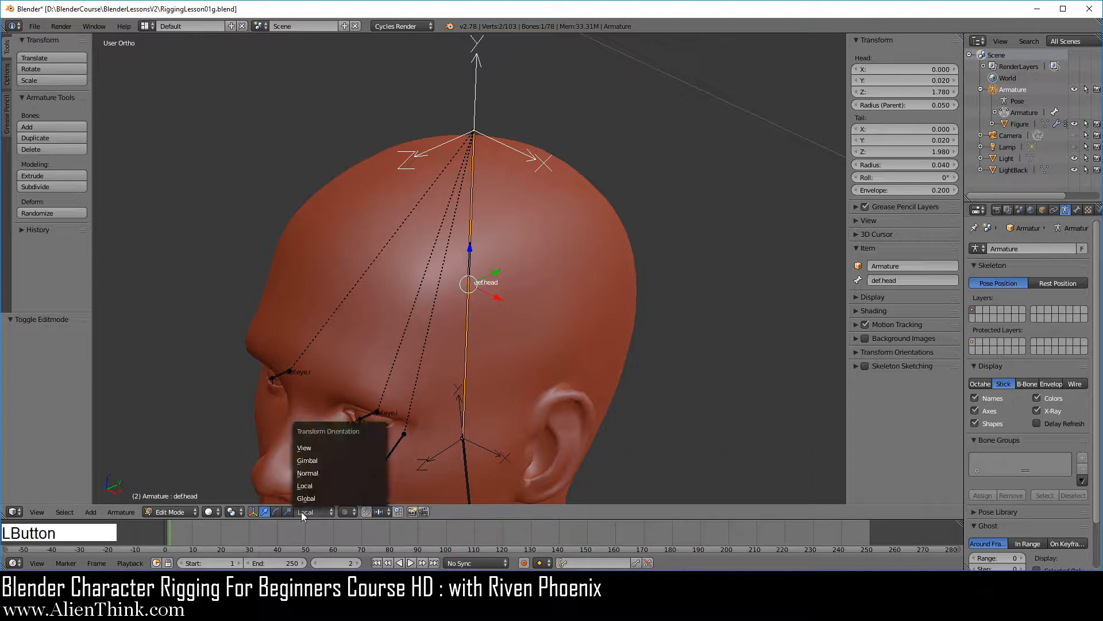
{"action": "left_click", "coordinate": [320, 468]}
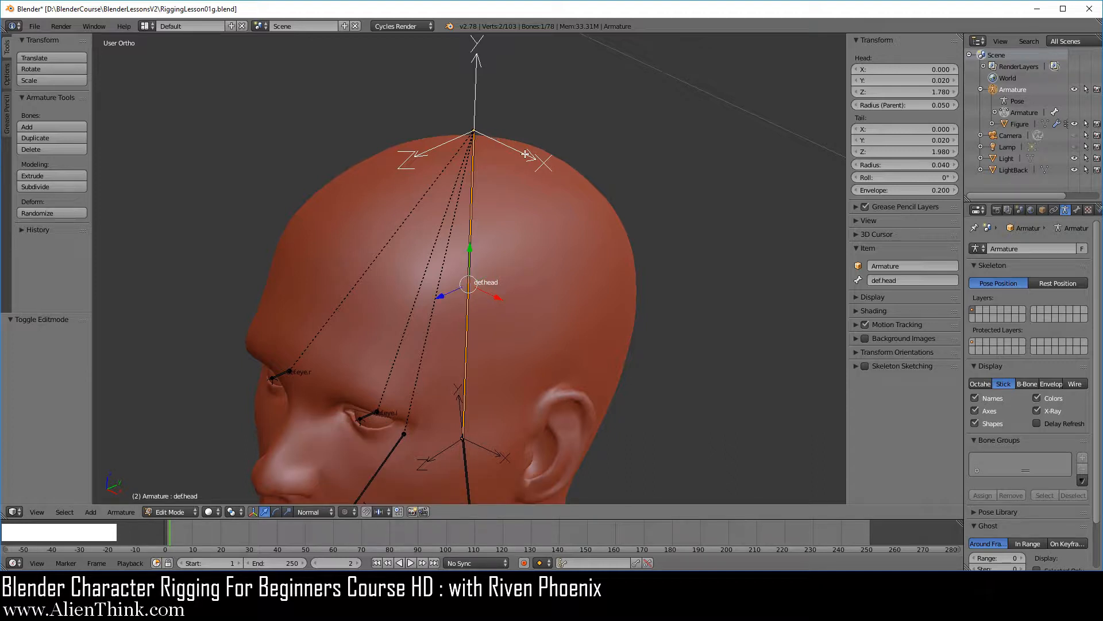
Step: Select the def.head bone's tip and try rotating it around the normal X axis
{"action": "right_click", "coordinate": [477, 130]}
{"action": "middle_click_drag", "start_coordinate": [562, 263], "coordinate": [569, 252]}
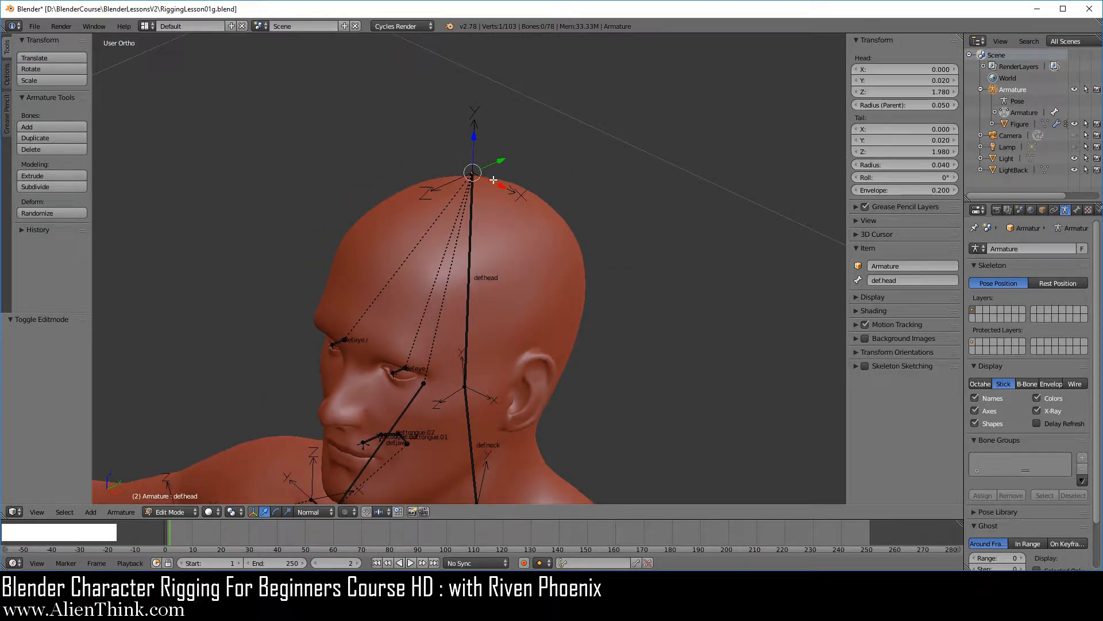
{"action": "key", "text": "r"}
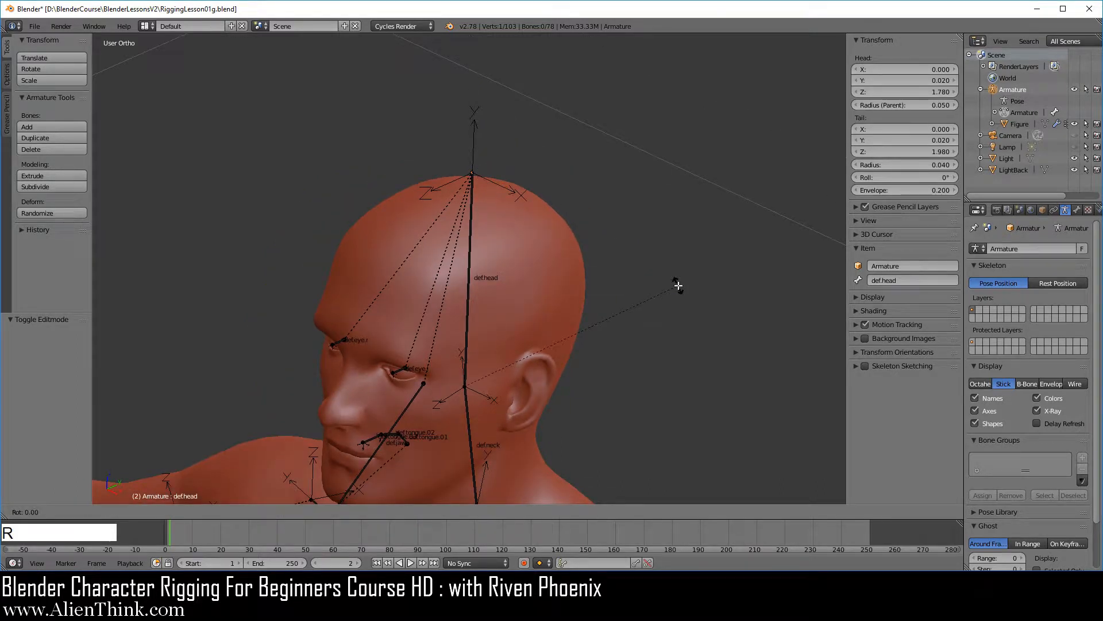
{"action": "key", "text": "x"}
{"action": "key", "text": "x"}
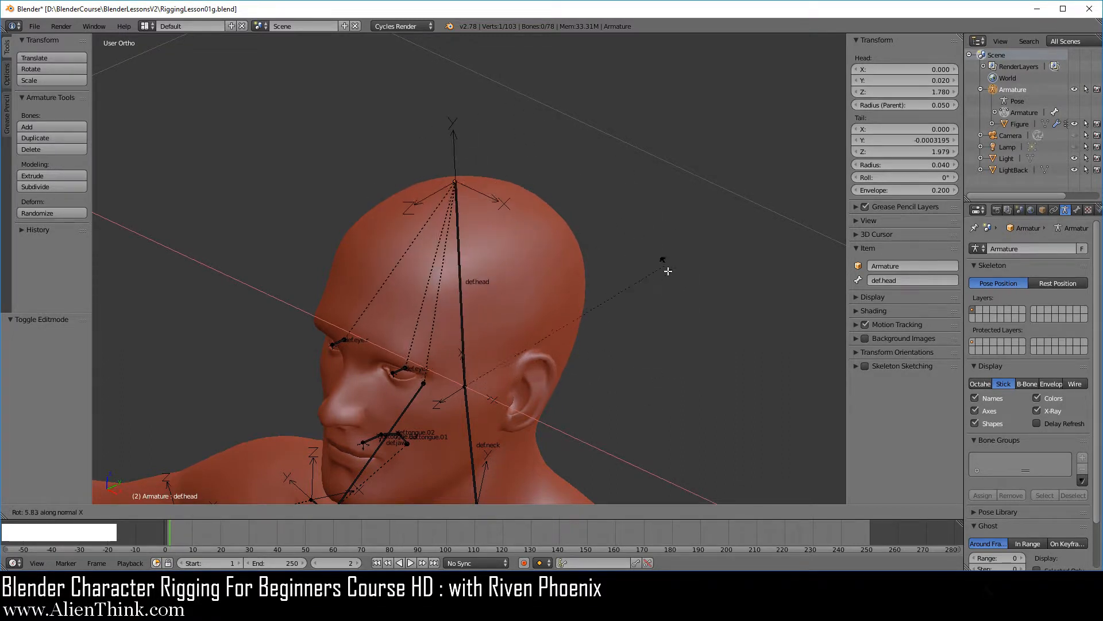
{"action": "right_click", "coordinate": [673, 290]}
Step: Try rotating the def.head tip around the normal Z axis, and try a second Z-constrained rotation
{"action": "key", "text": "r"}
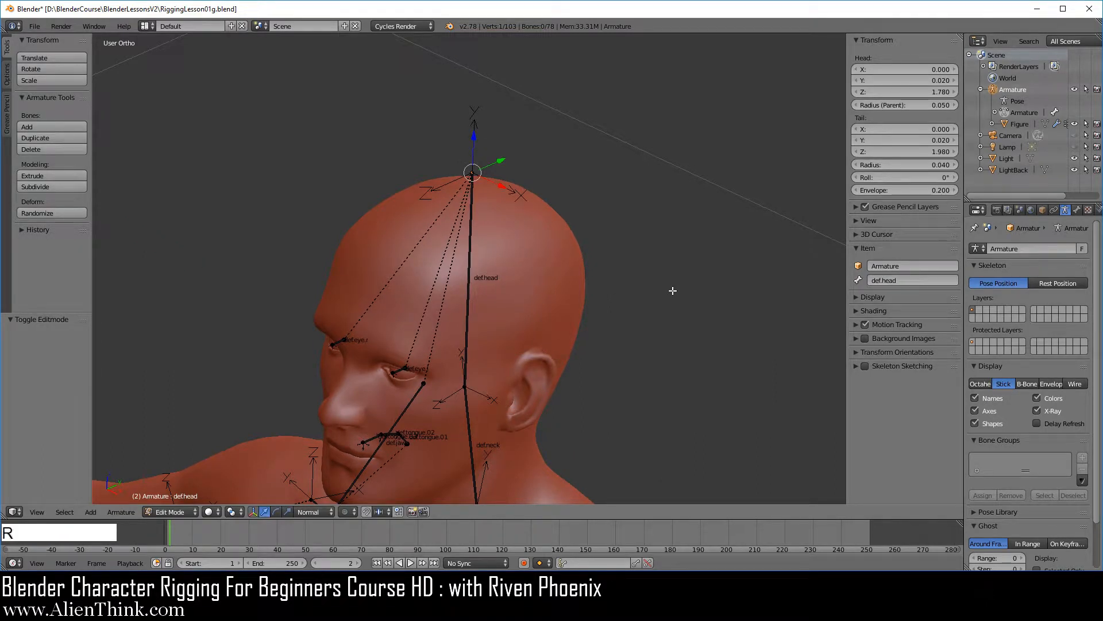
{"action": "key", "text": "z"}
{"action": "key", "text": "z"}
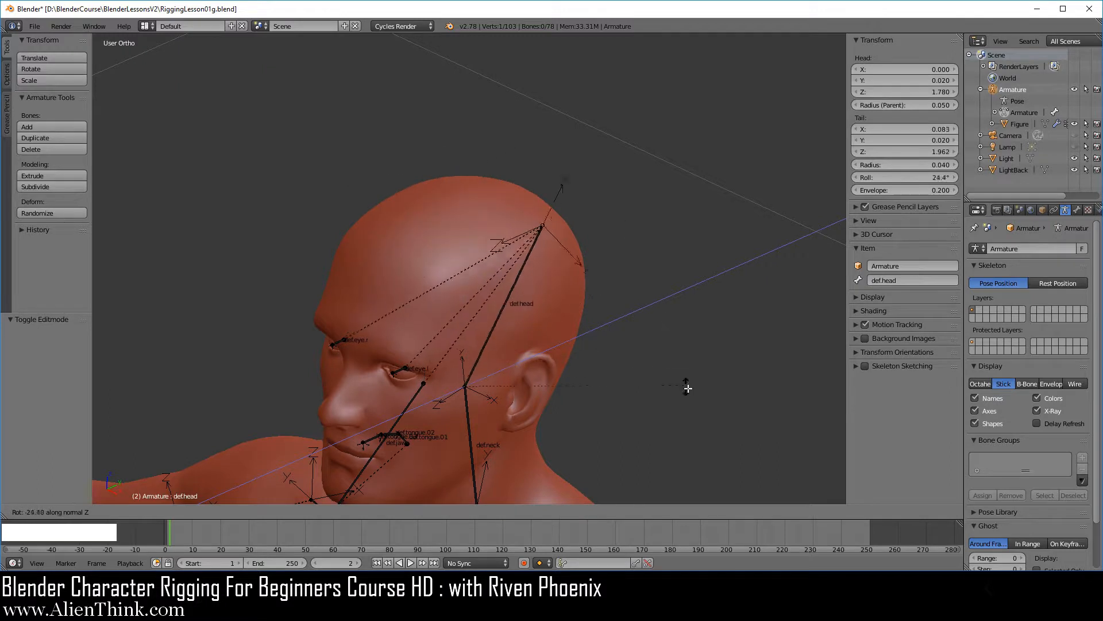
{"action": "right_click", "coordinate": [608, 241]}
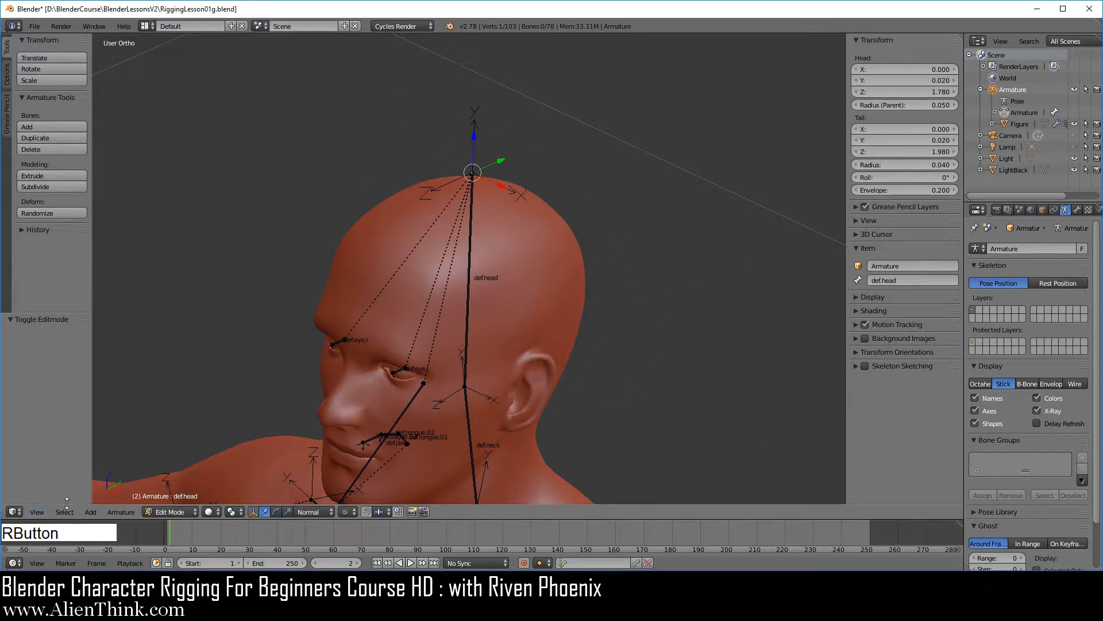
{"action": "key", "text": "r"}
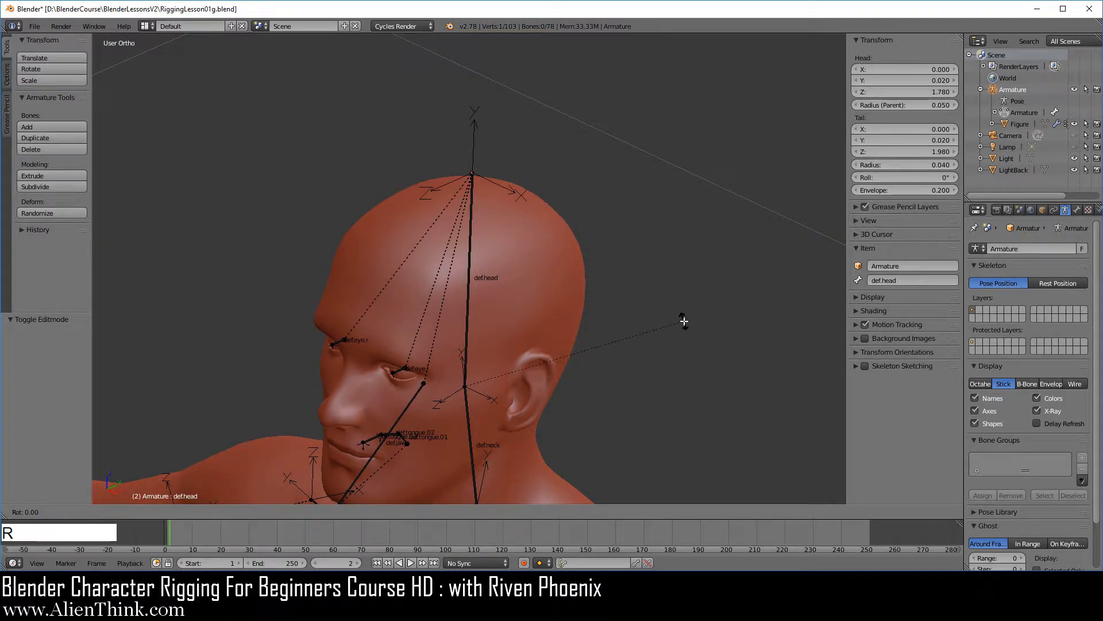
{"action": "key", "text": "z"}
{"action": "right_click", "coordinate": [677, 351]}
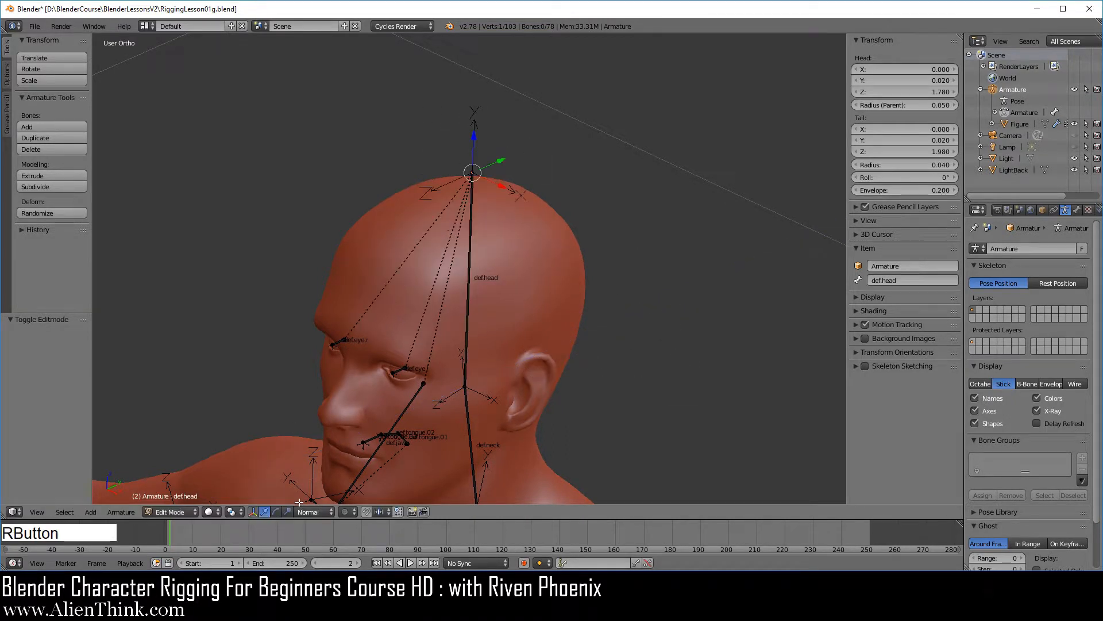
Step: Set the transform orientation to Local and try rotating the def.head tip around the Z axis
{"action": "left_click", "coordinate": [312, 512]}
{"action": "left_click", "coordinate": [323, 484]}
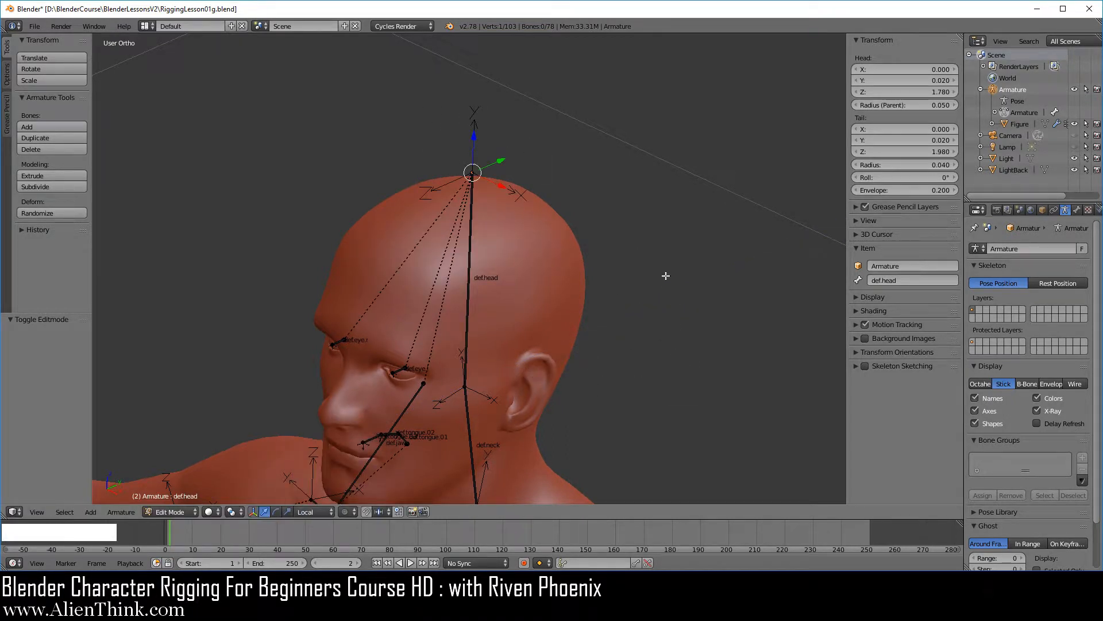
{"action": "key", "text": "r"}
{"action": "key", "text": "z"}
{"action": "key", "text": "z"}
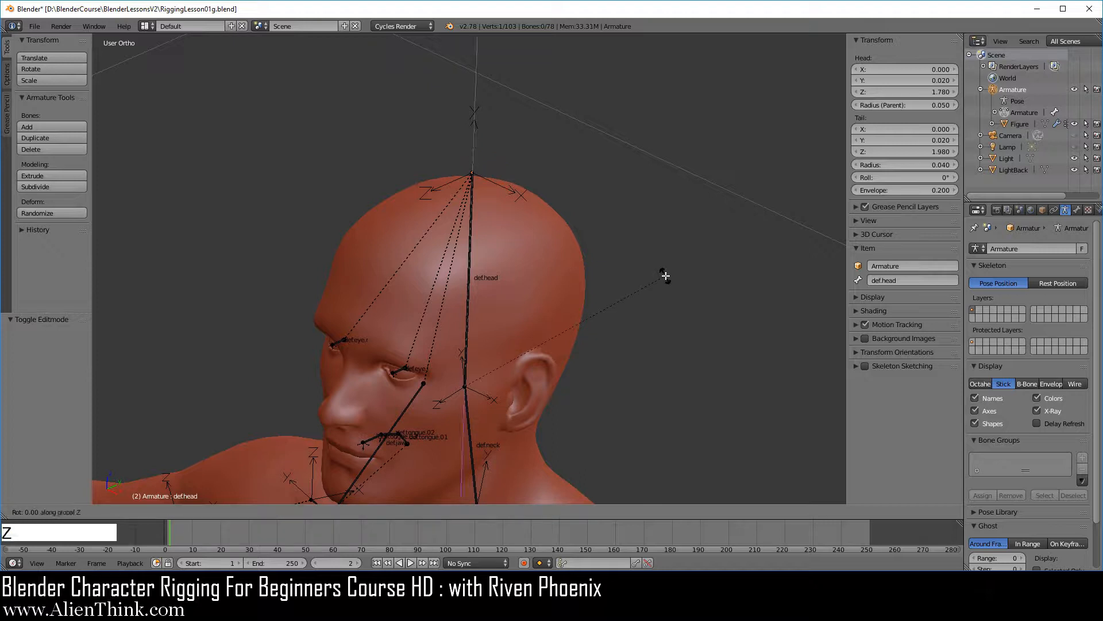
{"action": "right_click", "coordinate": [667, 256]}
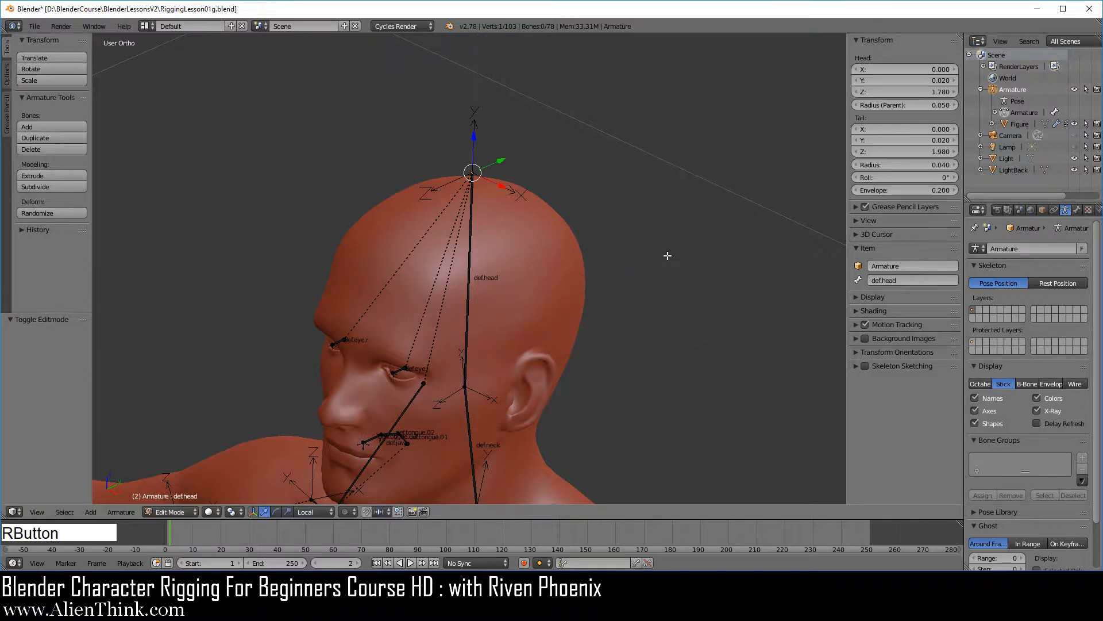
Step: Set the transform orientation back to Normal and try rotating the def.head tip around the normal Y axis
{"action": "left_click", "coordinate": [313, 510]}
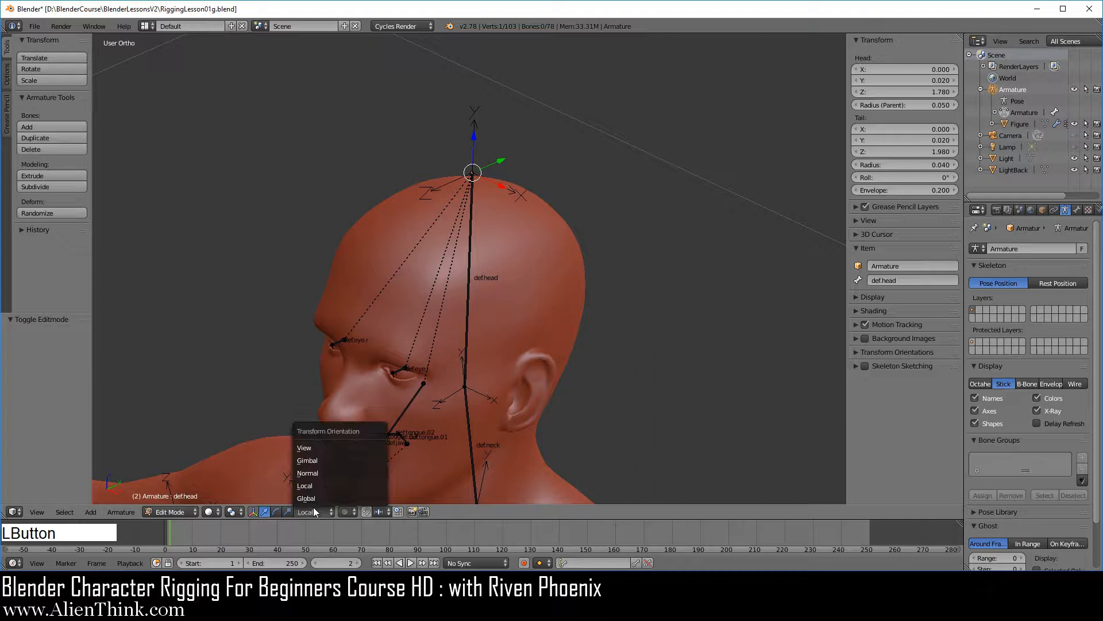
{"action": "left_click", "coordinate": [316, 472]}
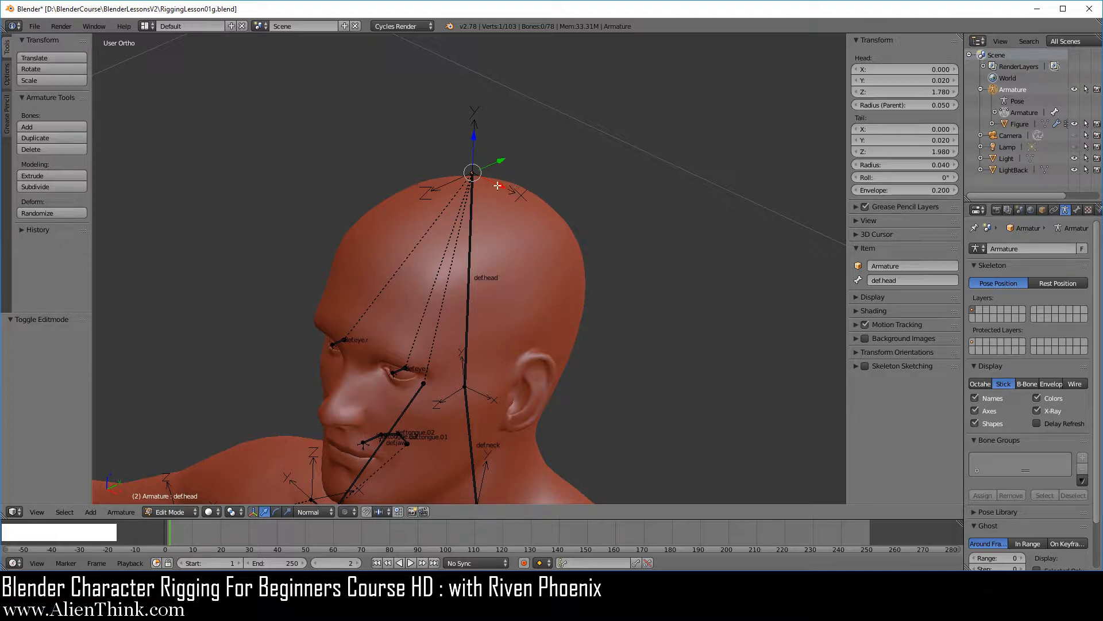
{"action": "key", "text": "r"}
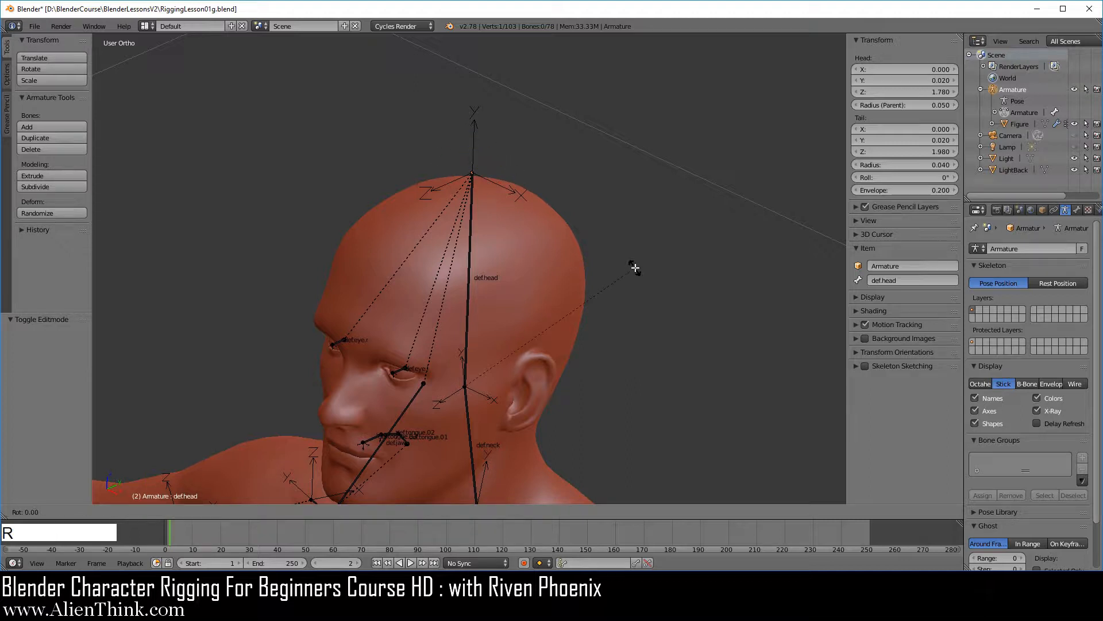
{"action": "key", "text": "y"}
{"action": "key", "text": "y"}
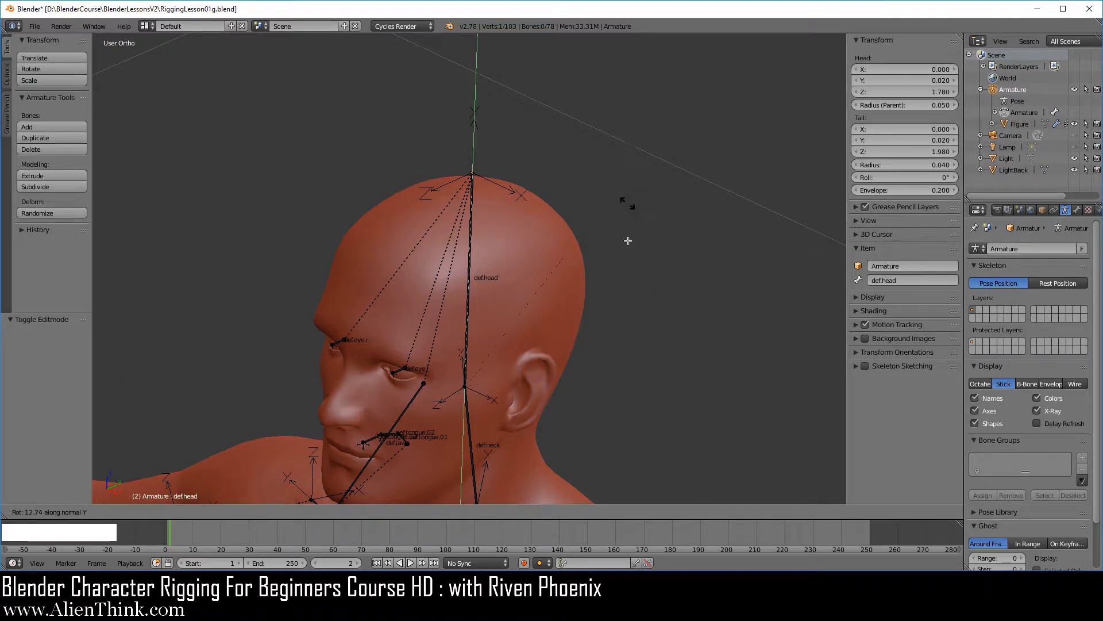
{"action": "right_click", "coordinate": [597, 235]}
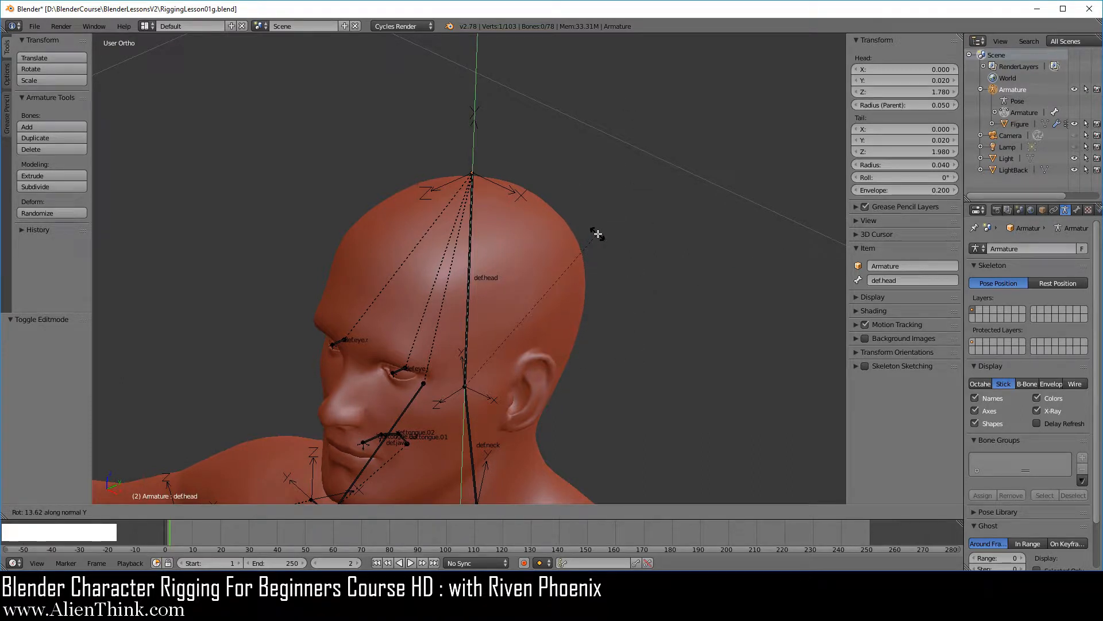
Step: Select the whole def.head bone and try rotating it around the normal Y axis
{"action": "right_click", "coordinate": [470, 248]}
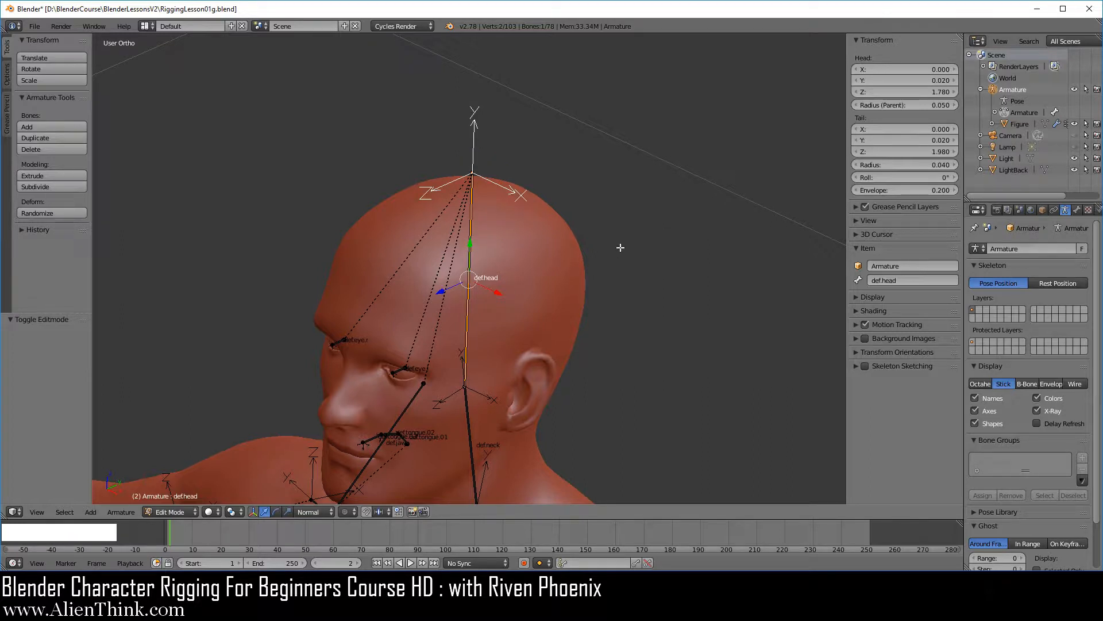
{"action": "key", "text": "r"}
{"action": "key", "text": "y"}
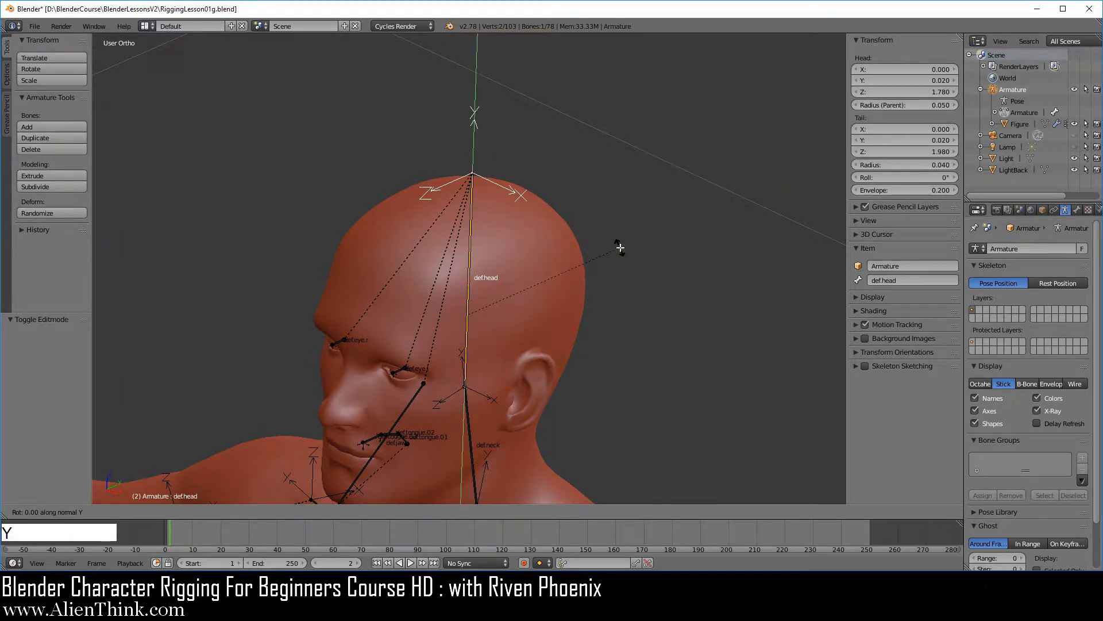
{"action": "right_click", "coordinate": [585, 233]}
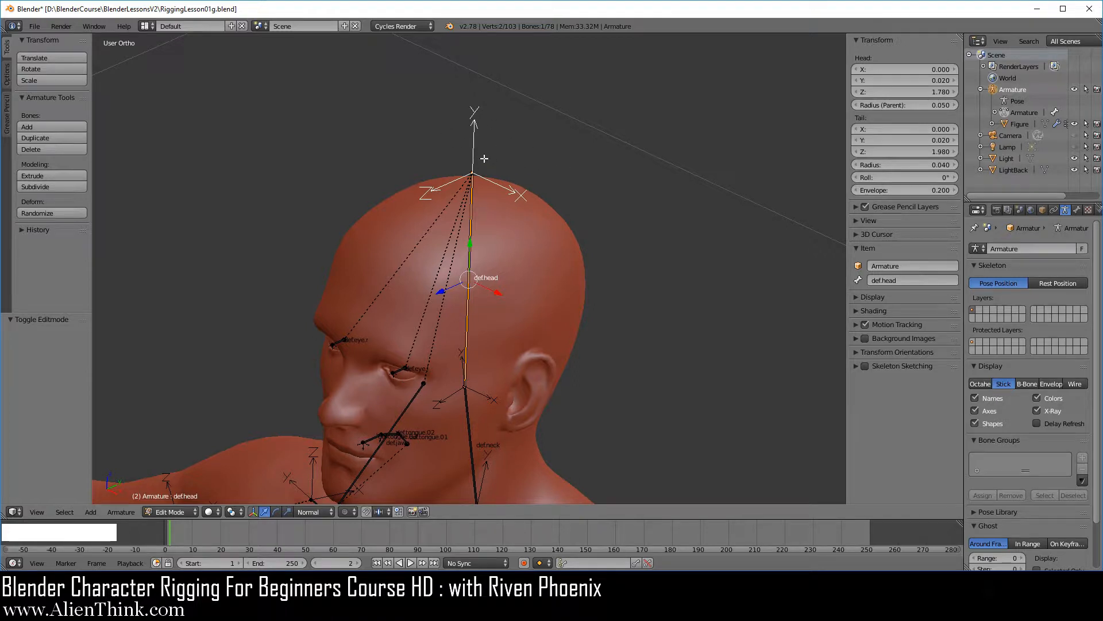
Step: Try a 4.5° roll on the def.head bone and reset its roll to 0°
{"action": "mouse_move", "coordinate": [902, 177]}
{"action": "left_mouse_down"}
{"action": "mouse_move", "coordinate": [928, 177]}
{"action": "mouse_move", "coordinate": [907, 177]}
{"action": "left_mouse_up"}
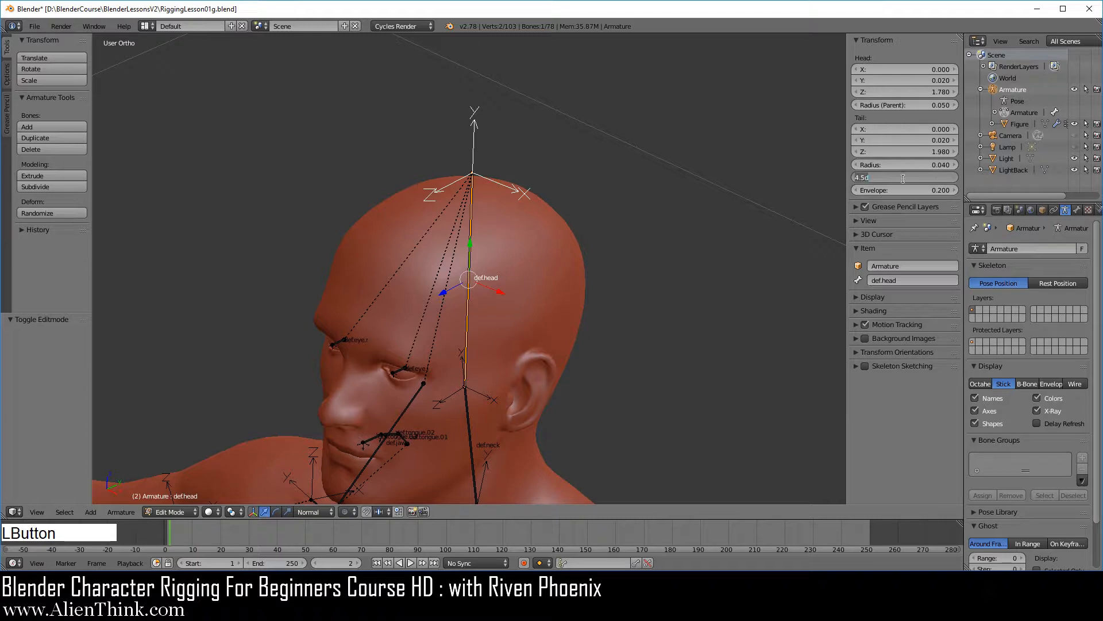
{"action": "type", "text": "0"}
{"action": "key", "text": "Return"}
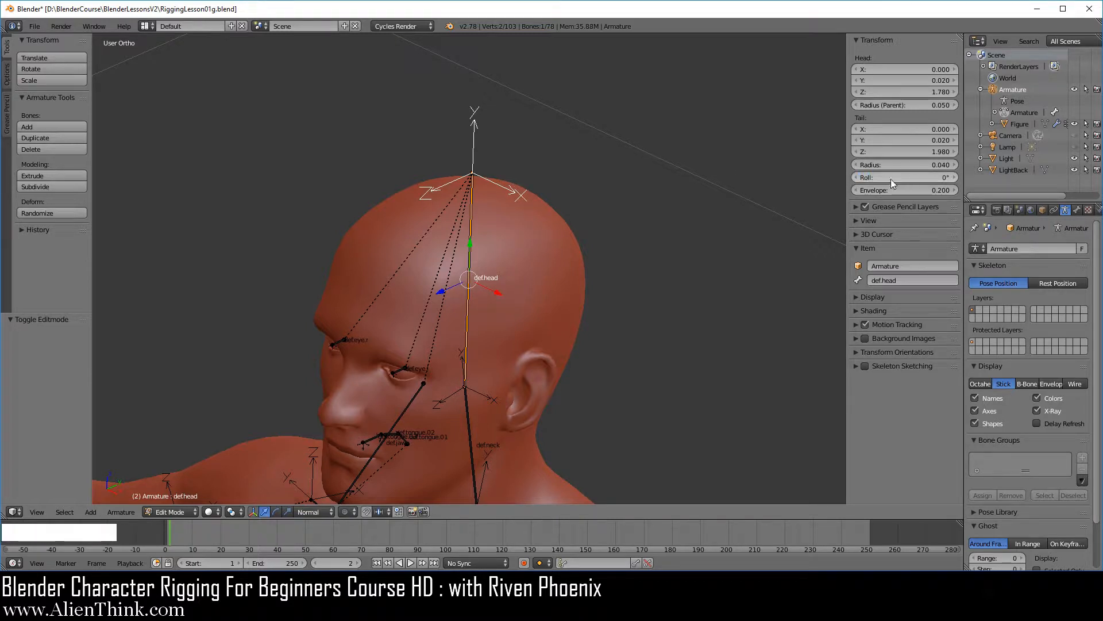
Step: Switch the armature to Pose Mode and set its bone display to Octahedral
{"action": "left_click", "coordinate": [171, 512]}
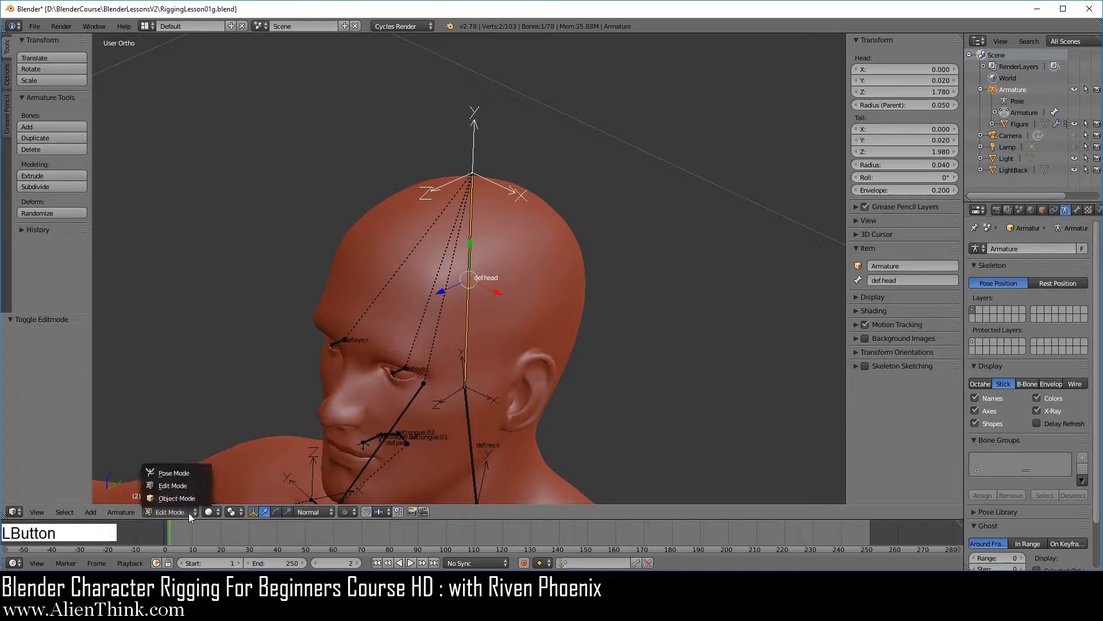
{"action": "left_click", "coordinate": [187, 472]}
{"action": "scroll", "coordinate": [468, 296], "scroll_direction": "down", "scroll_amount": 2}
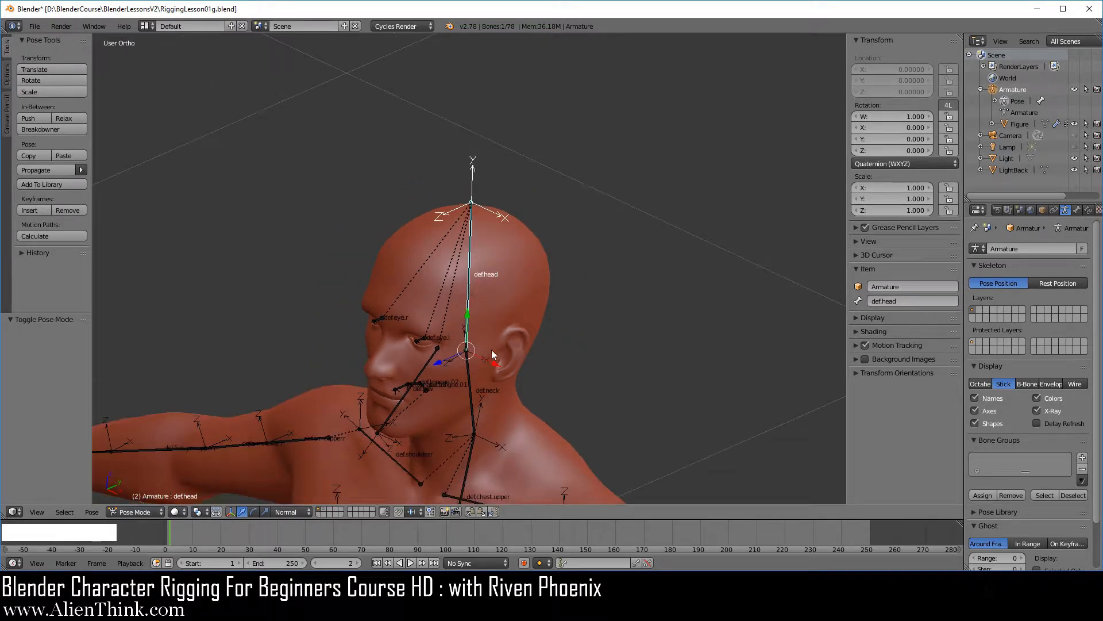
{"action": "left_click", "coordinate": [979, 383]}
{"action": "scroll", "coordinate": [403, 333], "scroll_direction": "up", "scroll_amount": 4}
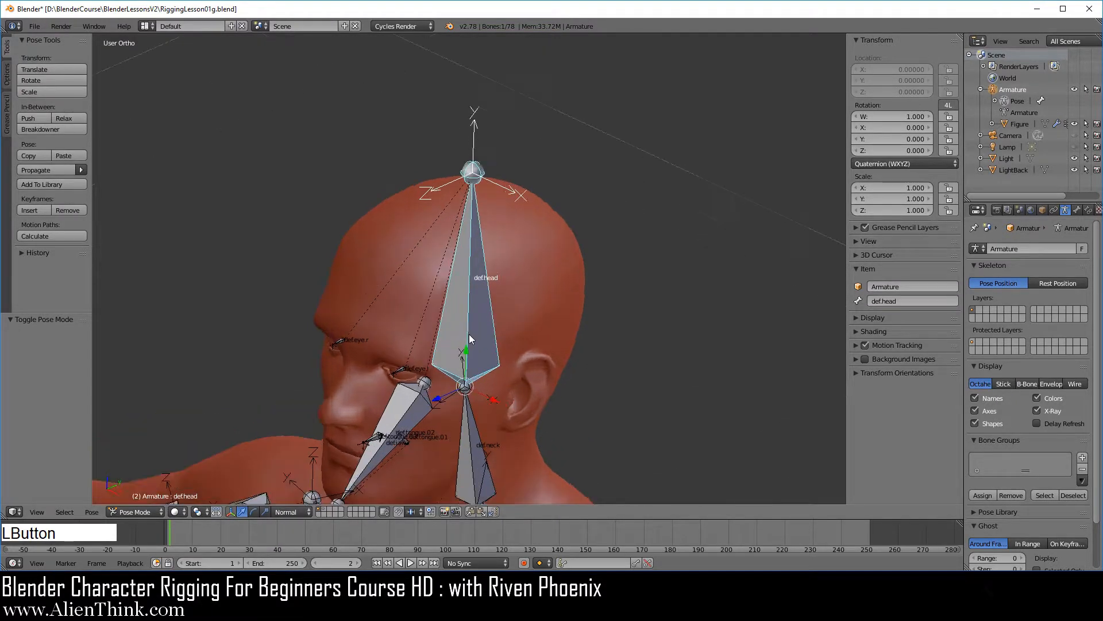
{"action": "middle_click_drag", "start_coordinate": [402, 334], "coordinate": [424, 295], "text": "shift"}
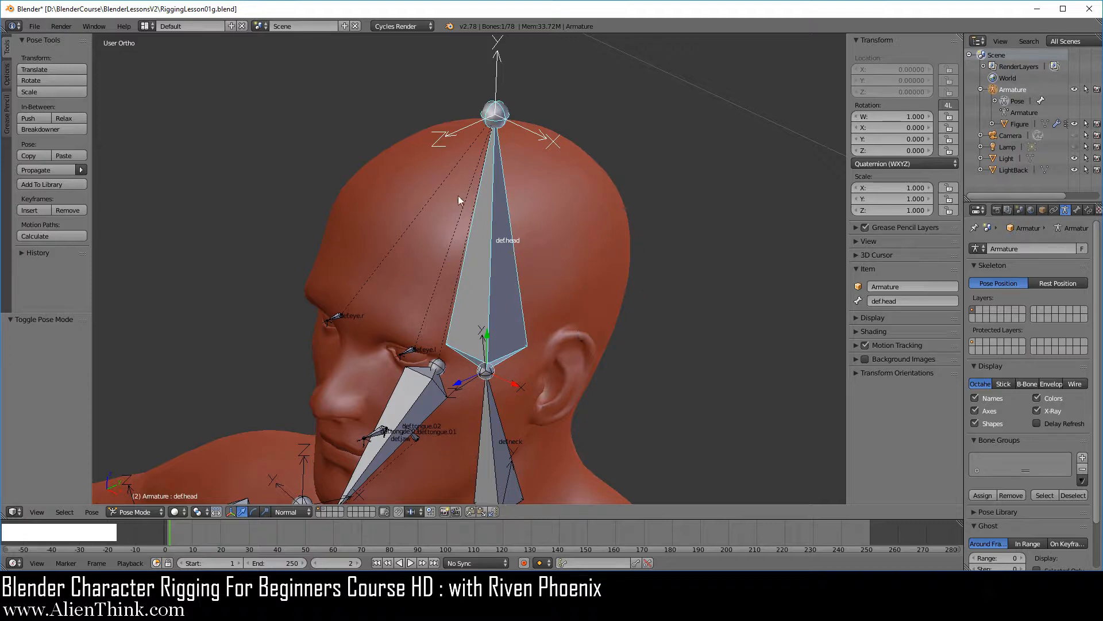
Step: Try rotating the def.head bone around its normal X axis
{"action": "scroll", "coordinate": [487, 314], "scroll_direction": "down", "scroll_amount": 2}
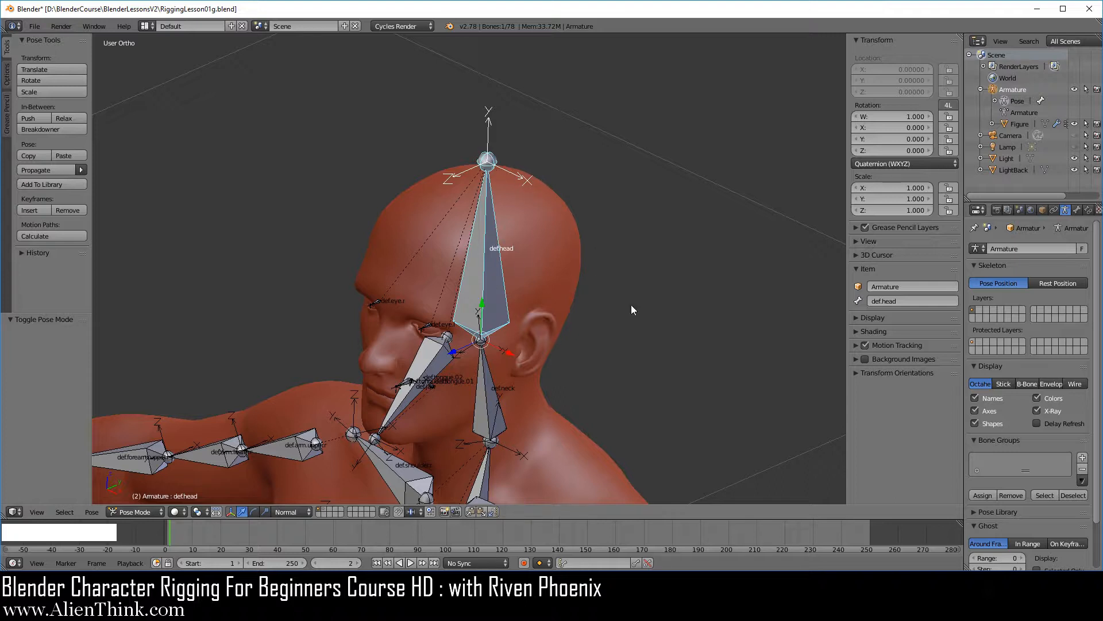
{"action": "key", "text": "r"}
{"action": "key", "text": "x"}
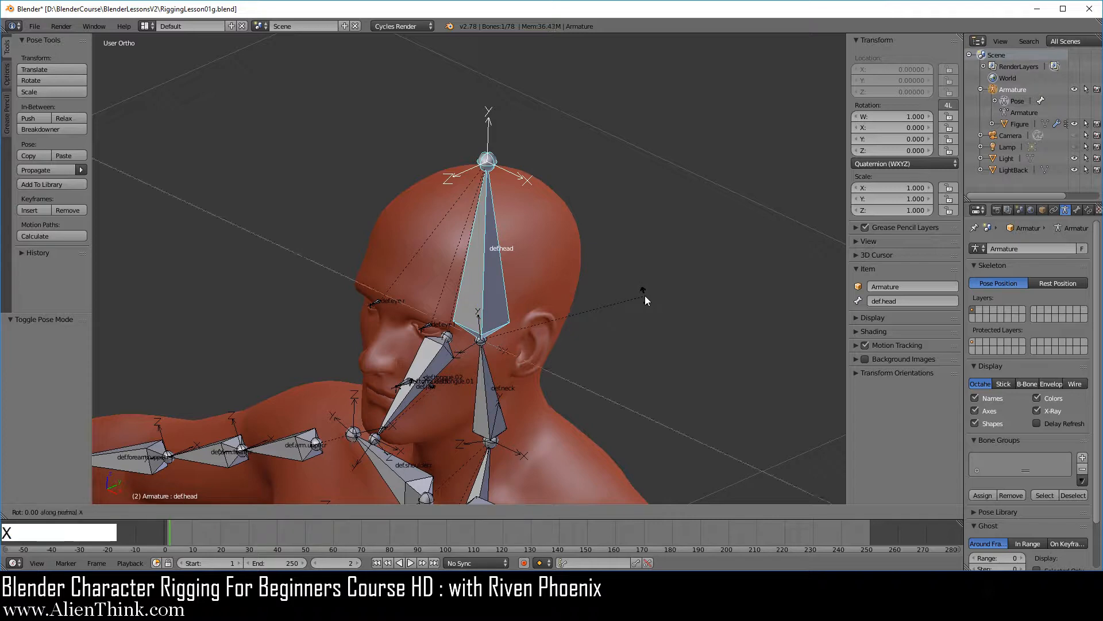
{"action": "right_click", "coordinate": [622, 276]}
Step: Select the def.jaw bone and try rotating it around its normal X axis
{"action": "middle_click_drag", "start_coordinate": [570, 368], "coordinate": [540, 327], "text": "shift"}
{"action": "scroll", "coordinate": [540, 328], "scroll_direction": "up", "scroll_amount": 3}
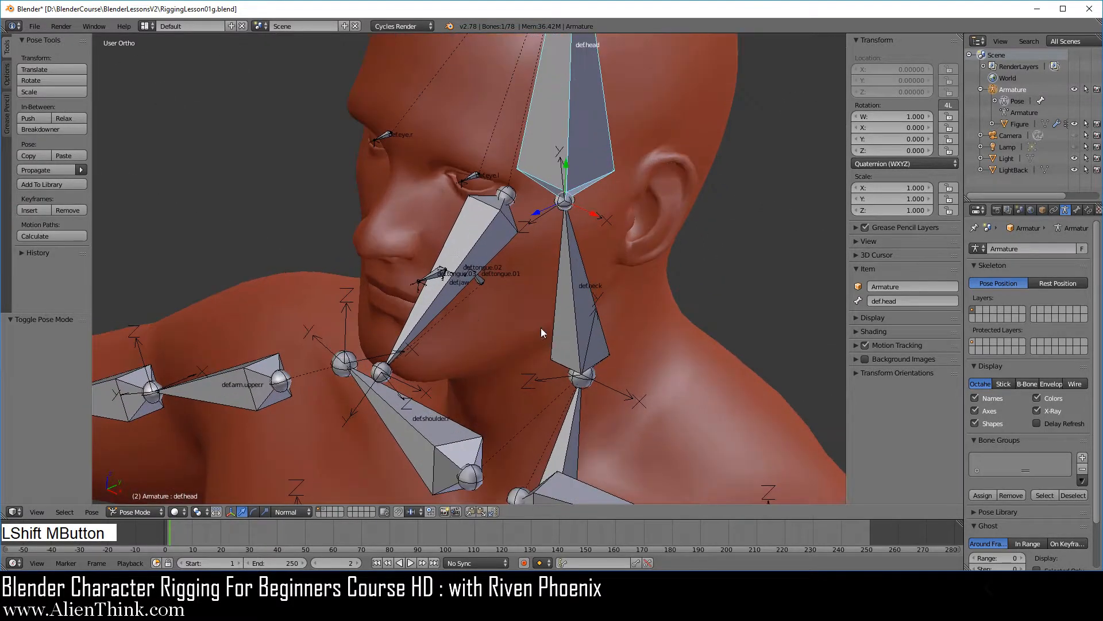
{"action": "right_click", "coordinate": [475, 256]}
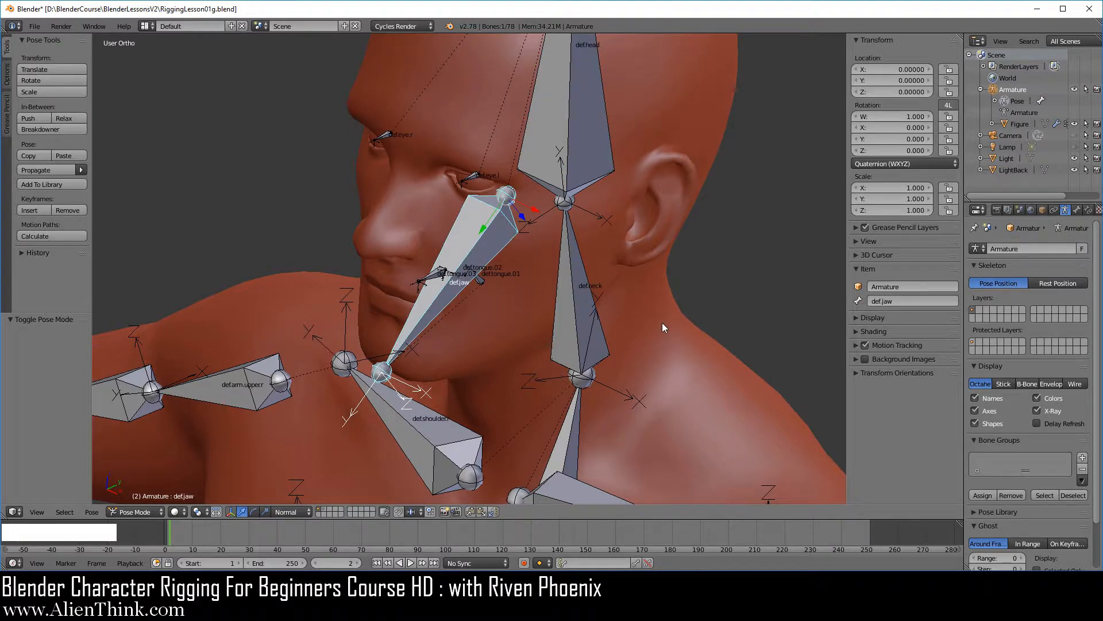
{"action": "key", "text": "r"}
{"action": "key", "text": "x"}
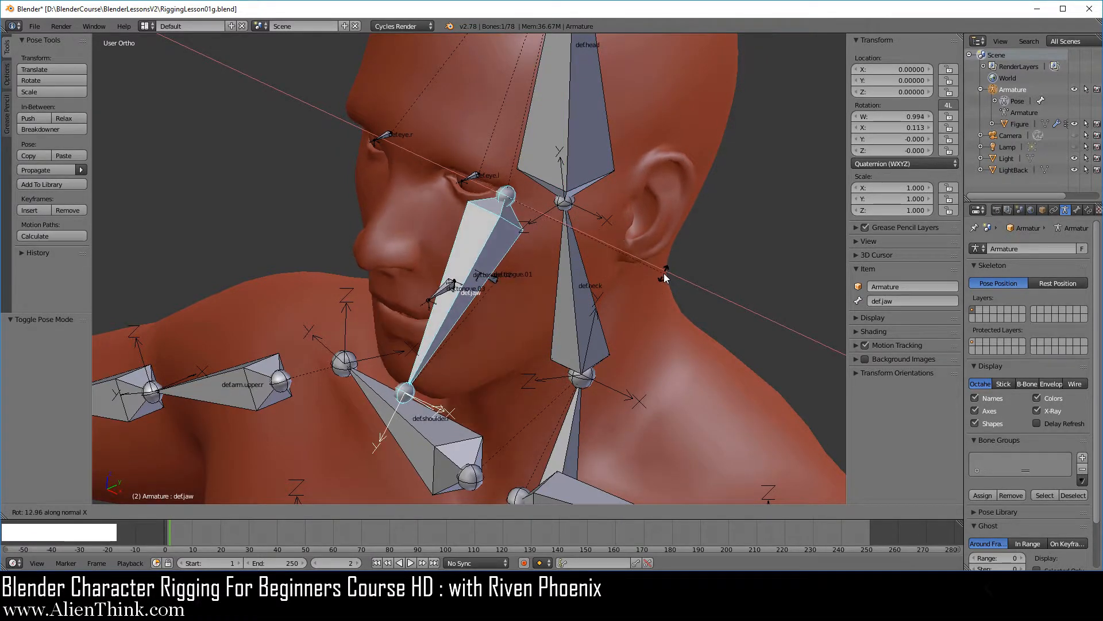
{"action": "right_click", "coordinate": [512, 277]}
Step: Select the def.tongue.03 bone and try rotating it around its normal X axis
{"action": "right_click", "coordinate": [442, 277]}
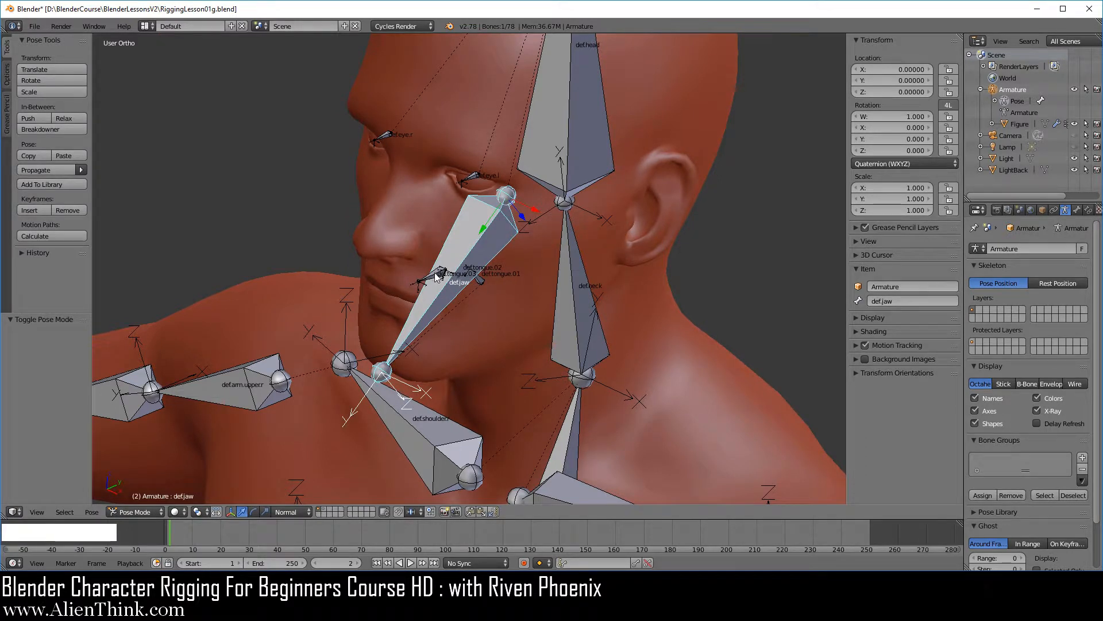
{"action": "key", "text": "r"}
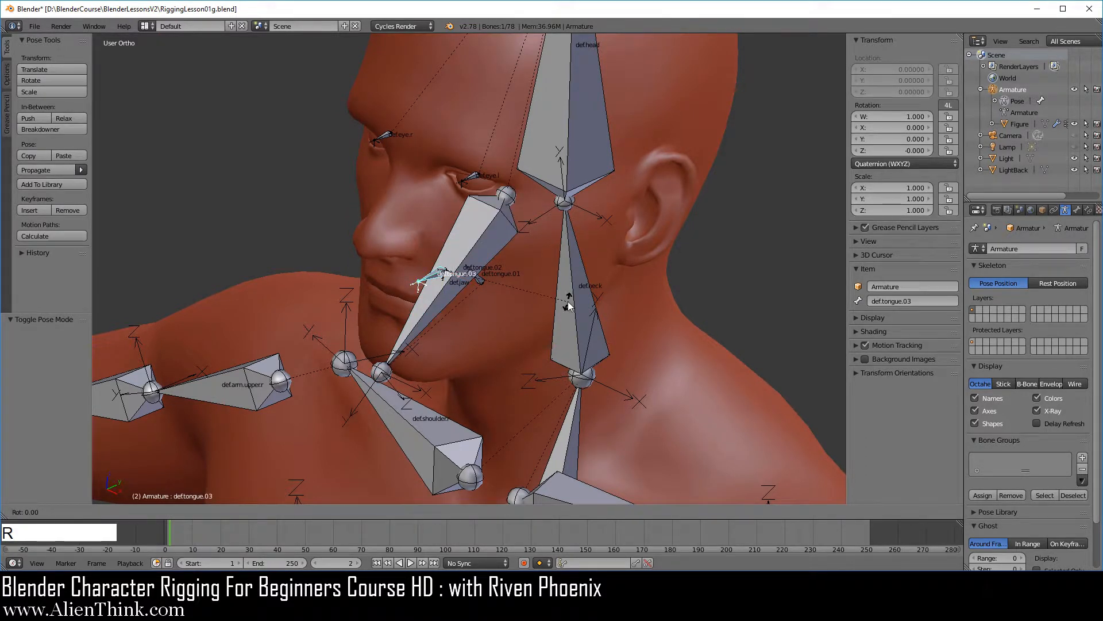
{"action": "key", "text": "x"}
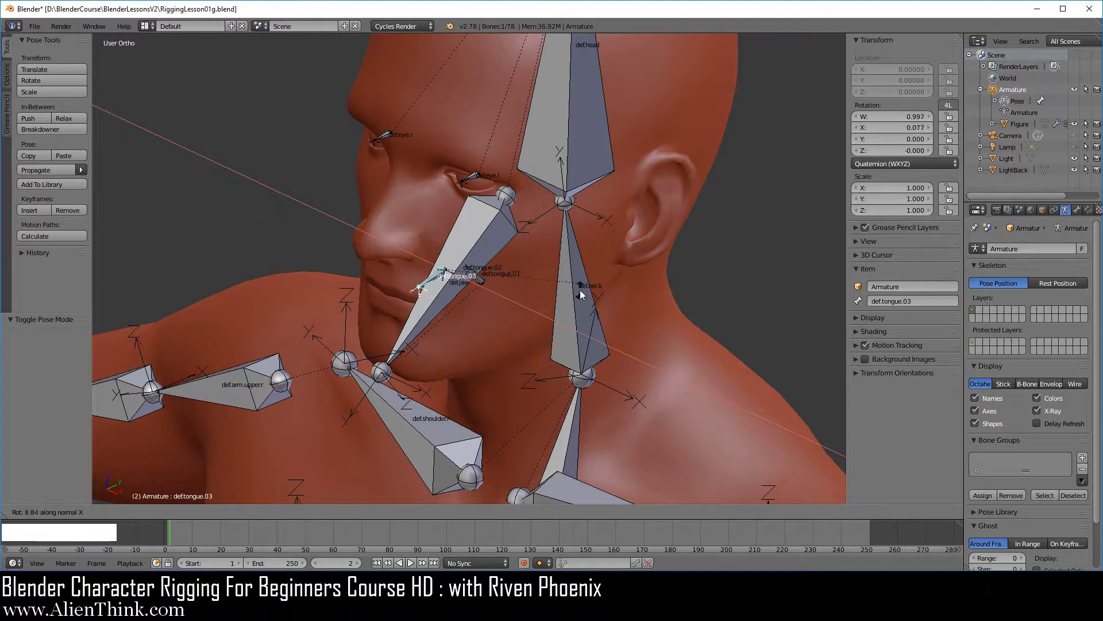
{"action": "right_click", "coordinate": [577, 293]}
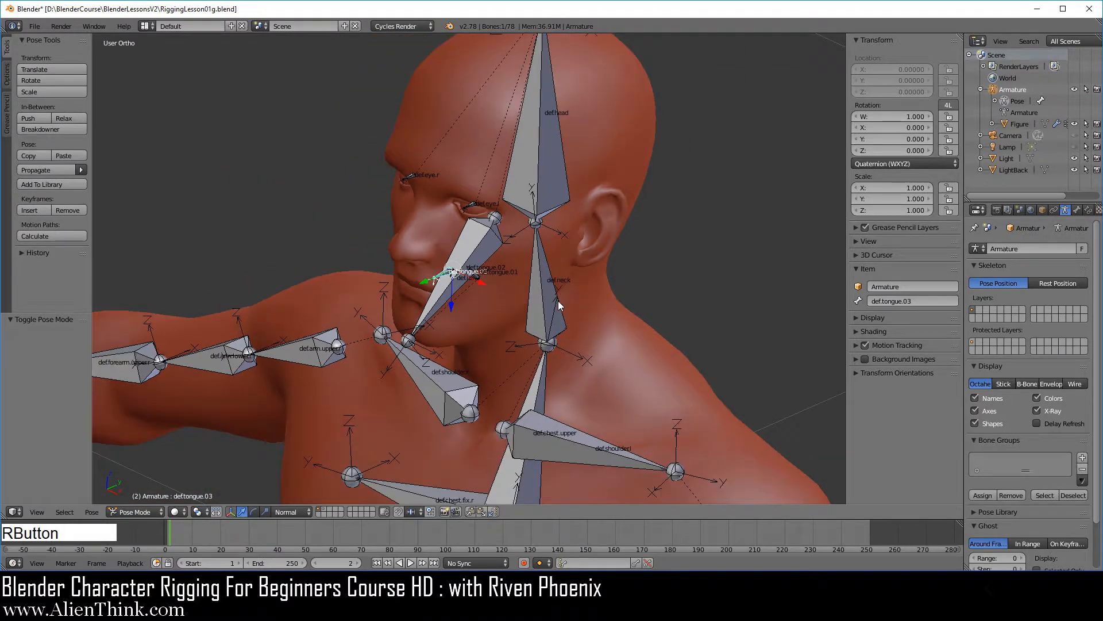
Step: Select the def.neck bone and try rotating it around the X axis
{"action": "right_click", "coordinate": [558, 301]}
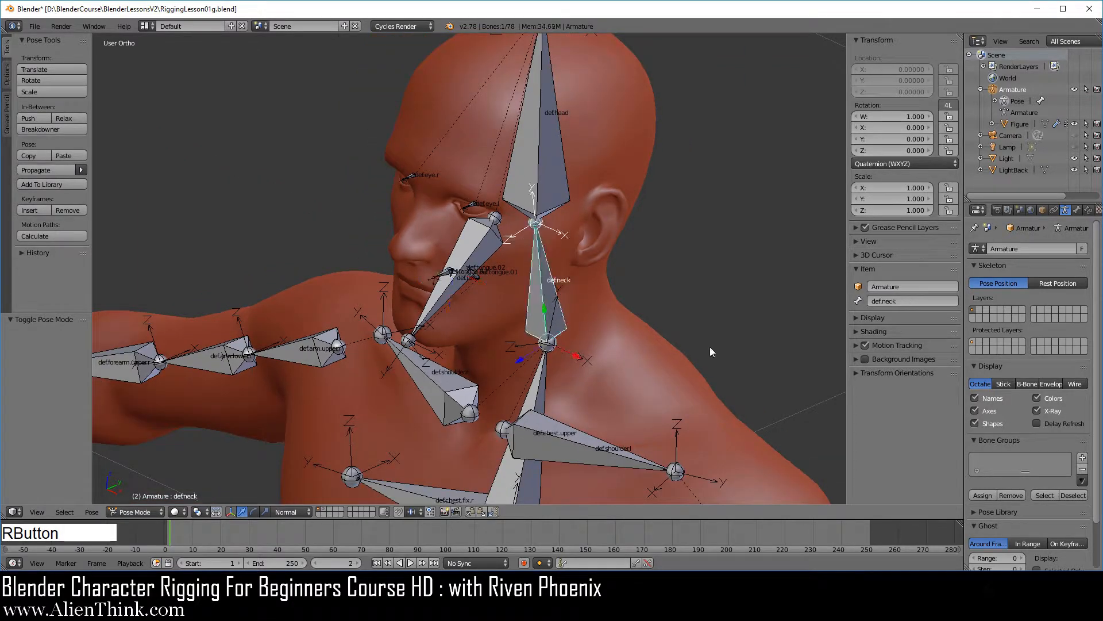
{"action": "key", "text": "r"}
{"action": "key", "text": "x"}
{"action": "right_click", "coordinate": [681, 323]}
Step: Select the def.chest.lower bone and try rotating it around the X axis
{"action": "scroll", "coordinate": [633, 374], "scroll_direction": "down", "scroll_amount": 4}
{"action": "middle_click_drag", "start_coordinate": [588, 418], "coordinate": [608, 291], "text": "shift"}
{"action": "right_click", "coordinate": [509, 291]}
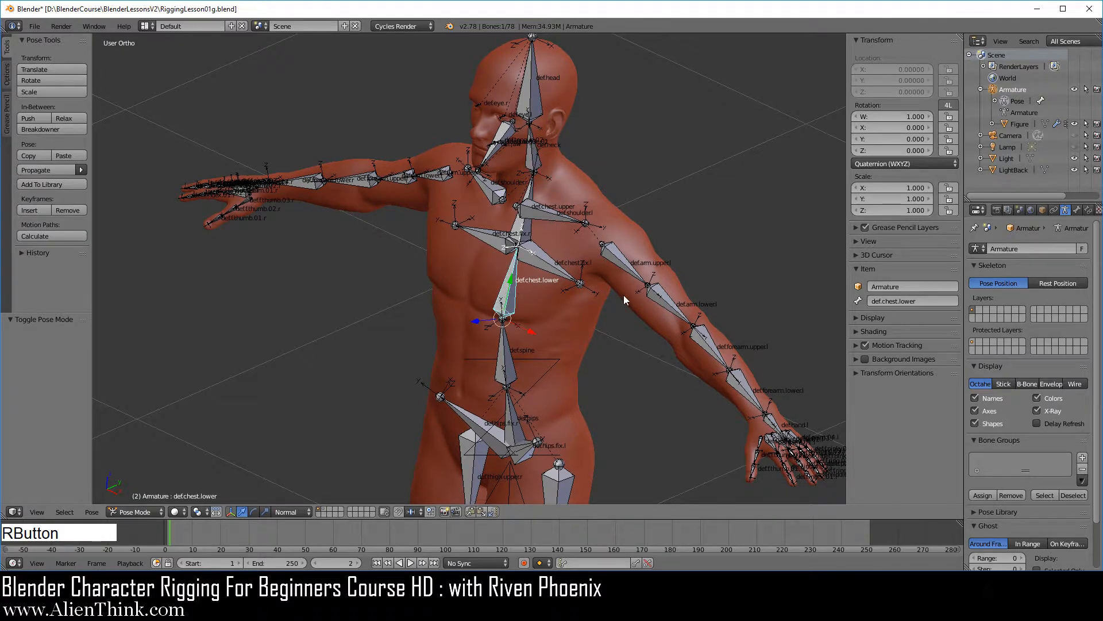
{"action": "key", "text": "r"}
{"action": "key", "text": "x"}
{"action": "right_click", "coordinate": [578, 344]}
Step: Select the def.spine bone and try rotating it around the X axis
{"action": "right_click", "coordinate": [509, 351]}
{"action": "key", "text": "r"}
{"action": "key", "text": "x"}
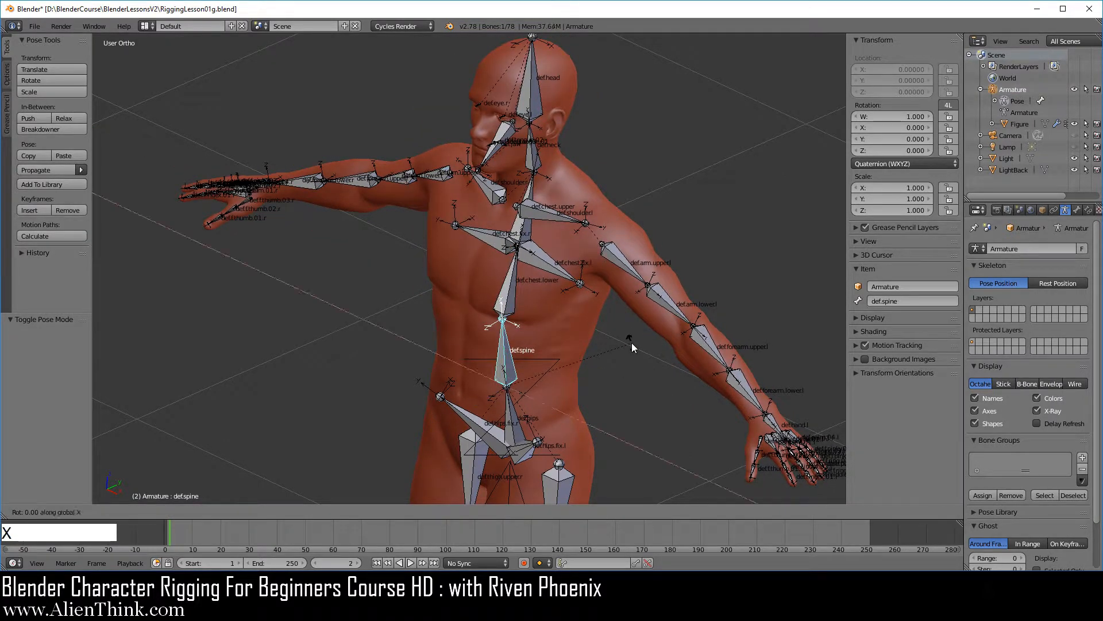
{"action": "right_click", "coordinate": [627, 347]}
Step: Select the def.hips bone and try rotating it around its normal X axis
{"action": "right_click", "coordinate": [523, 418]}
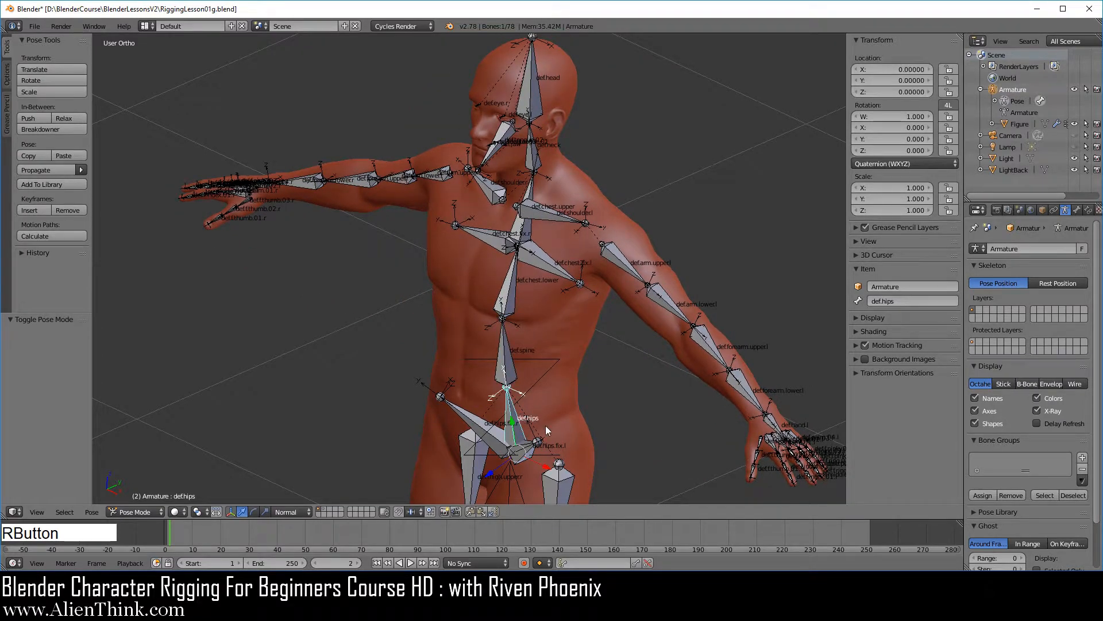
{"action": "middle_click_drag", "start_coordinate": [546, 425], "coordinate": [571, 302], "text": "shift"}
{"action": "key", "text": "r"}
{"action": "key", "text": "x"}
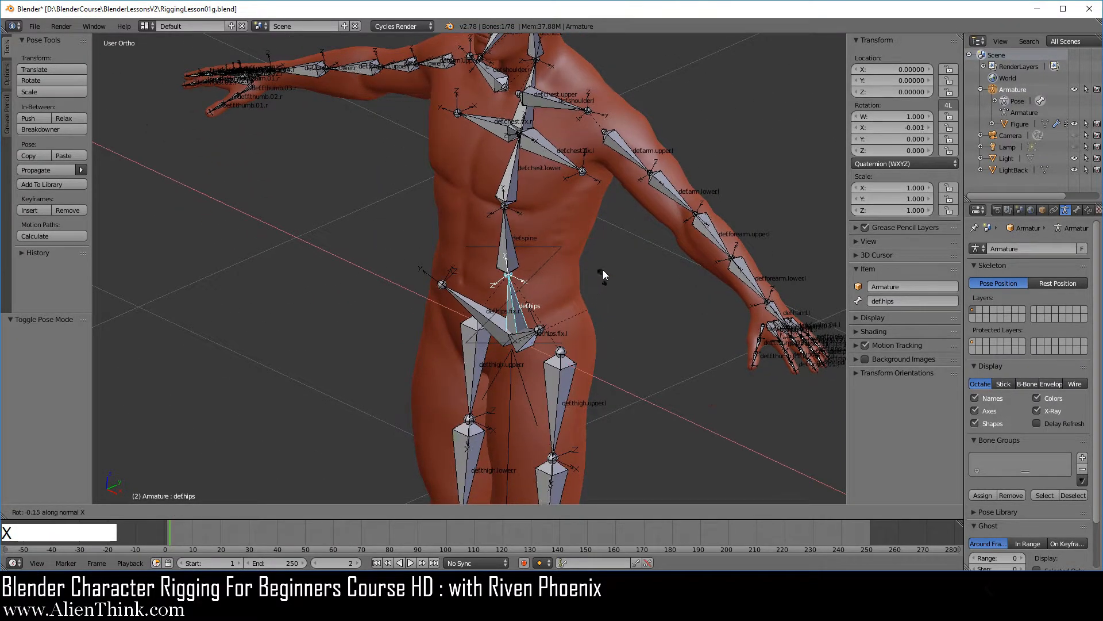
{"action": "right_click", "coordinate": [601, 292]}
Step: Select the def.shin.upper.l bone and try rotating it freely in the front view
{"action": "middle_click_drag", "start_coordinate": [602, 292], "coordinate": [586, 186], "text": "shift"}
{"action": "middle_click_drag", "start_coordinate": [518, 316], "coordinate": [499, 179], "text": "shift"}
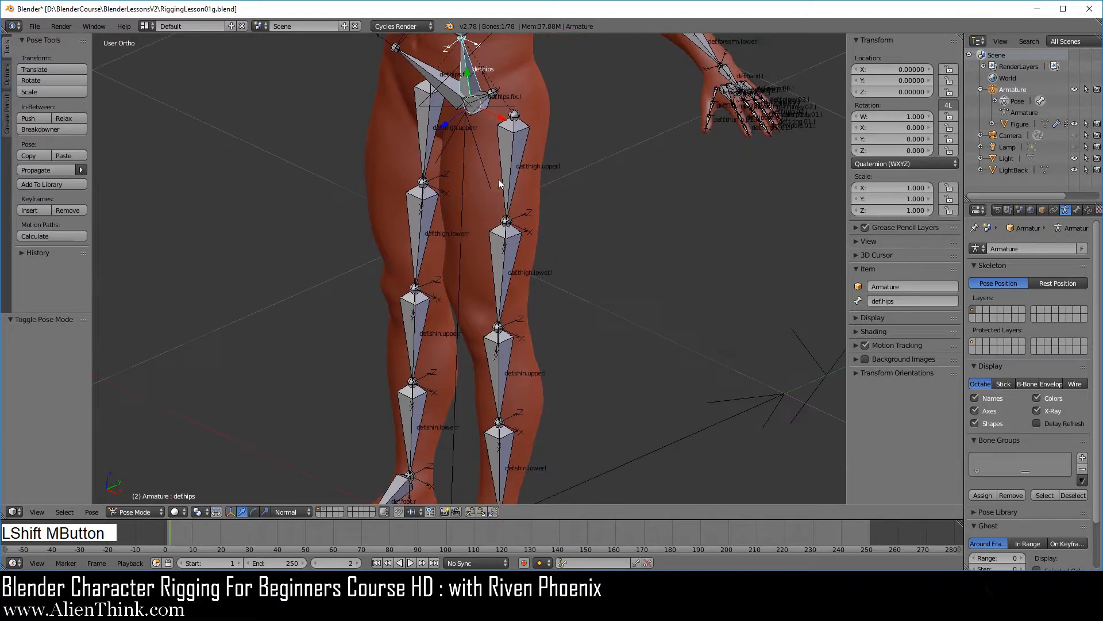
{"action": "middle_click_drag", "start_coordinate": [481, 373], "coordinate": [479, 288], "text": "shift"}
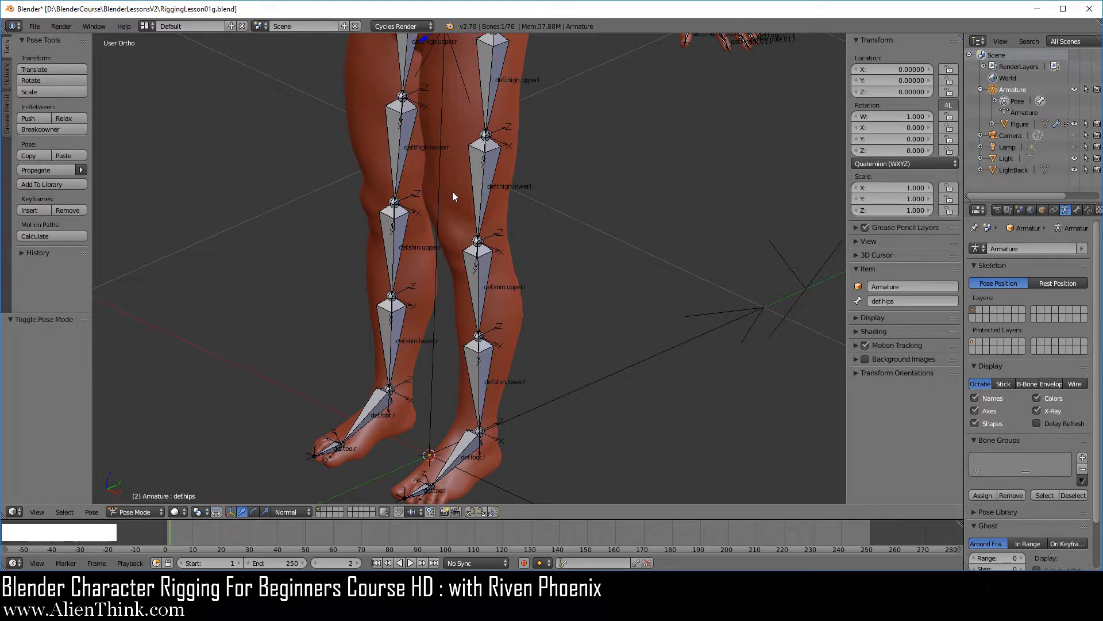
{"action": "right_click", "coordinate": [479, 280]}
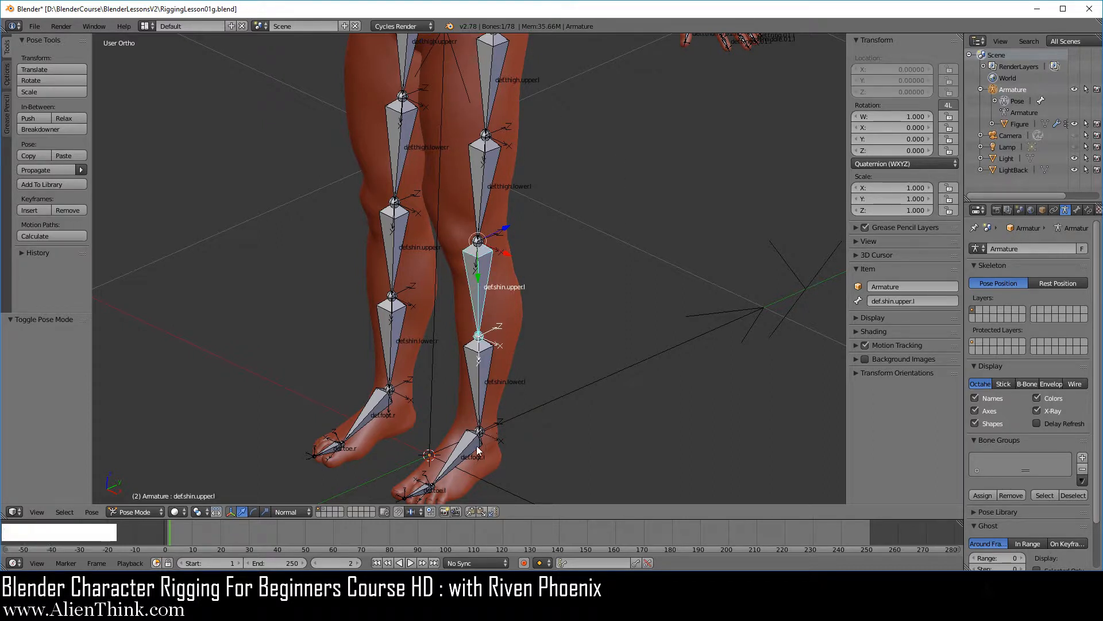
{"action": "right_click", "coordinate": [469, 445]}
{"action": "right_click", "coordinate": [485, 276]}
{"action": "key", "text": "KP_1"}
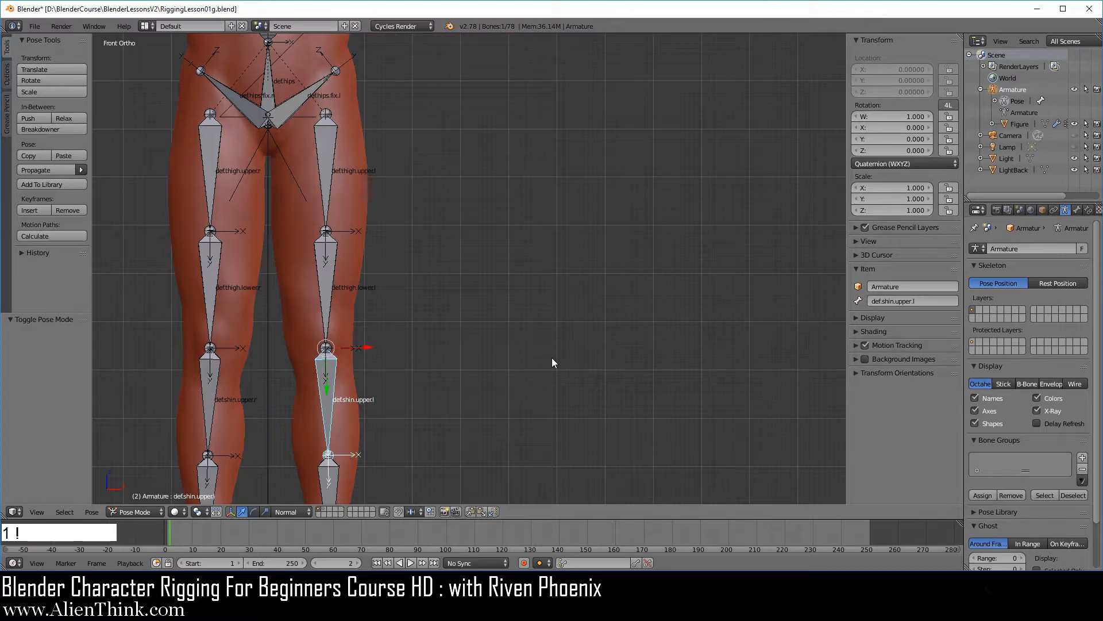
{"action": "key", "text": "r"}
{"action": "right_click", "coordinate": [574, 350]}
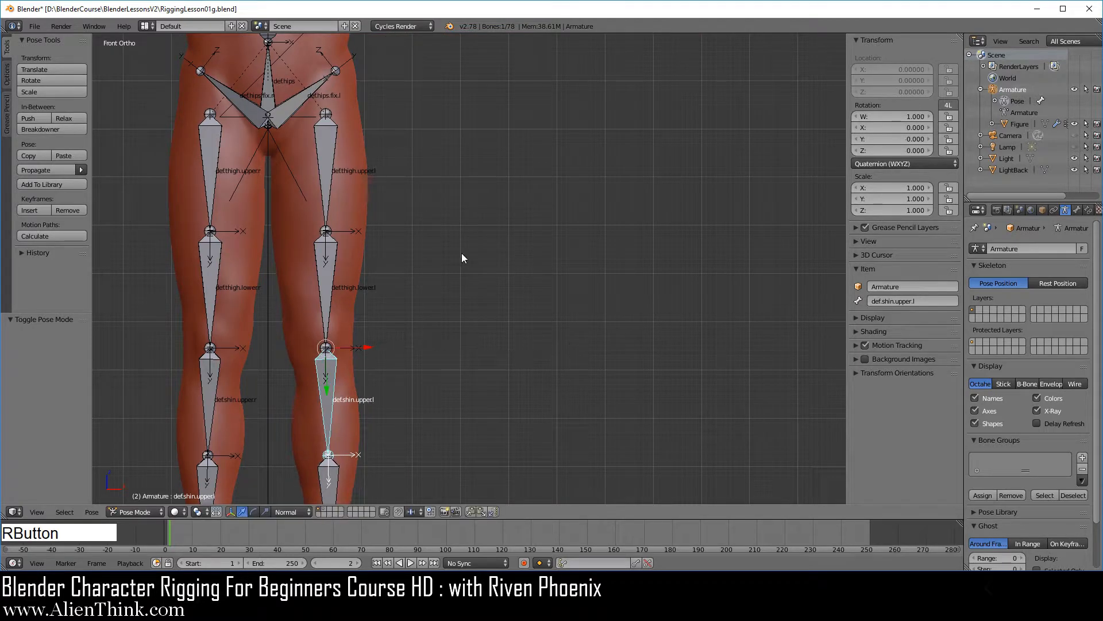
Step: Try bending the knee by rotating the def.shin.upper.l bone around its normal X axis
{"action": "middle_click_drag", "start_coordinate": [461, 253], "coordinate": [552, 360]}
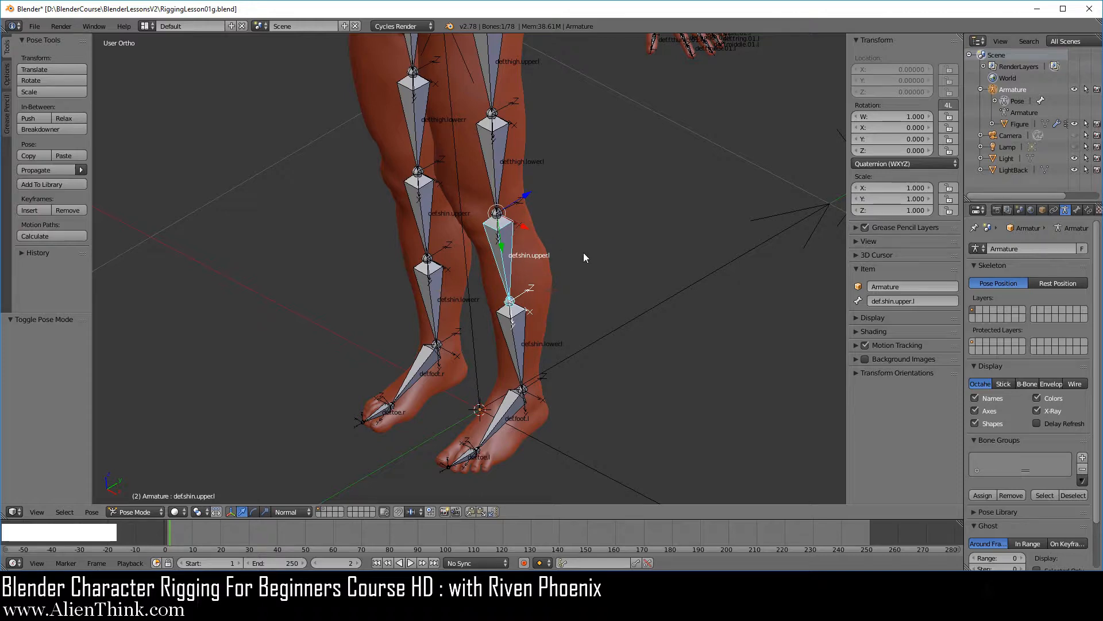
{"action": "key", "text": "r"}
{"action": "key", "text": "x"}
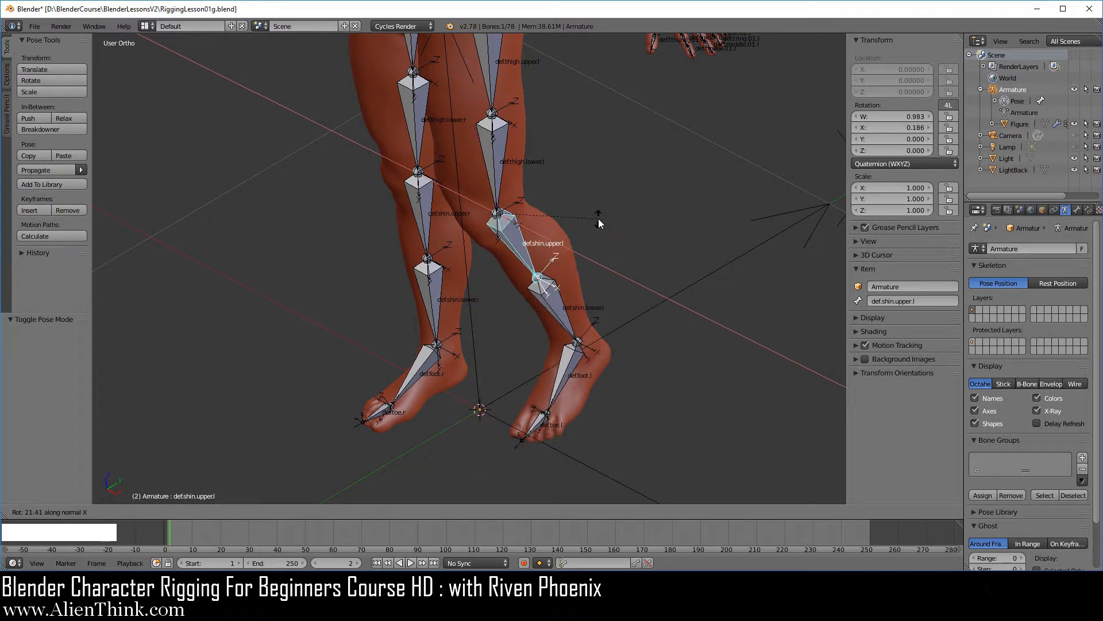
{"action": "right_click", "coordinate": [598, 223]}
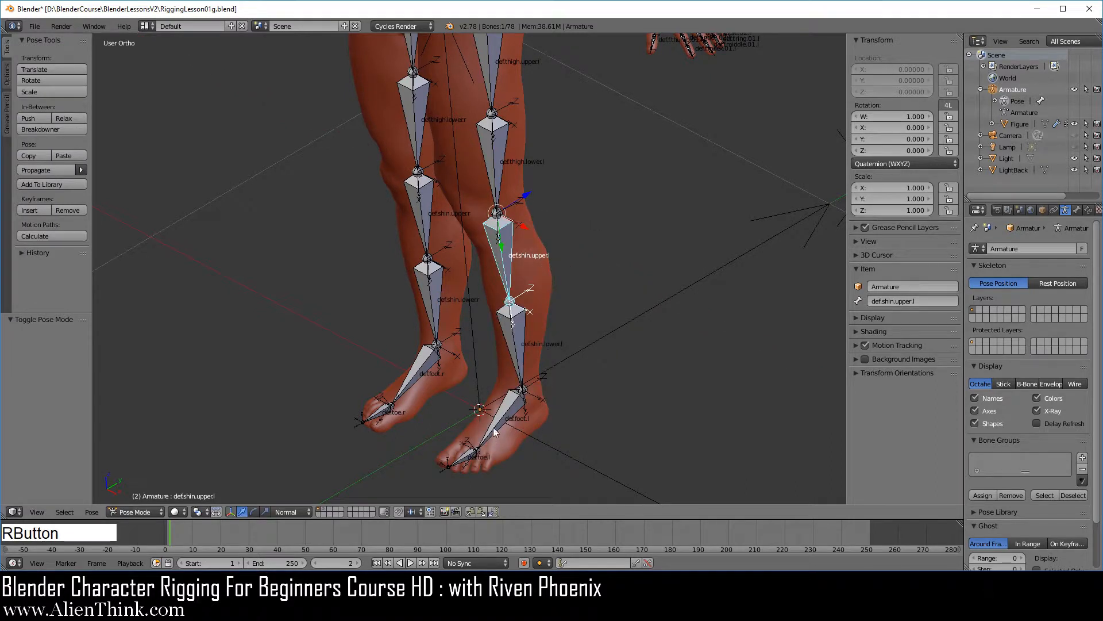
Step: Try rotating the def.foot.l bone and the def.toe.l bone, each around its X axis
{"action": "right_click", "coordinate": [510, 399]}
{"action": "key", "text": "r"}
{"action": "key", "text": "x"}
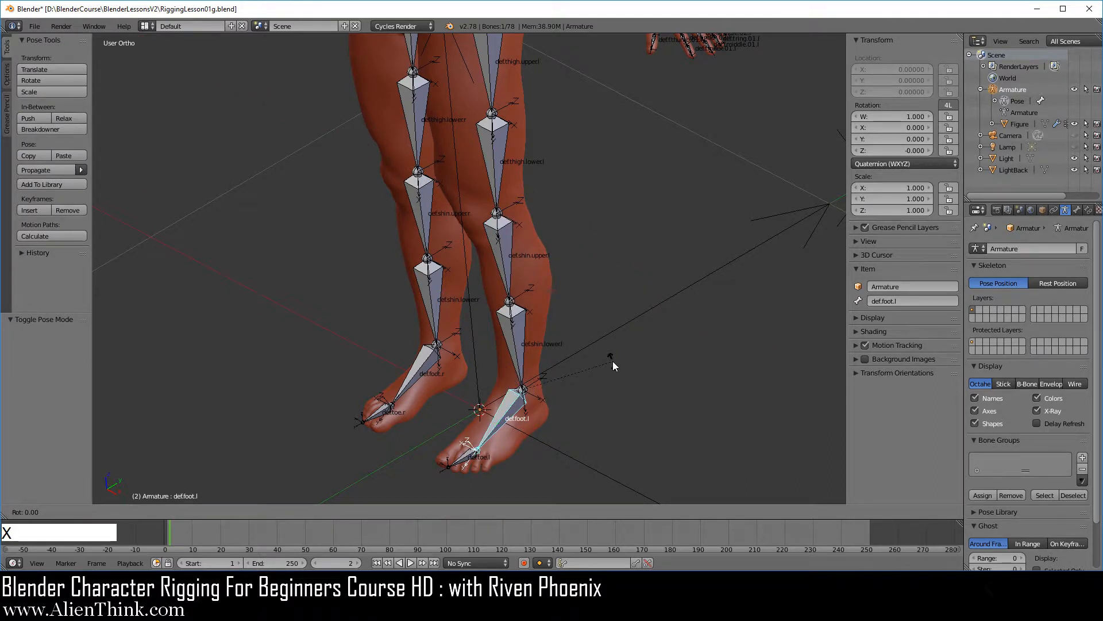
{"action": "right_click", "coordinate": [636, 285]}
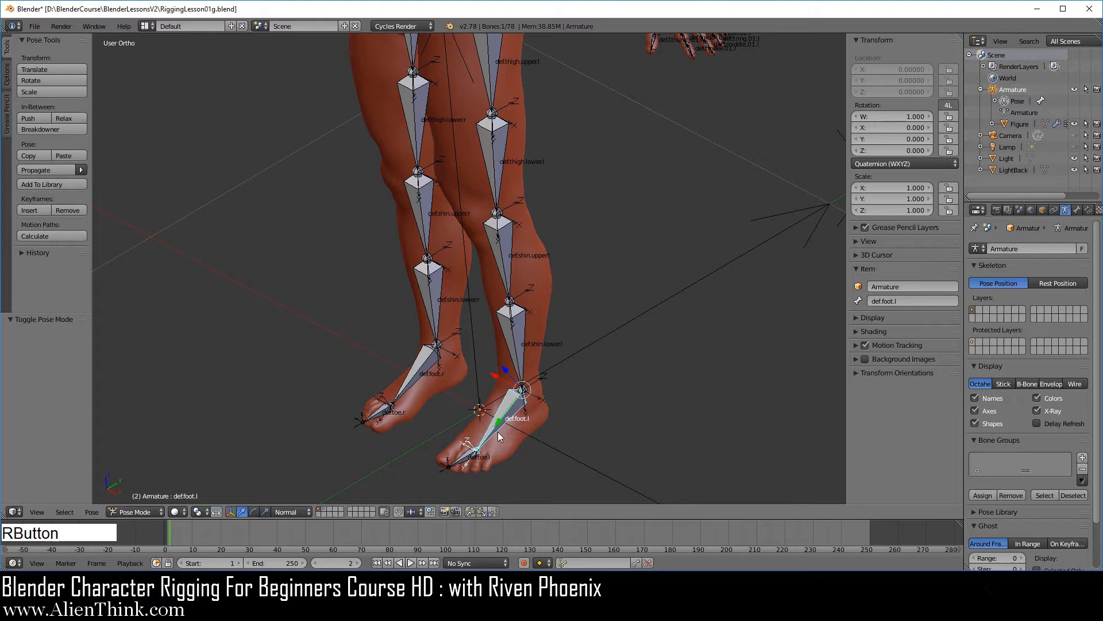
{"action": "right_click", "coordinate": [474, 454]}
{"action": "key", "text": "r"}
{"action": "key", "text": "x"}
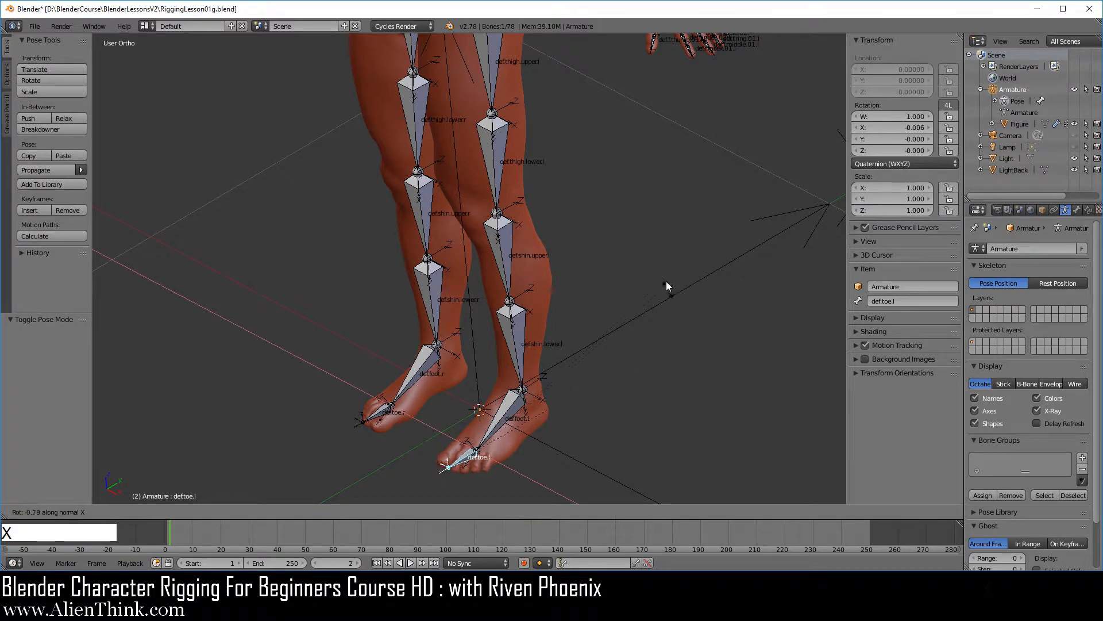
{"action": "right_click", "coordinate": [666, 277]}
Step: Select the def.shoulder.l bone and try rotating it around its normal X axis
{"action": "middle_click_drag", "start_coordinate": [583, 153], "coordinate": [580, 220], "text": "shift"}
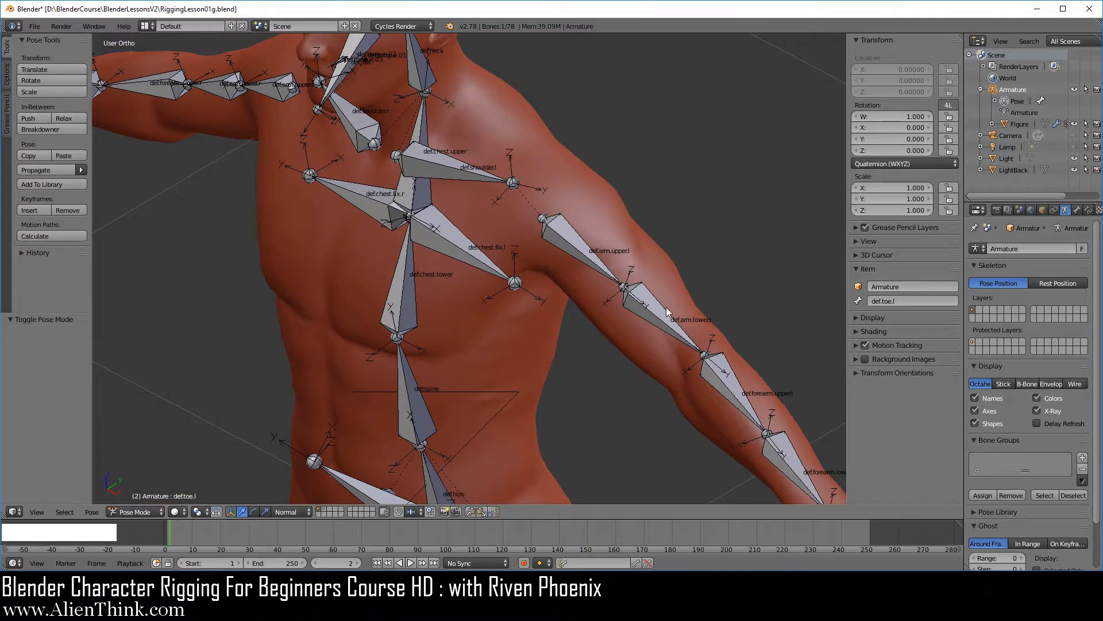
{"action": "right_click", "coordinate": [453, 165]}
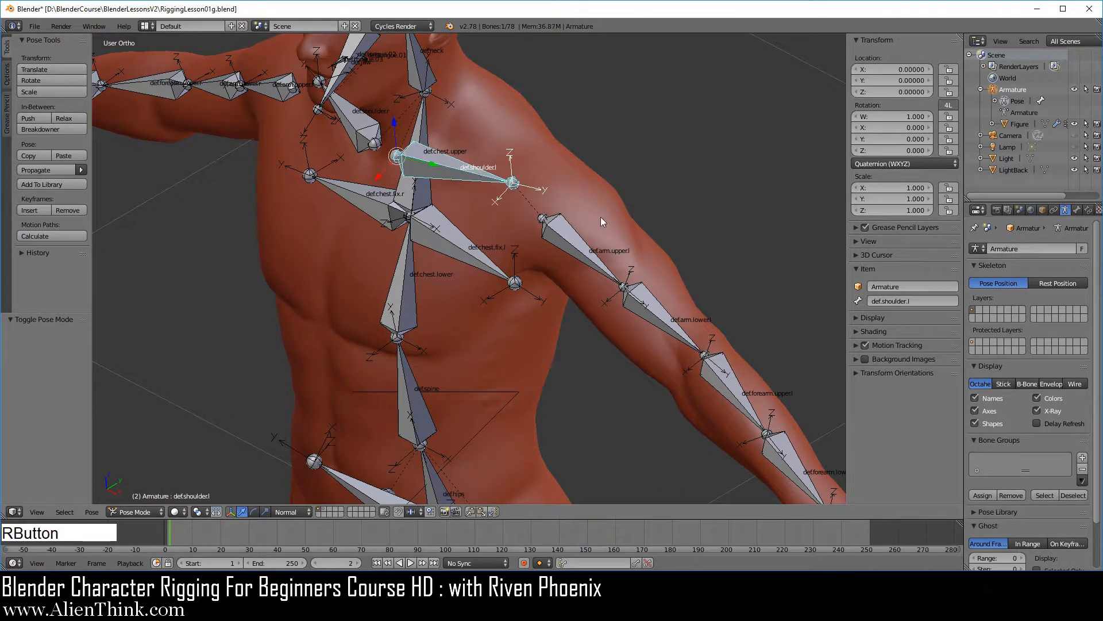
{"action": "key", "text": "r"}
{"action": "key", "text": "x"}
{"action": "key", "text": "x"}
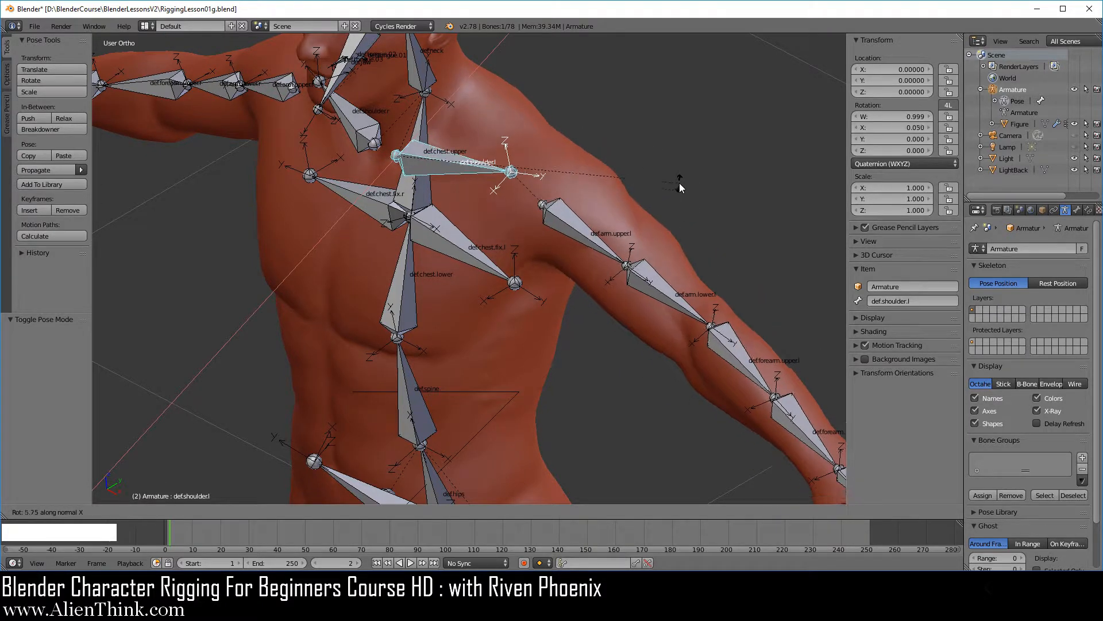
{"action": "right_click", "coordinate": [678, 178]}
Step: Select the def.arm.upper.l bone and examine the bone axes along the left arm down to the hand
{"action": "right_click", "coordinate": [571, 236]}
{"action": "middle_click_drag", "start_coordinate": [564, 305], "coordinate": [480, 346], "text": "shift"}
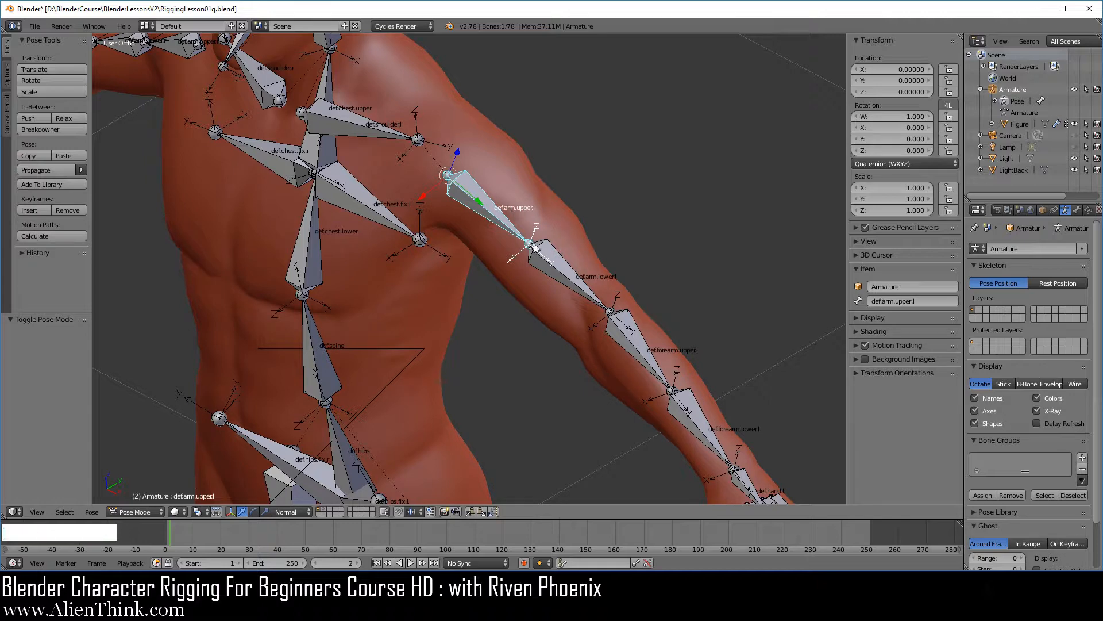
{"action": "scroll", "coordinate": [489, 230], "scroll_direction": "down", "scroll_amount": 3}
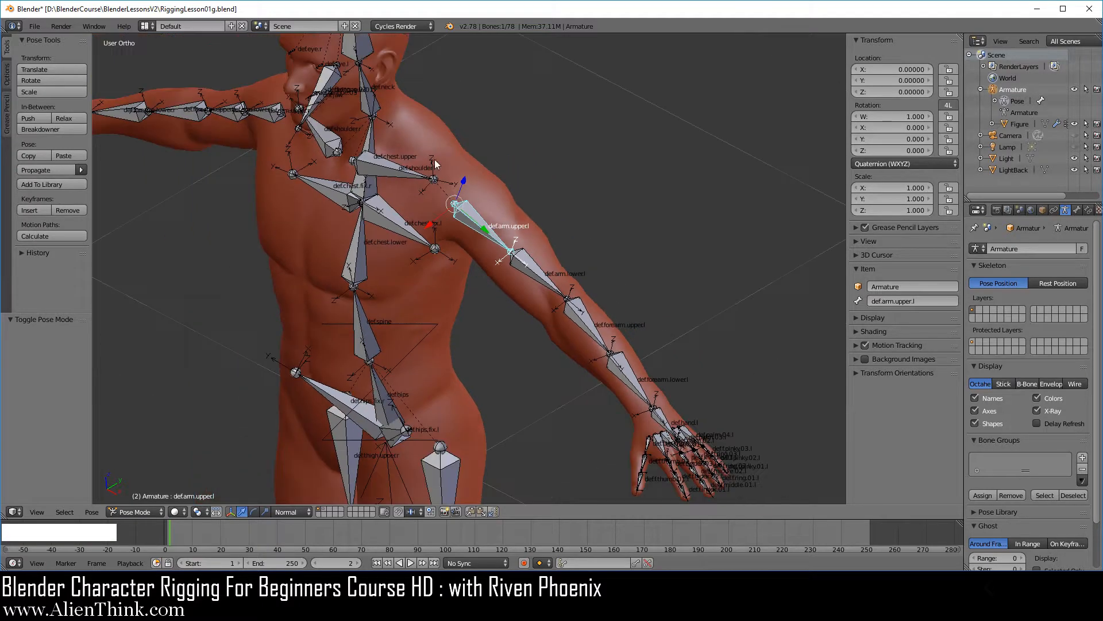
{"action": "middle_click_drag", "start_coordinate": [502, 311], "coordinate": [419, 167], "text": "shift"}
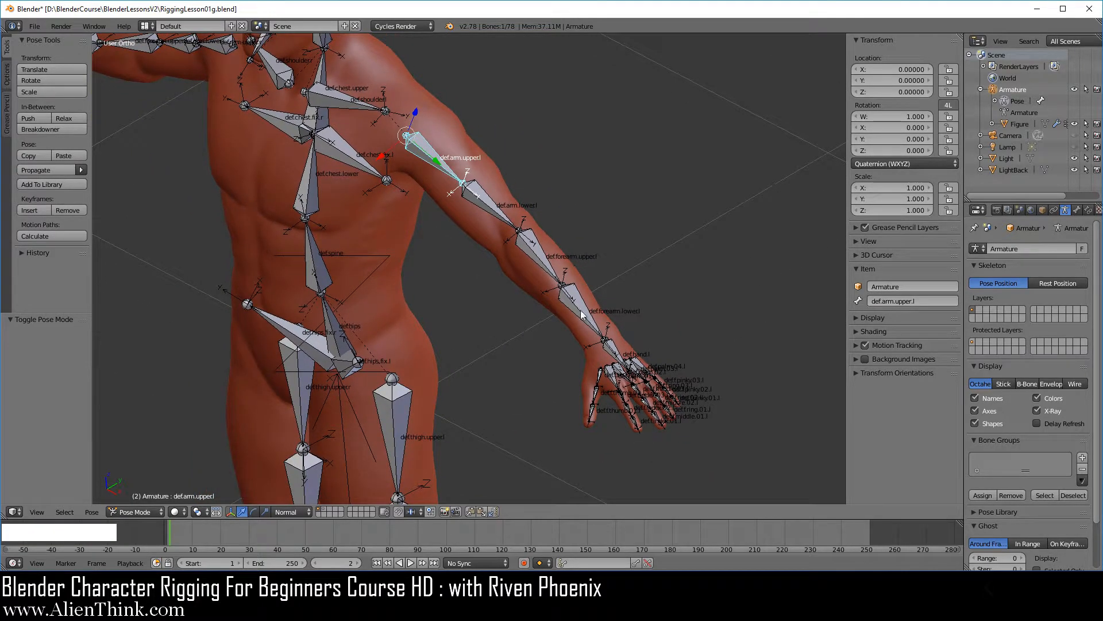
Step: Select the def.forearm.upper.l bone and try rotating it around its normal X axis
{"action": "right_click", "coordinate": [540, 259]}
{"action": "scroll", "coordinate": [660, 281], "scroll_direction": "up", "scroll_amount": 3}
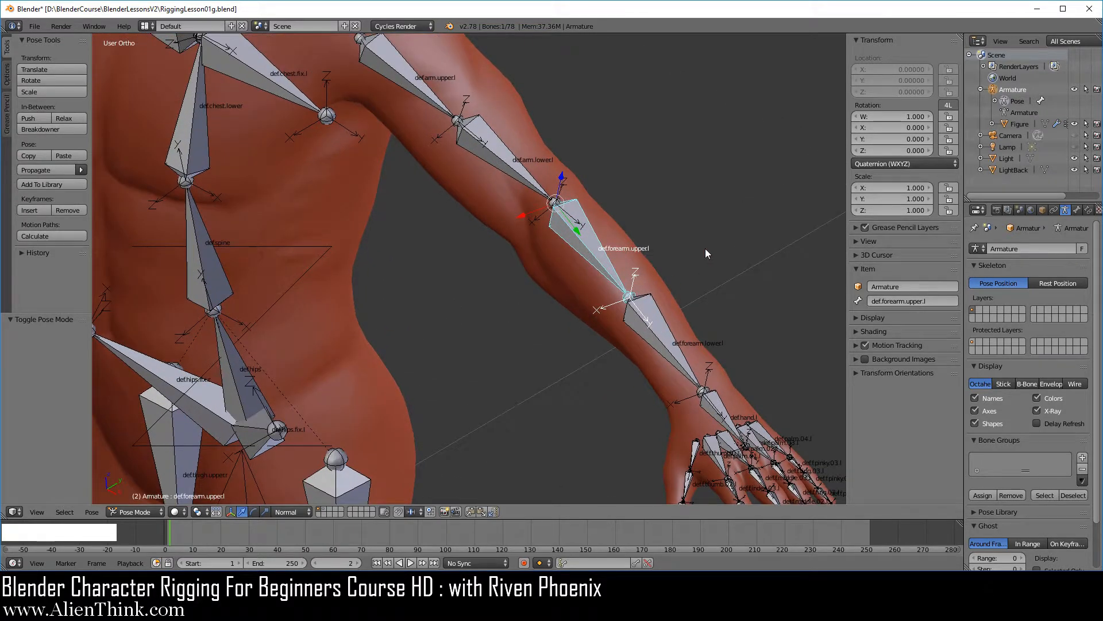
{"action": "scroll", "coordinate": [705, 248], "scroll_direction": "down", "scroll_amount": 1}
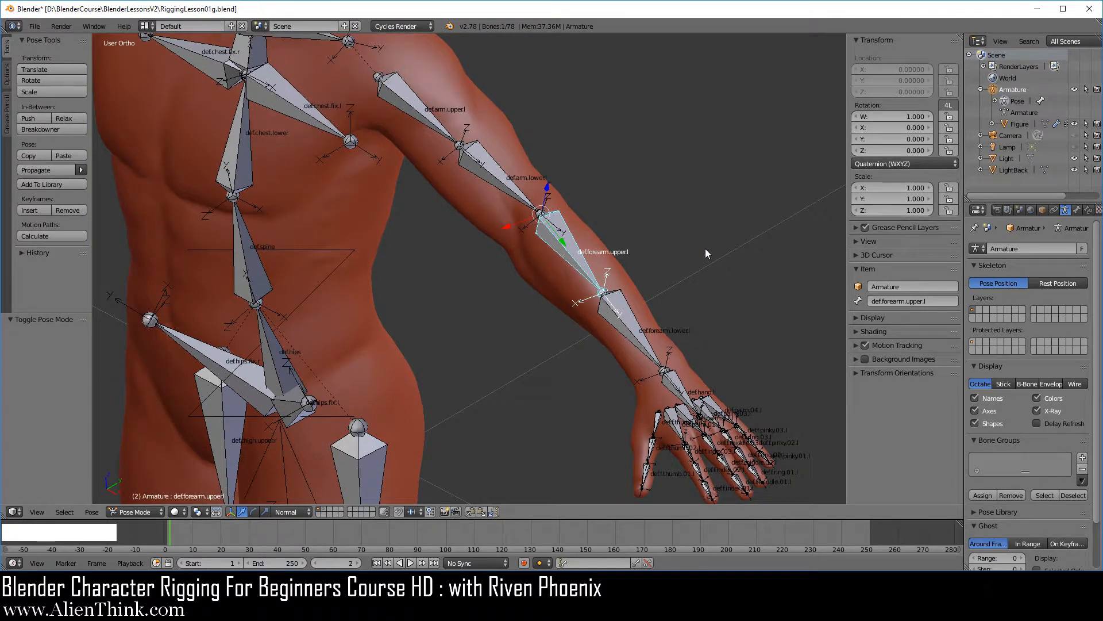
{"action": "key", "text": "r"}
{"action": "key", "text": "x"}
{"action": "key", "text": "x"}
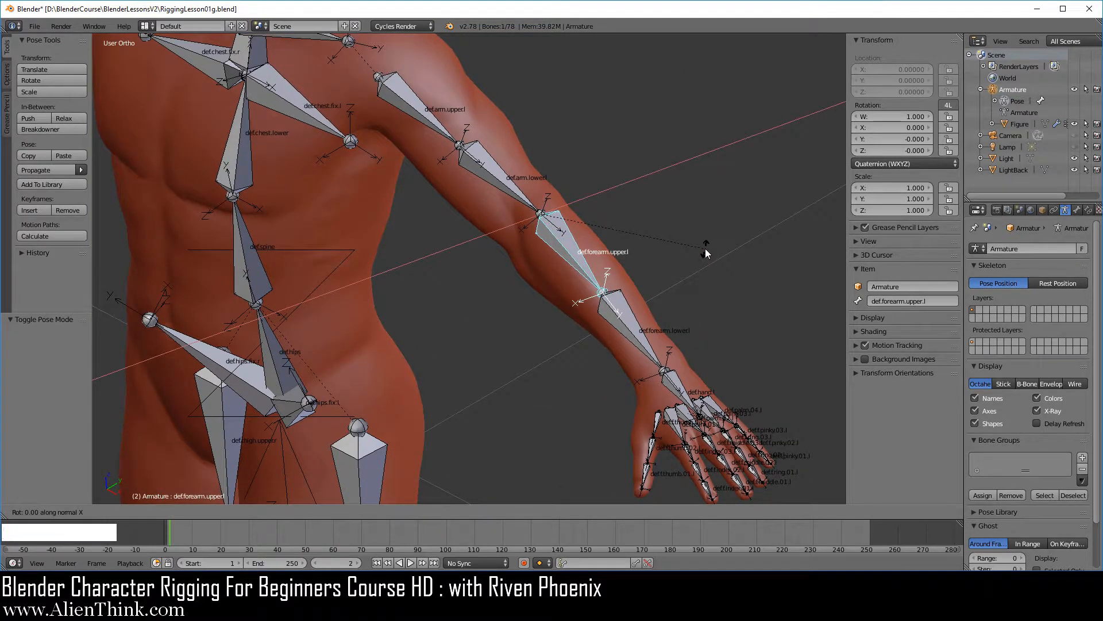
{"action": "right_click", "coordinate": [675, 252]}
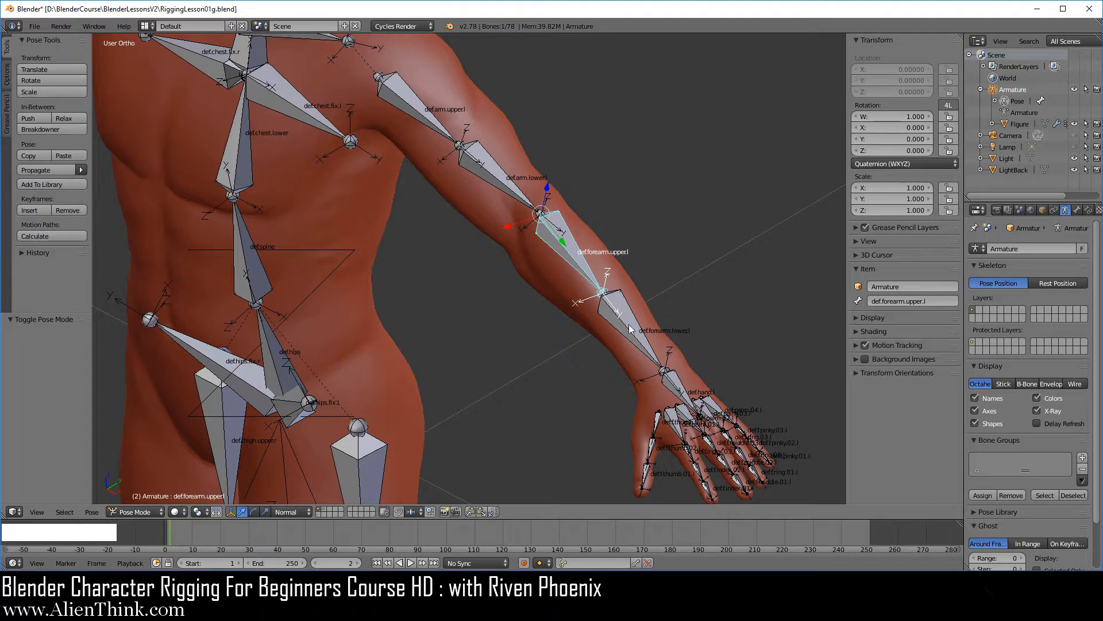
Step: In Edit Mode, roll the left upper-arm and forearm bones together, giving def.forearm.lower.l a roll of about 107°, and return to Pose Mode
{"action": "left_click", "coordinate": [150, 512]}
{"action": "left_click", "coordinate": [144, 486]}
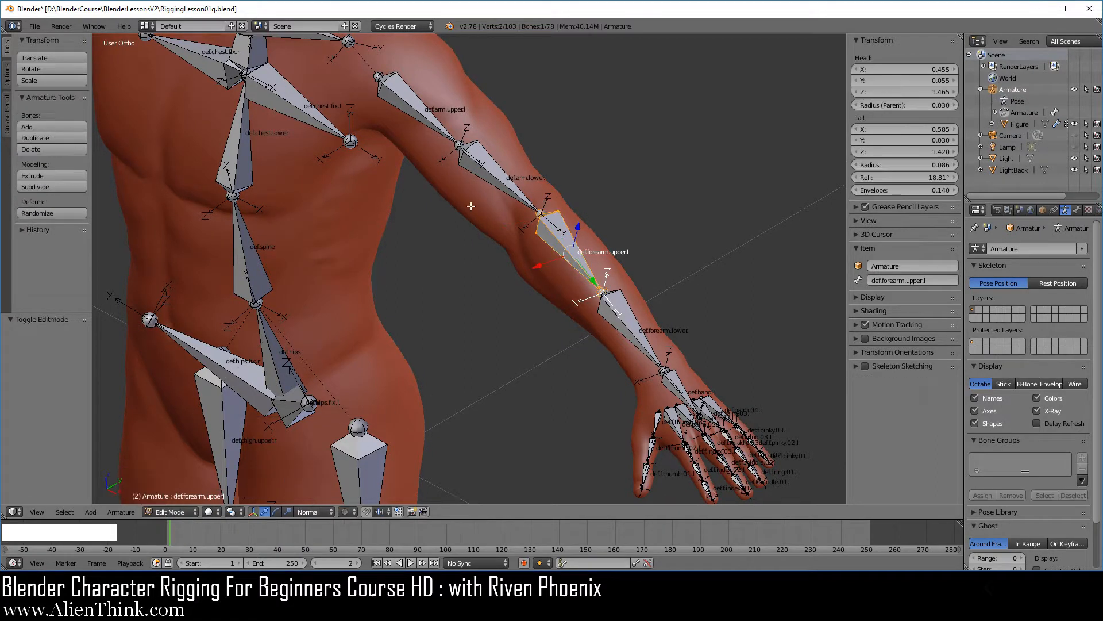
{"action": "right_click", "coordinate": [427, 113]}
{"action": "right_click", "coordinate": [495, 182], "text": "shift"}
{"action": "right_click", "coordinate": [549, 241], "text": "shift"}
{"action": "right_click", "coordinate": [619, 334], "text": "shift"}
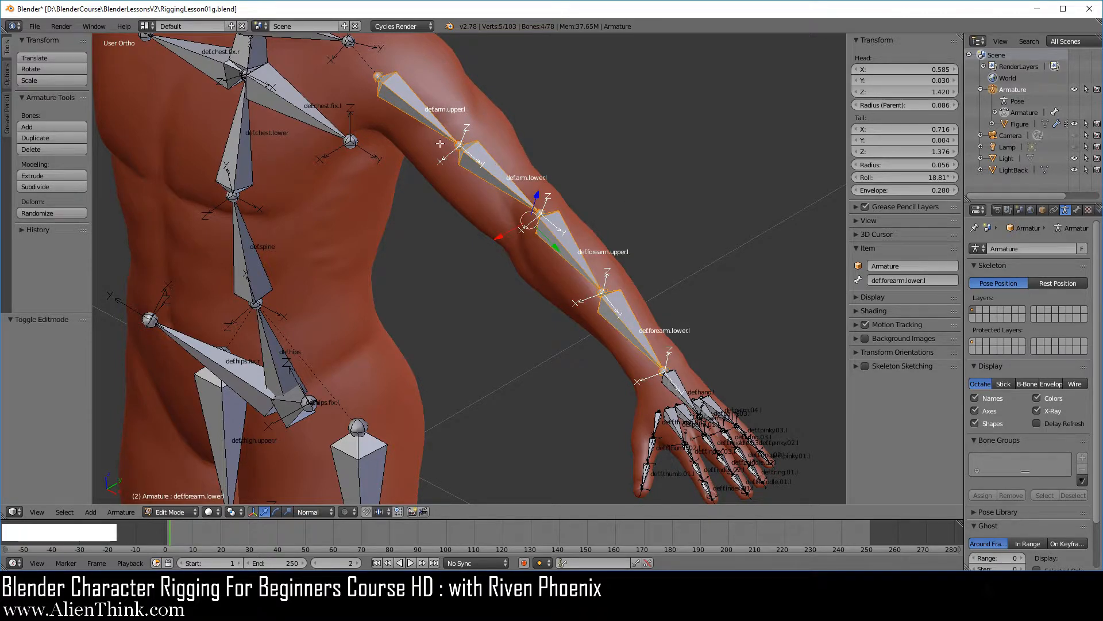
{"action": "middle_click_drag", "start_coordinate": [450, 313], "coordinate": [425, 276]}
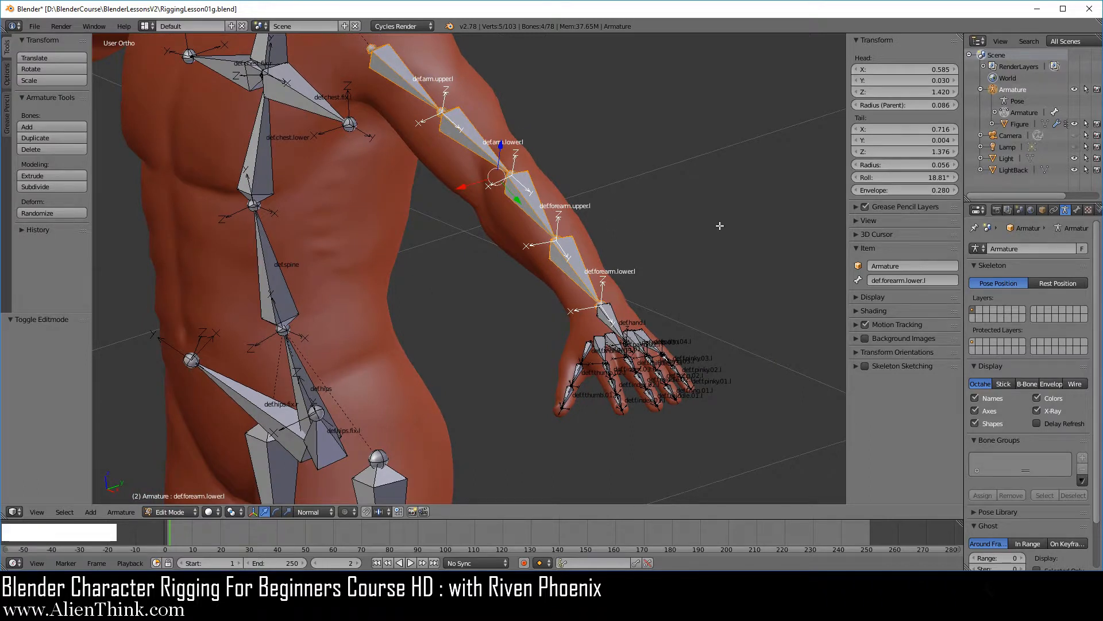
{"action": "key", "text": "ctrl"}
{"action": "key", "text": "ctrl+r"}
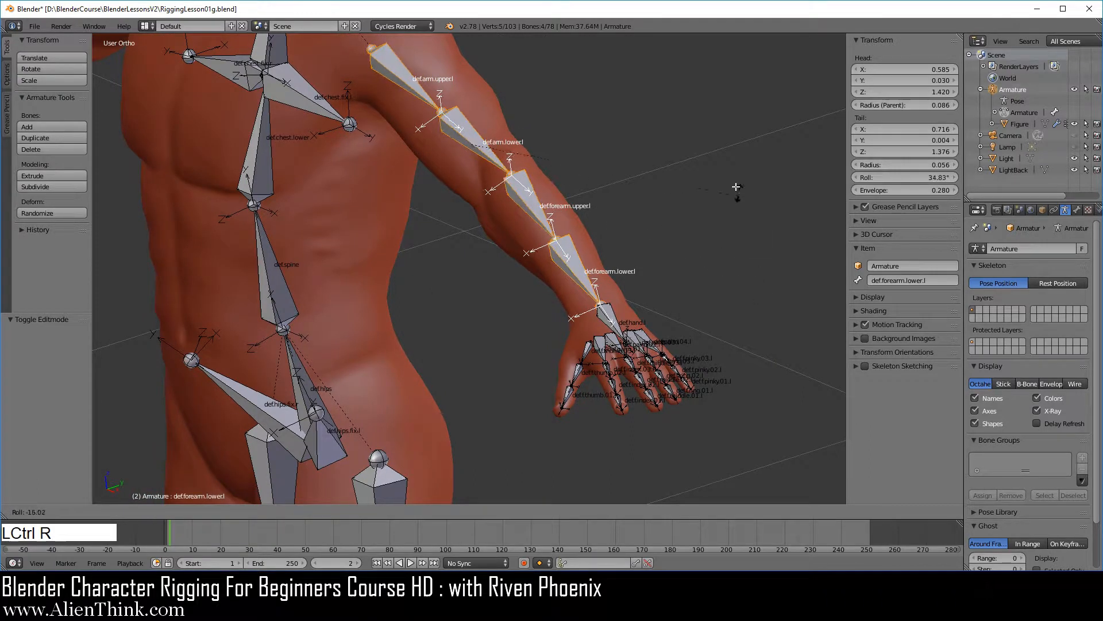
{"action": "left_click", "coordinate": [492, 106]}
{"action": "left_click", "coordinate": [170, 512]}
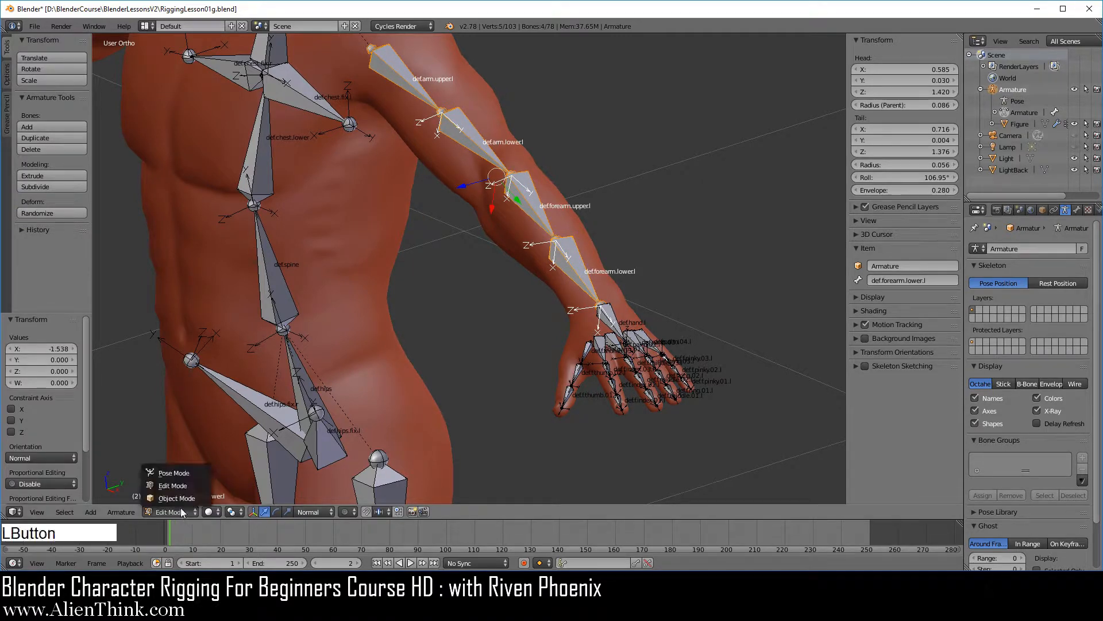
{"action": "left_click", "coordinate": [185, 481]}
Step: Try bending the elbow by rotating the re-rolled def.forearm.upper.l bone around its normal X axis
{"action": "right_click", "coordinate": [532, 203]}
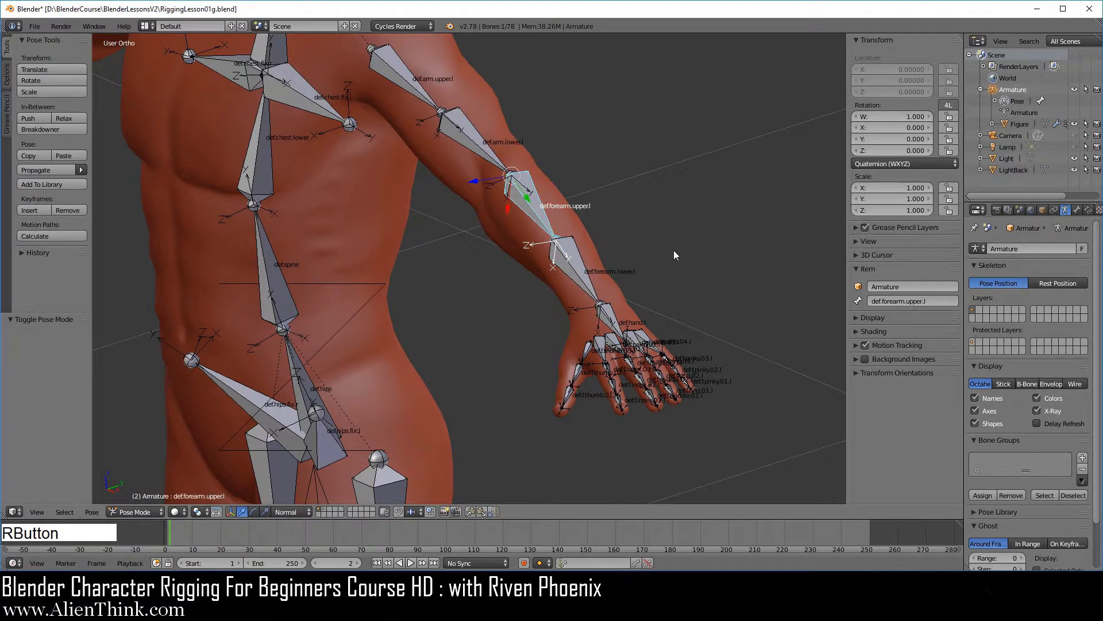
{"action": "key", "text": "r"}
{"action": "key", "text": "x"}
{"action": "key", "text": "x"}
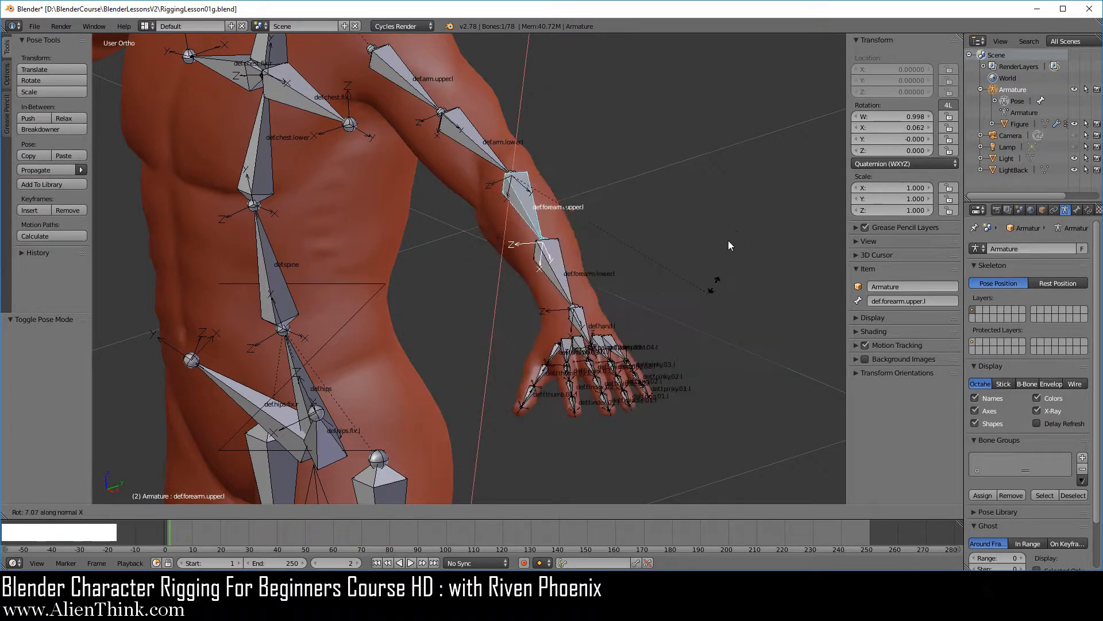
{"action": "right_click", "coordinate": [685, 290]}
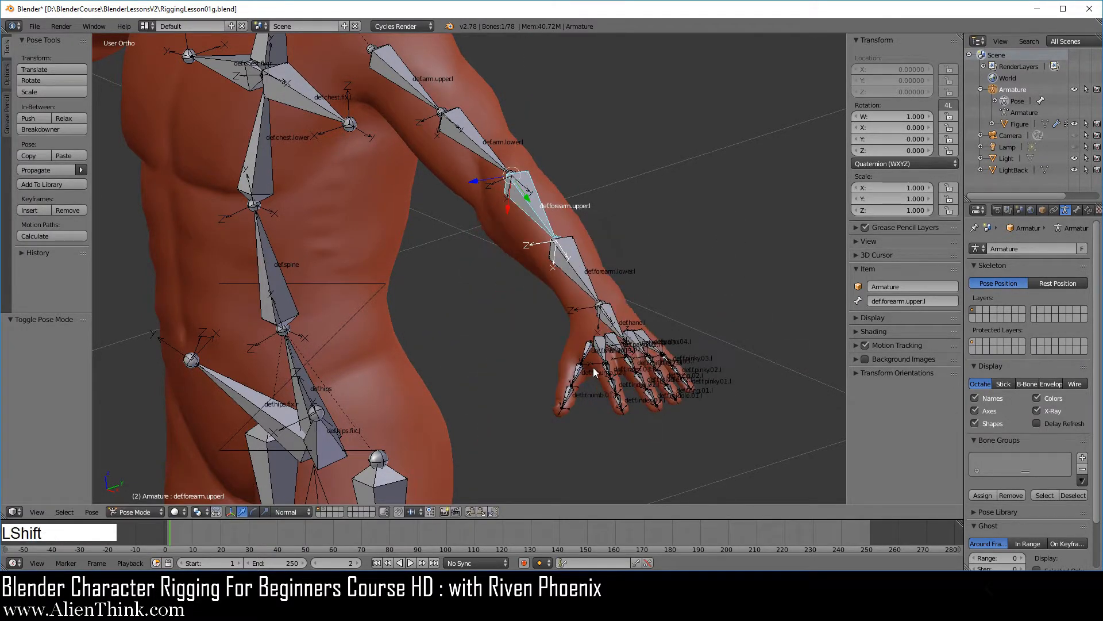
Step: Select the def.hand.l bone and try rotating it around its normal X axis
{"action": "middle_click_drag", "start_coordinate": [584, 387], "coordinate": [460, 312], "text": "shift"}
{"action": "scroll", "coordinate": [532, 342], "scroll_direction": "up", "scroll_amount": 5}
{"action": "right_click", "coordinate": [513, 244]}
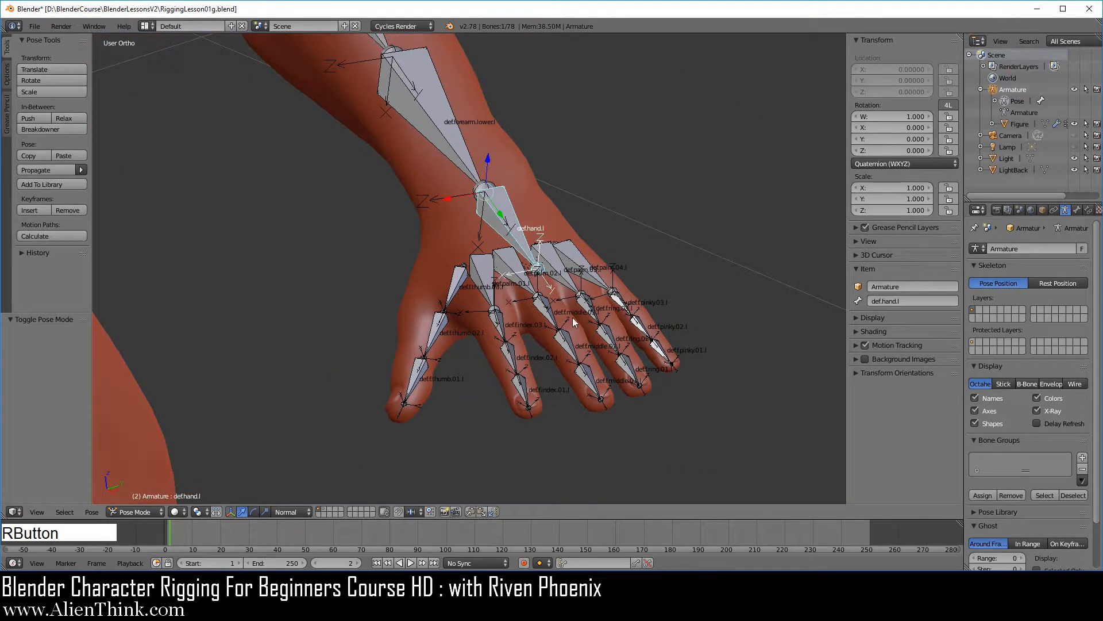
{"action": "scroll", "coordinate": [573, 318], "scroll_direction": "up", "scroll_amount": 3}
{"action": "scroll", "coordinate": [664, 242], "scroll_direction": "down", "scroll_amount": 3}
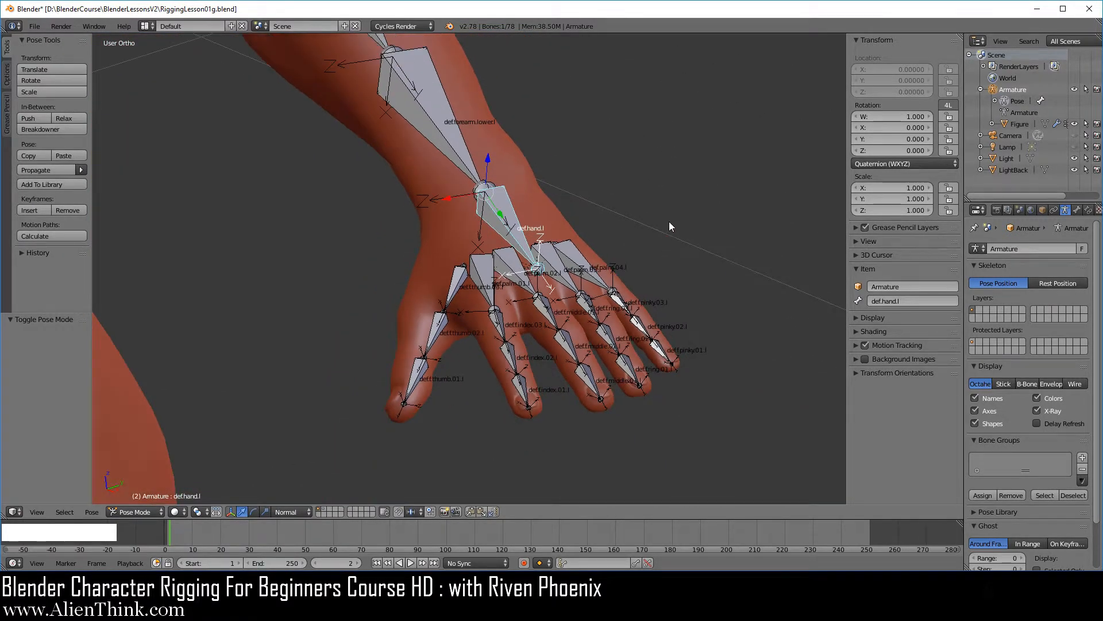
{"action": "key", "text": "r"}
{"action": "key", "text": "x"}
{"action": "key", "text": "x"}
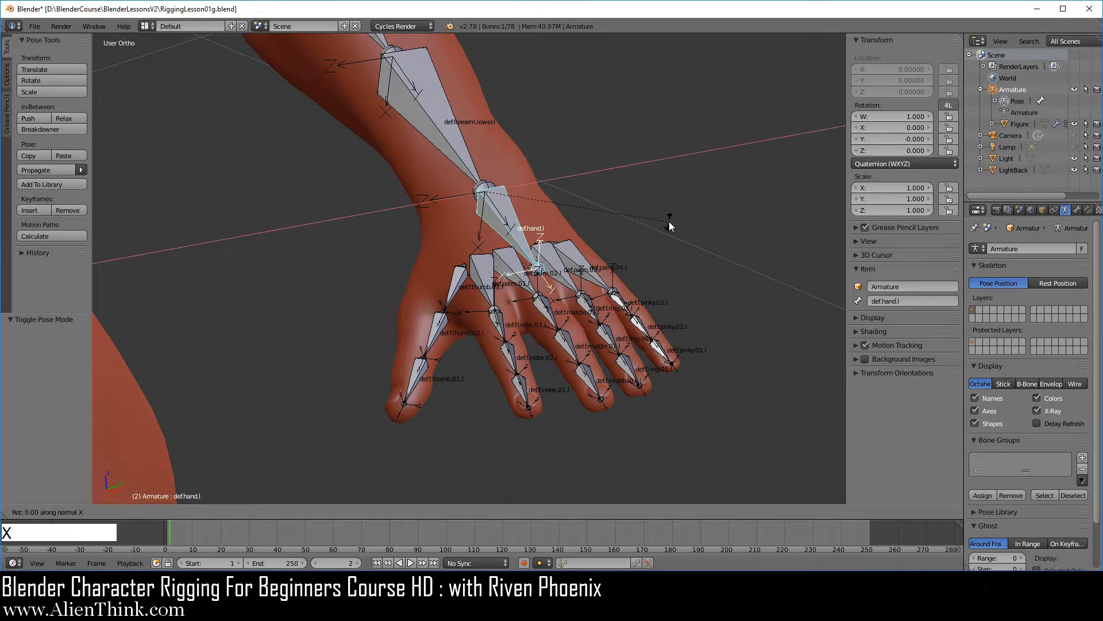
{"action": "right_click", "coordinate": [657, 262]}
Step: Select the def.f.index.02.l bone and try bending the index finger around its normal X axis
{"action": "middle_click_drag", "start_coordinate": [658, 262], "coordinate": [441, 209], "text": "shift"}
{"action": "scroll", "coordinate": [436, 281], "scroll_direction": "up", "scroll_amount": 4}
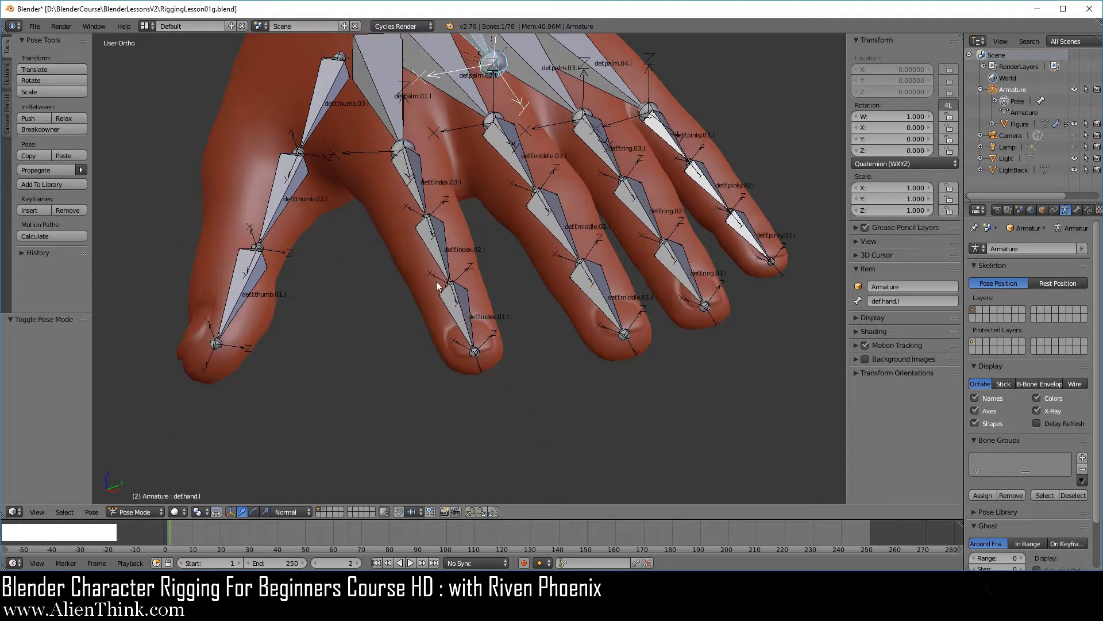
{"action": "right_click", "coordinate": [435, 241]}
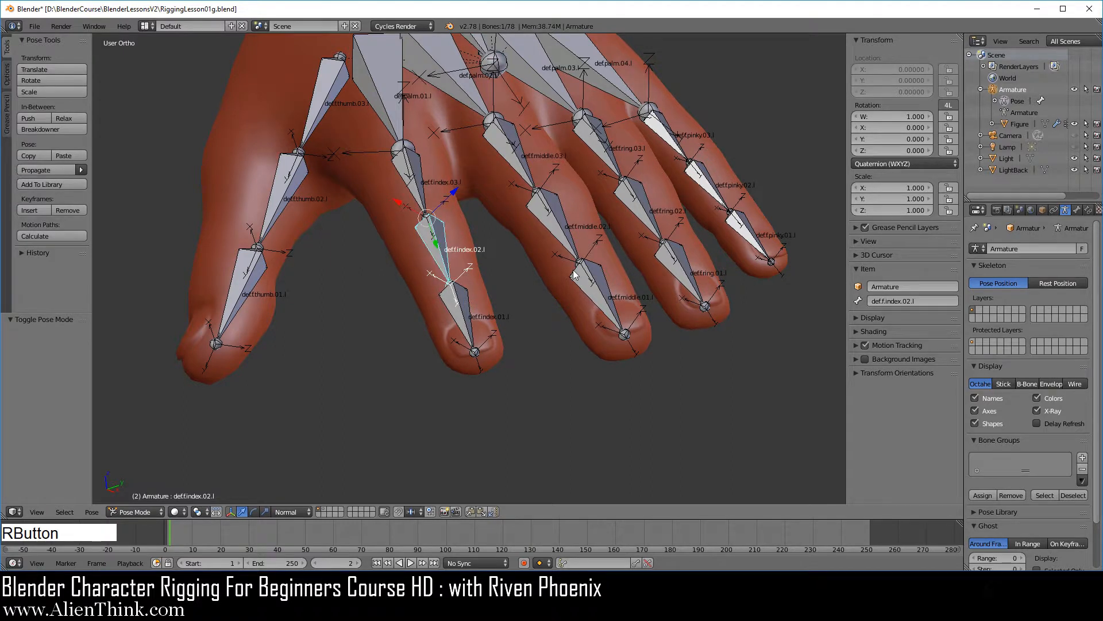
{"action": "key", "text": "r"}
{"action": "key", "text": "x"}
{"action": "key", "text": "x"}
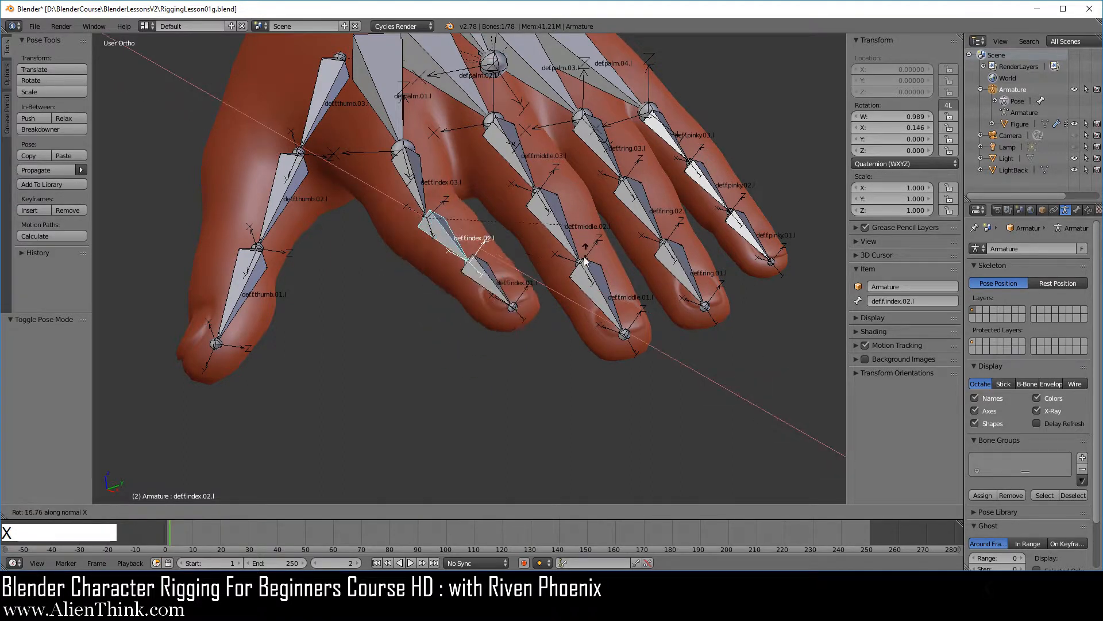
{"action": "right_click", "coordinate": [522, 363]}
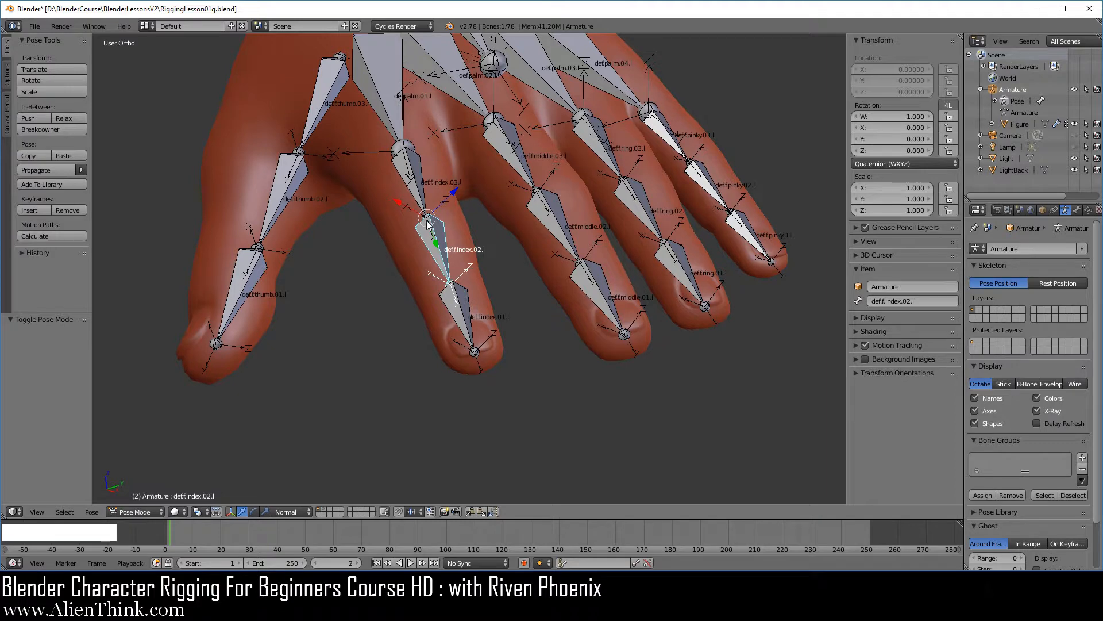
Step: Select the def.head bone and try rotating it without an axis constraint in the right orthographic view
{"action": "scroll", "coordinate": [532, 251], "scroll_direction": "down", "scroll_amount": 3}
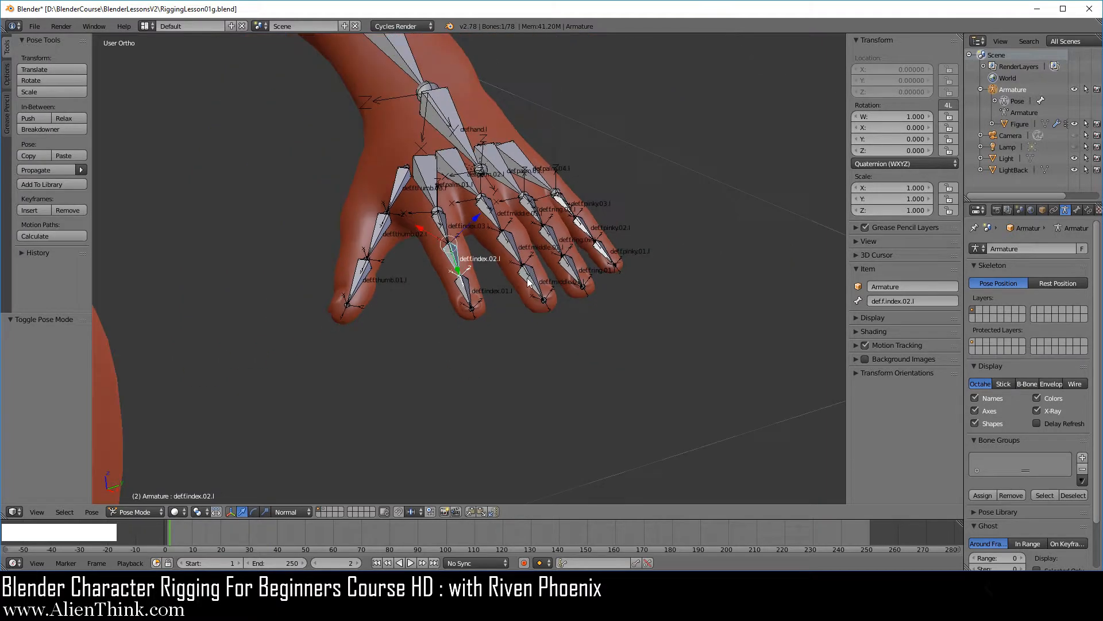
{"action": "middle_click_drag", "start_coordinate": [532, 252], "coordinate": [552, 331], "text": "shift"}
{"action": "scroll", "coordinate": [552, 328], "scroll_direction": "down", "scroll_amount": 3}
{"action": "middle_click_drag", "start_coordinate": [348, 176], "coordinate": [601, 381], "text": "shift"}
{"action": "middle_click_drag", "start_coordinate": [528, 214], "coordinate": [577, 352], "text": "shift"}
{"action": "key", "text": "3"}
{"action": "scroll", "coordinate": [539, 158], "scroll_direction": "up", "scroll_amount": 3}
{"action": "mouse_move", "coordinate": [540, 157]}
{"action": "middle_mouse_down", "text": "shift"}
{"action": "mouse_move", "coordinate": [561, 171]}
{"action": "mouse_move", "coordinate": [525, 177]}
{"action": "mouse_move", "coordinate": [545, 144]}
{"action": "middle_mouse_up", "text": "shift"}
{"action": "scroll", "coordinate": [478, 150], "scroll_direction": "down", "scroll_amount": 3}
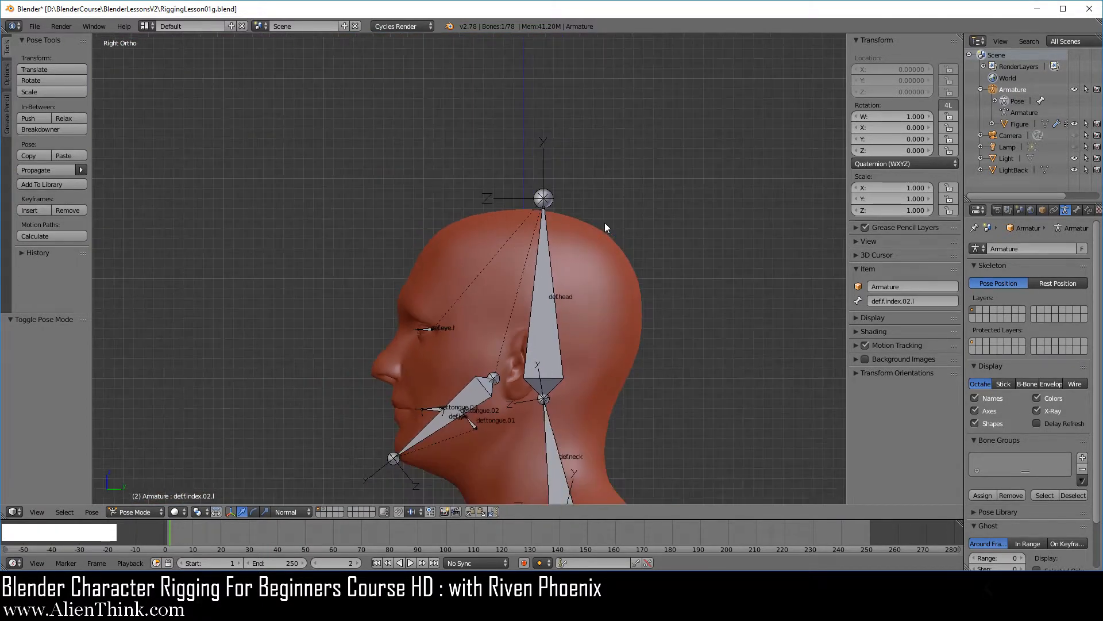
{"action": "middle_click_drag", "start_coordinate": [504, 288], "coordinate": [474, 198], "text": "shift"}
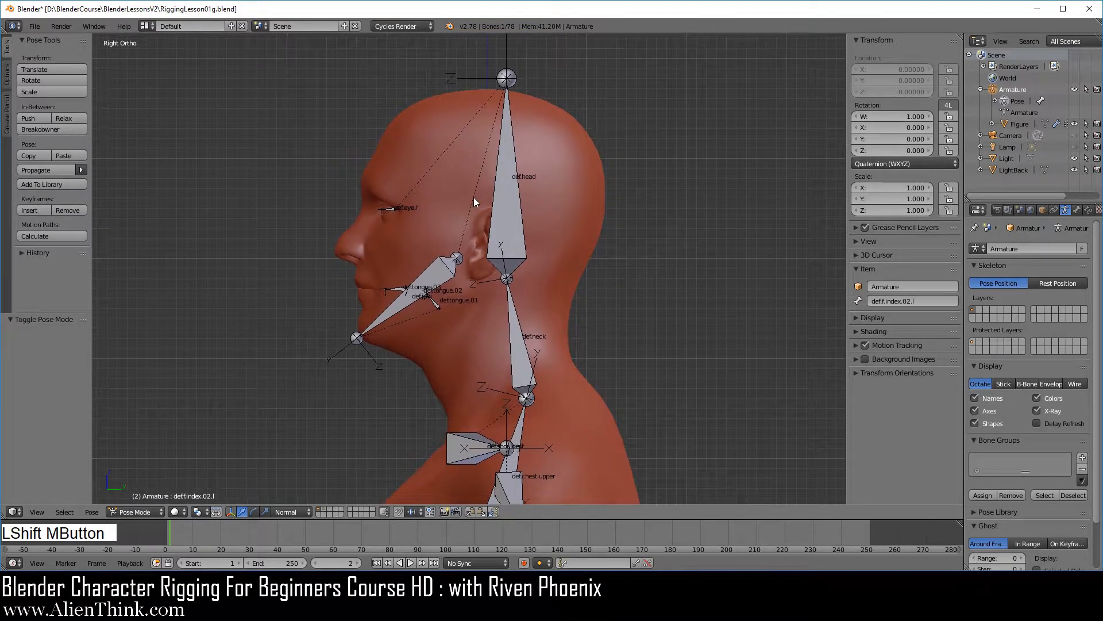
{"action": "right_click", "coordinate": [516, 179]}
{"action": "middle_click_drag", "start_coordinate": [569, 250], "coordinate": [519, 361]}
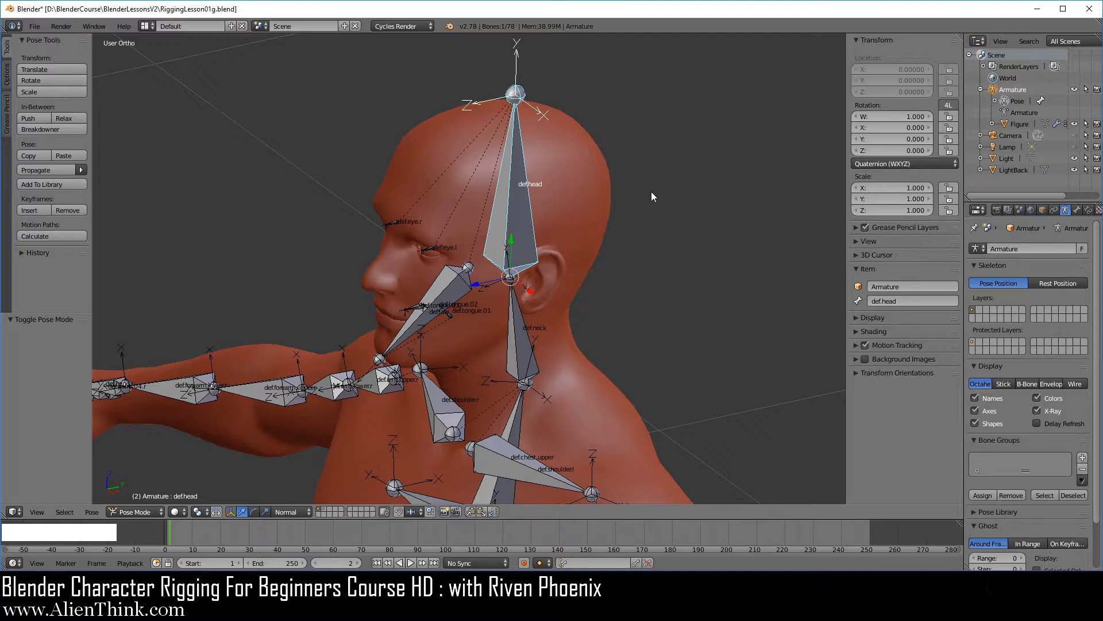
{"action": "key", "text": "KP_3"}
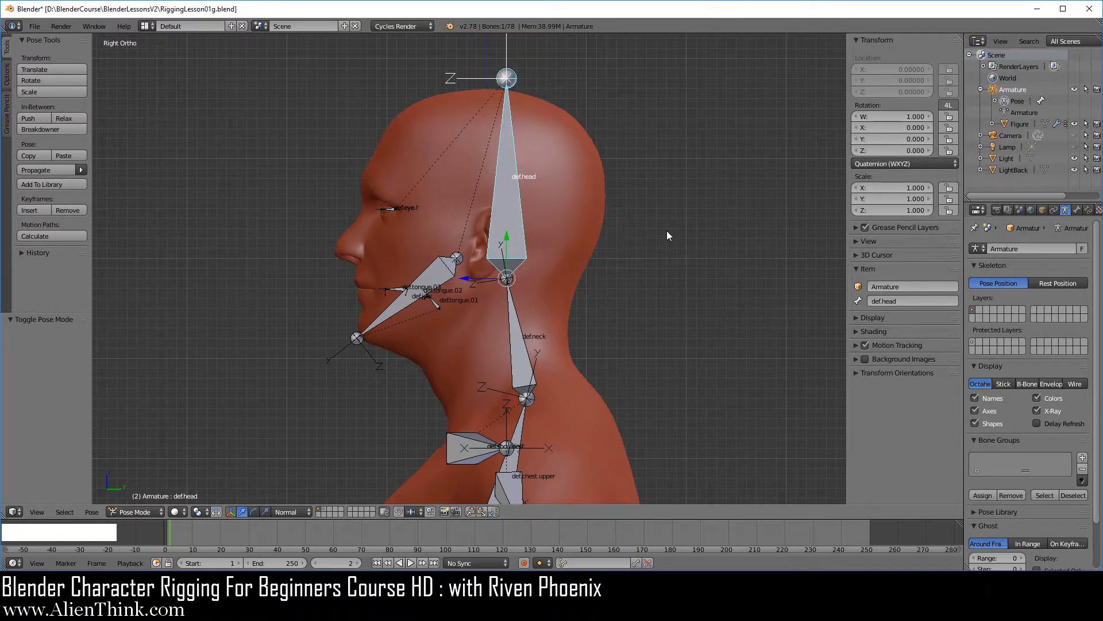
{"action": "key", "text": "r"}
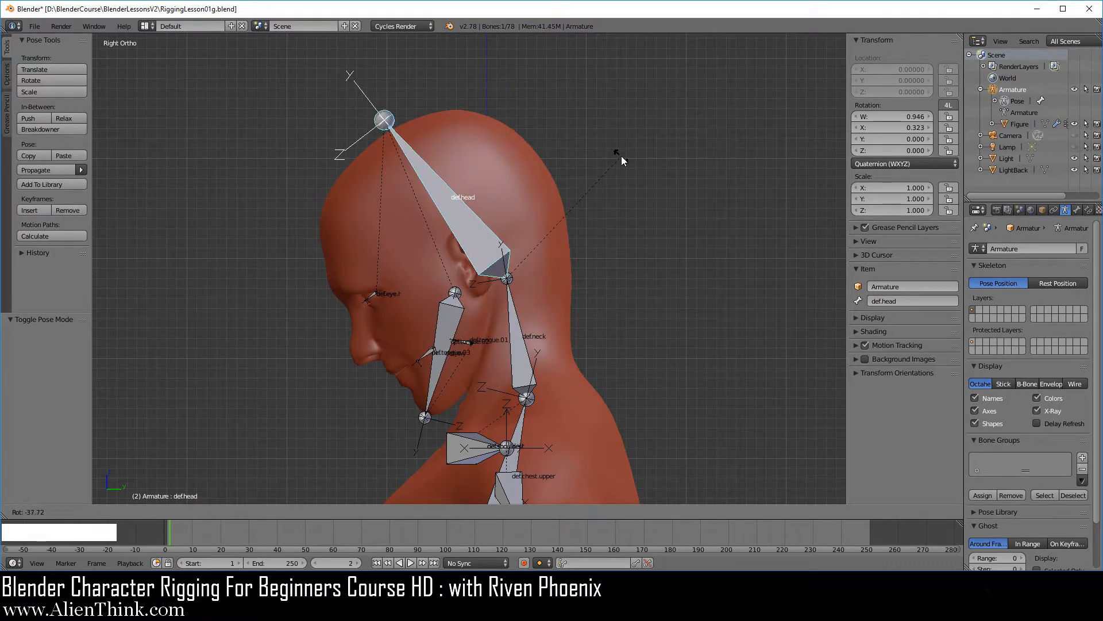
{"action": "right_click", "coordinate": [523, 318]}
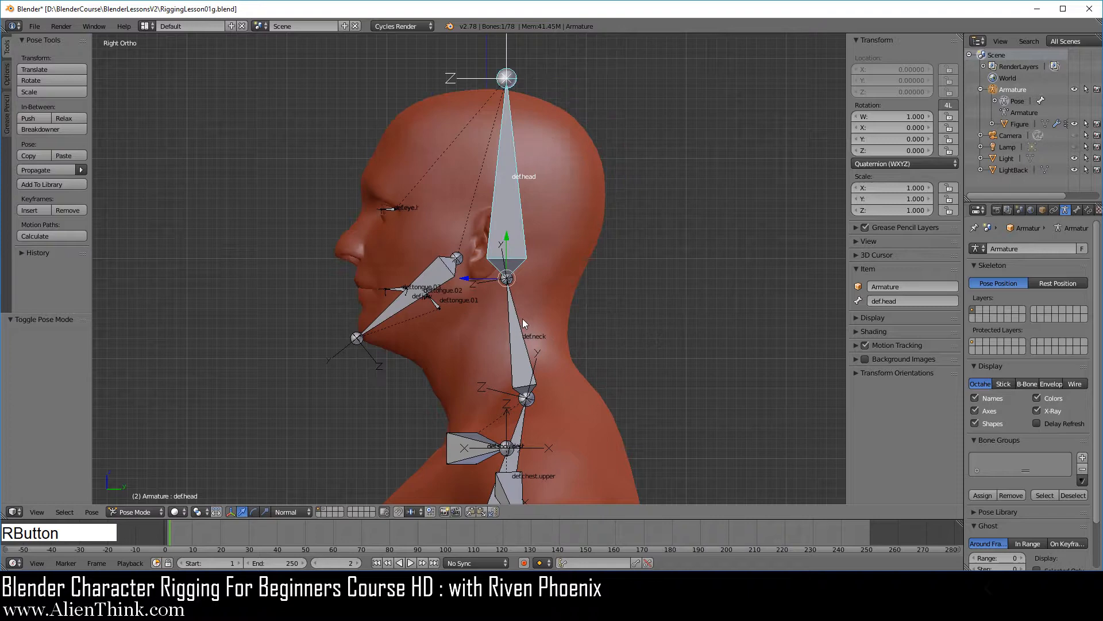
Step: Try rotating the def.jaw bone and the def.neck bone, each unconstrained in the right orthographic view
{"action": "right_click", "coordinate": [396, 309]}
{"action": "key", "text": "r"}
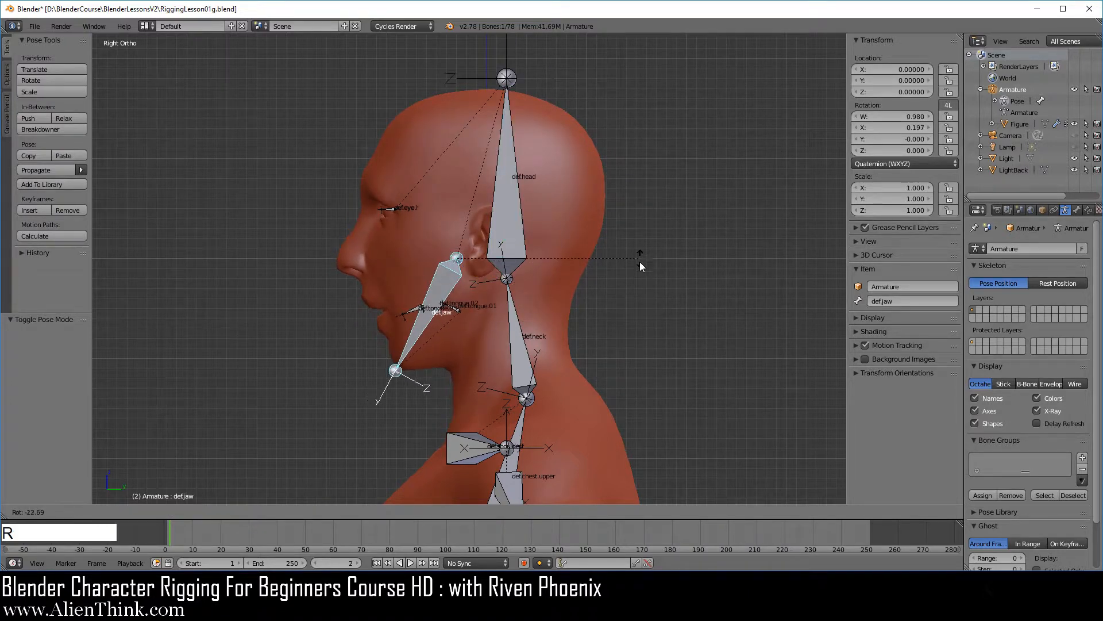
{"action": "right_click", "coordinate": [650, 350]}
{"action": "right_click", "coordinate": [519, 338]}
{"action": "key", "text": "r"}
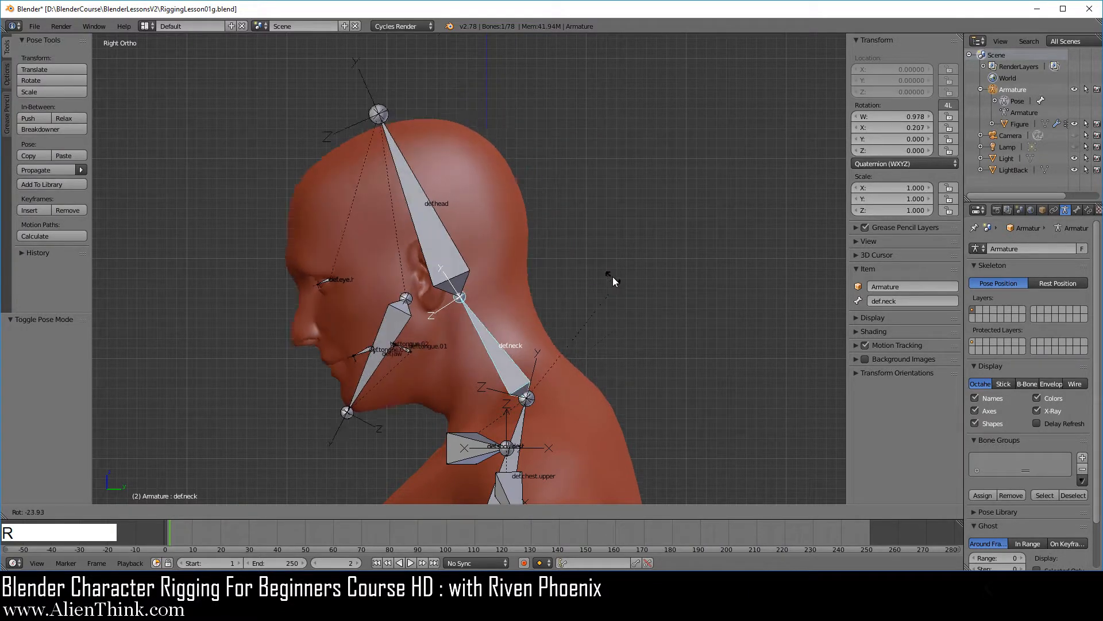
{"action": "right_click", "coordinate": [551, 370]}
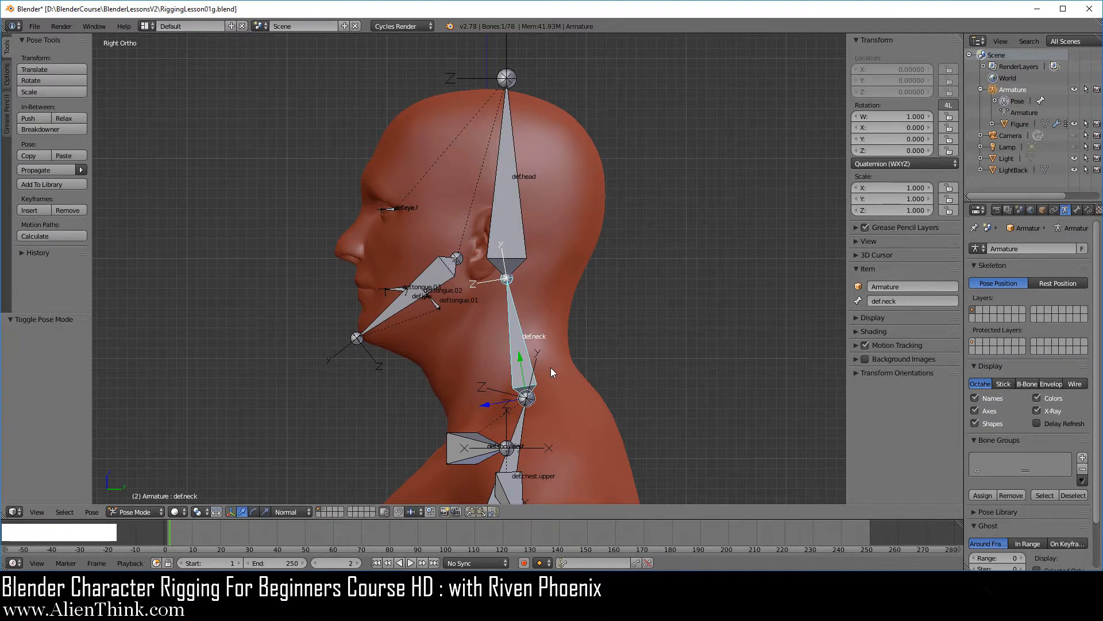
Step: Select the def.shin.upper.l bone and try rotating it unconstrained in the right orthographic view
{"action": "middle_click_drag", "start_coordinate": [550, 373], "coordinate": [518, 197], "text": "shift"}
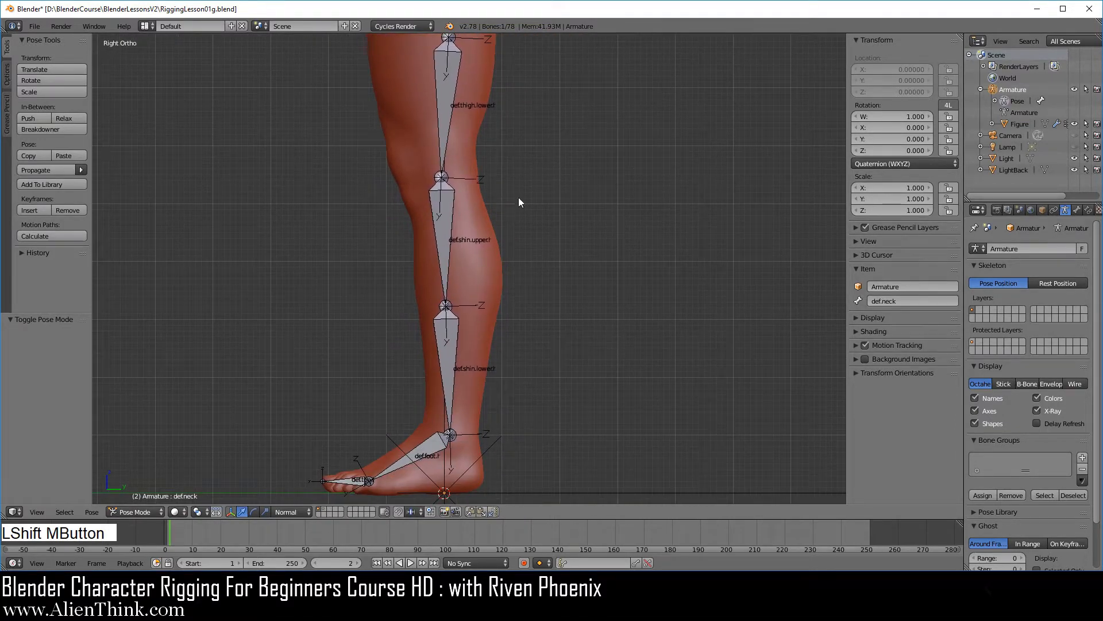
{"action": "right_click", "coordinate": [443, 249]}
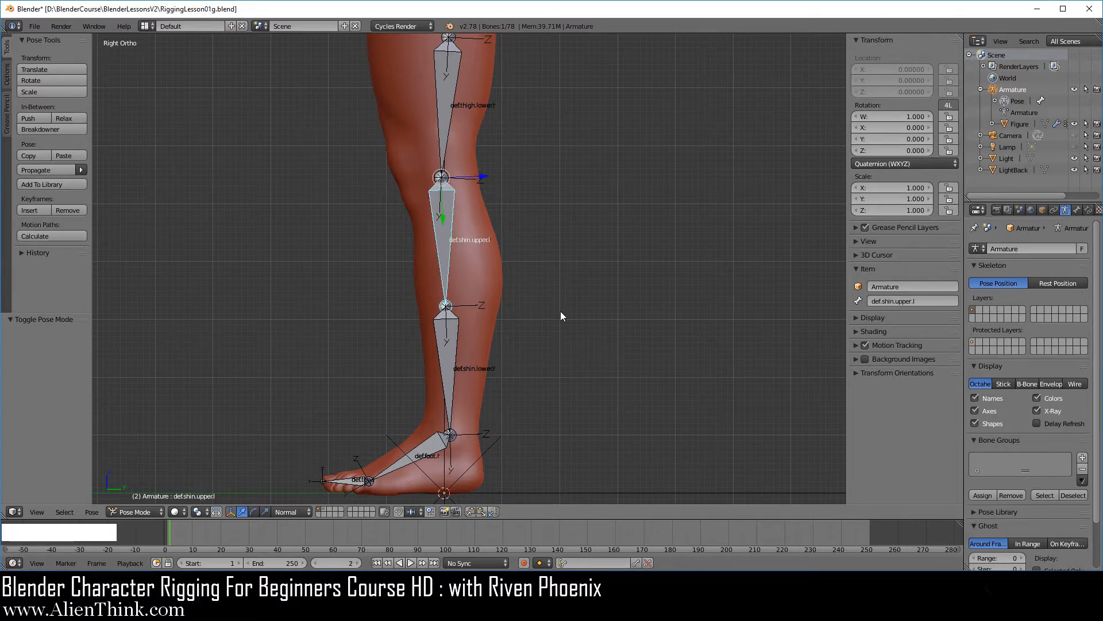
{"action": "key", "text": "r"}
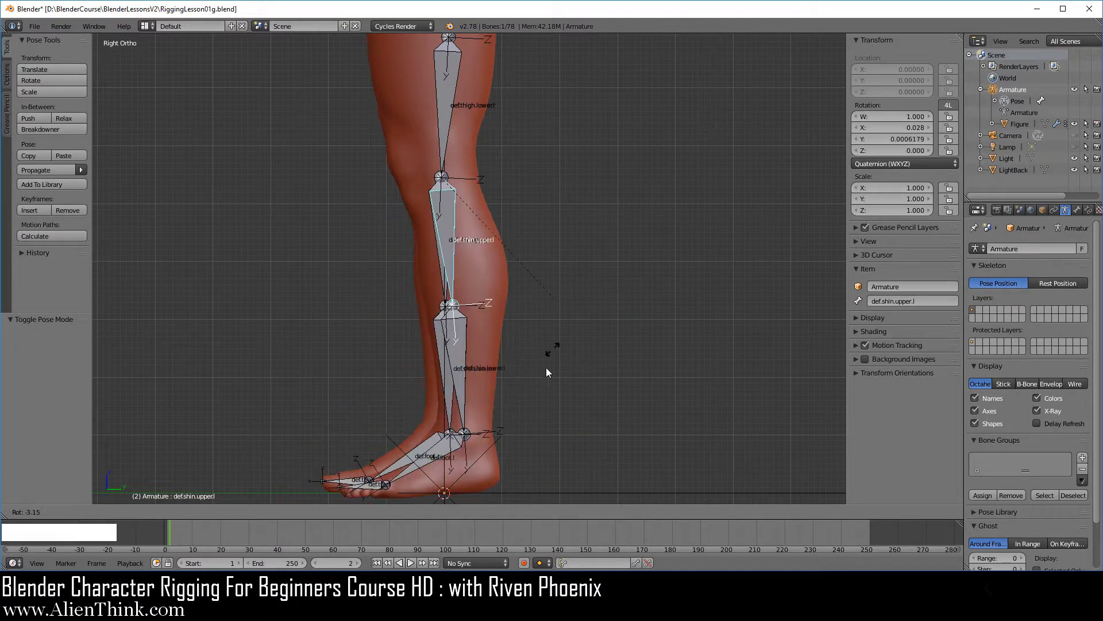
{"action": "right_click", "coordinate": [554, 321]}
Step: Select the def.foot.l bone and try rotating it unconstrained in the right orthographic view
{"action": "middle_click_drag", "start_coordinate": [547, 335], "coordinate": [500, 296], "text": "shift"}
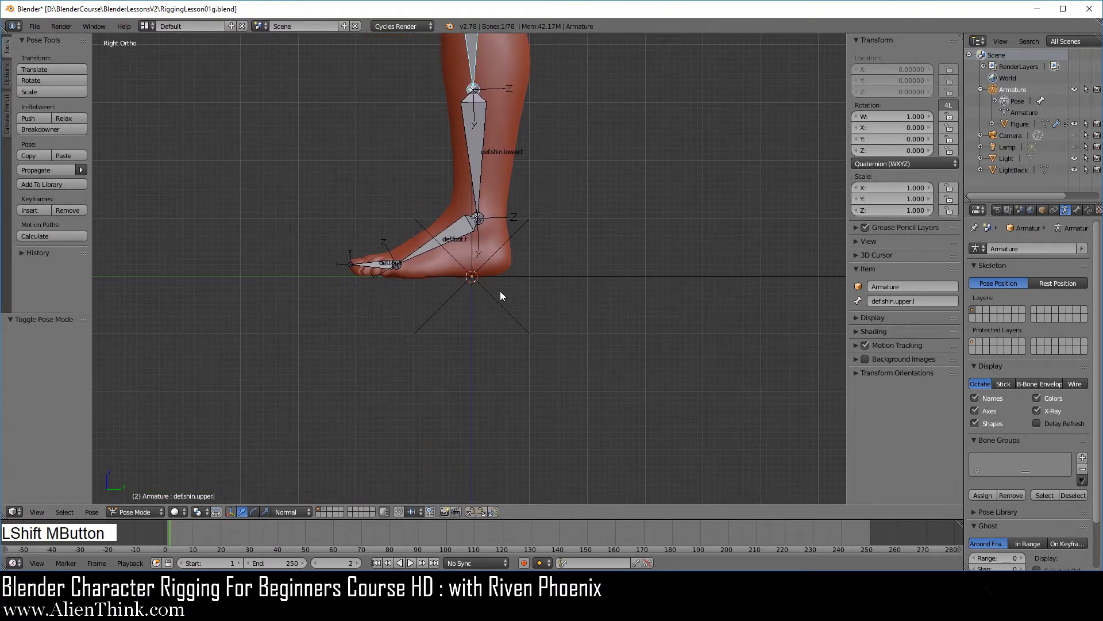
{"action": "scroll", "coordinate": [500, 296], "scroll_direction": "up", "scroll_amount": 5}
{"action": "right_click", "coordinate": [336, 244]}
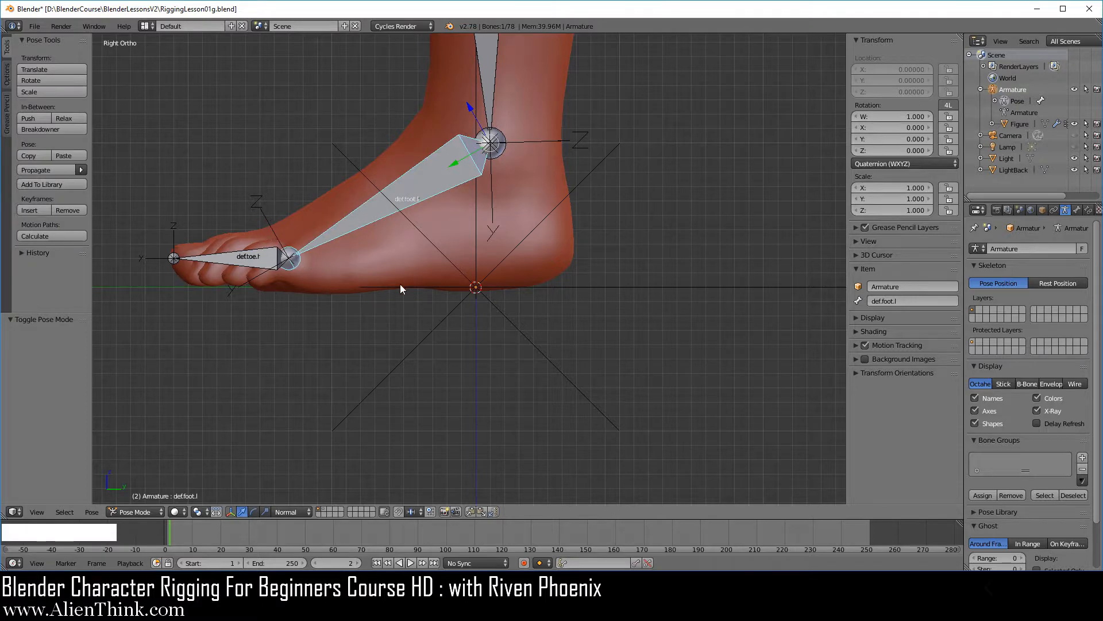
{"action": "key", "text": "r"}
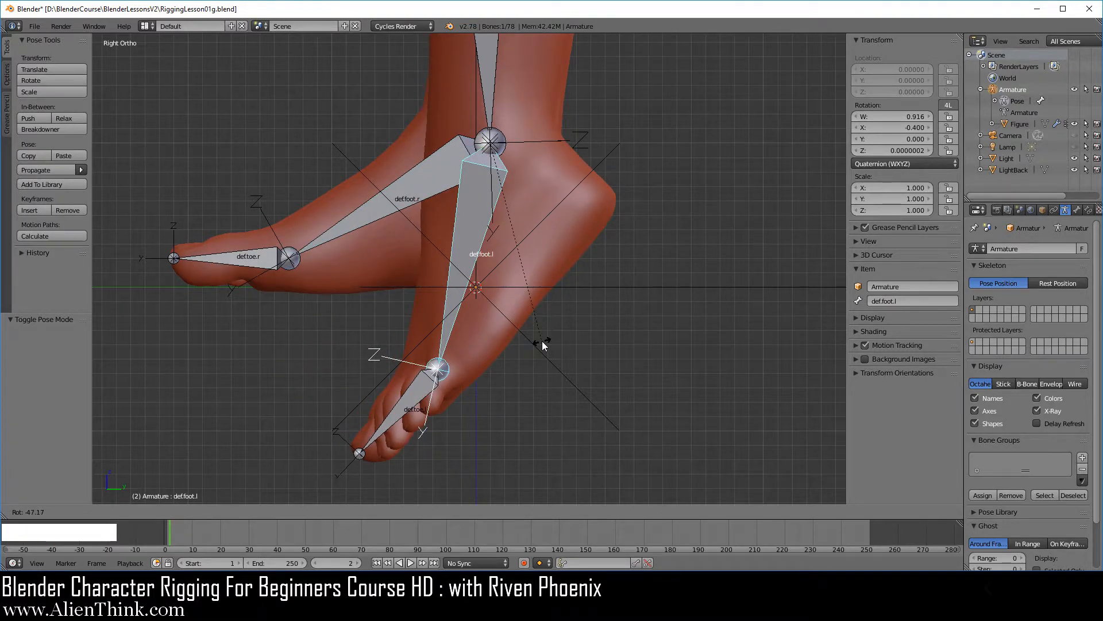
{"action": "right_click", "coordinate": [468, 337]}
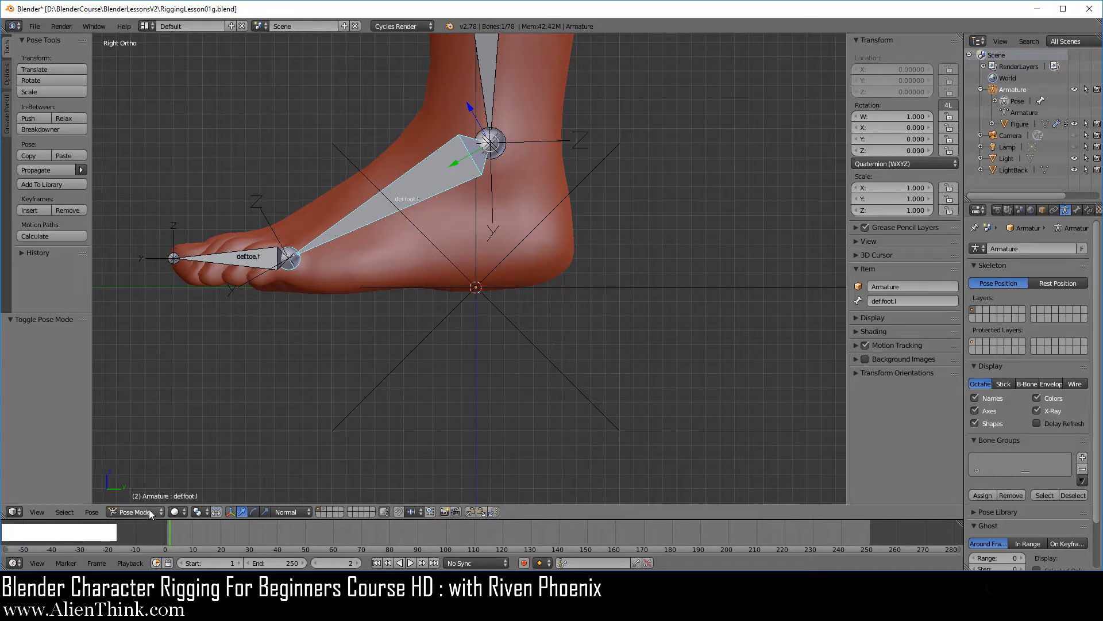
Step: Switch the armature to Edit Mode and set the def.foot.l bone's roll to 0°
{"action": "left_click", "coordinate": [149, 509]}
{"action": "left_click", "coordinate": [143, 484]}
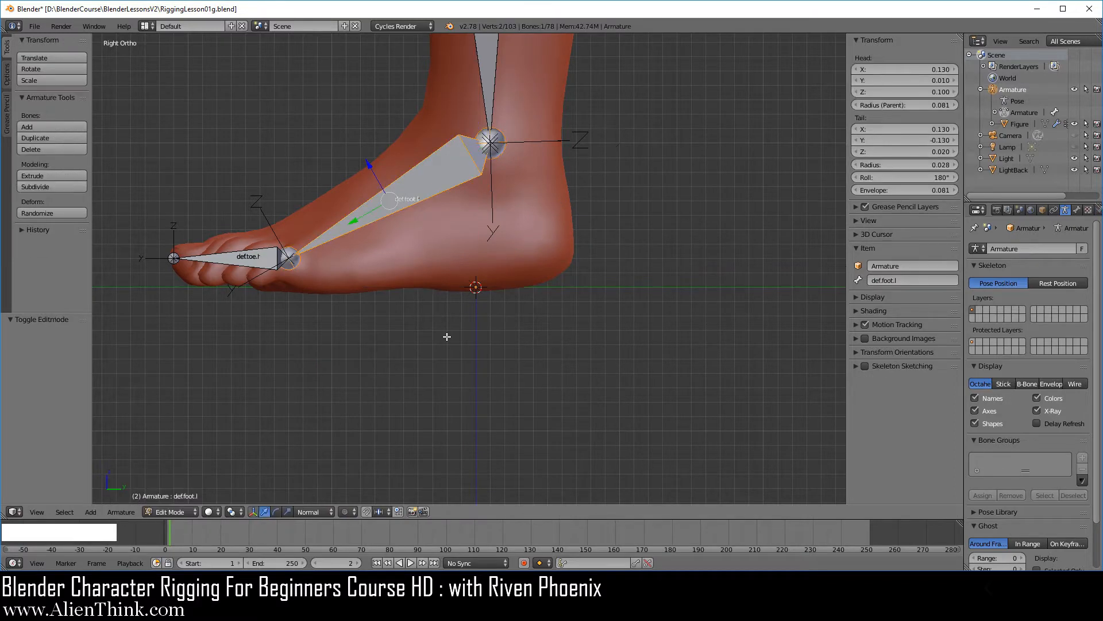
{"action": "right_click", "coordinate": [389, 204]}
{"action": "right_click", "coordinate": [389, 203]}
{"action": "left_click", "coordinate": [929, 178]}
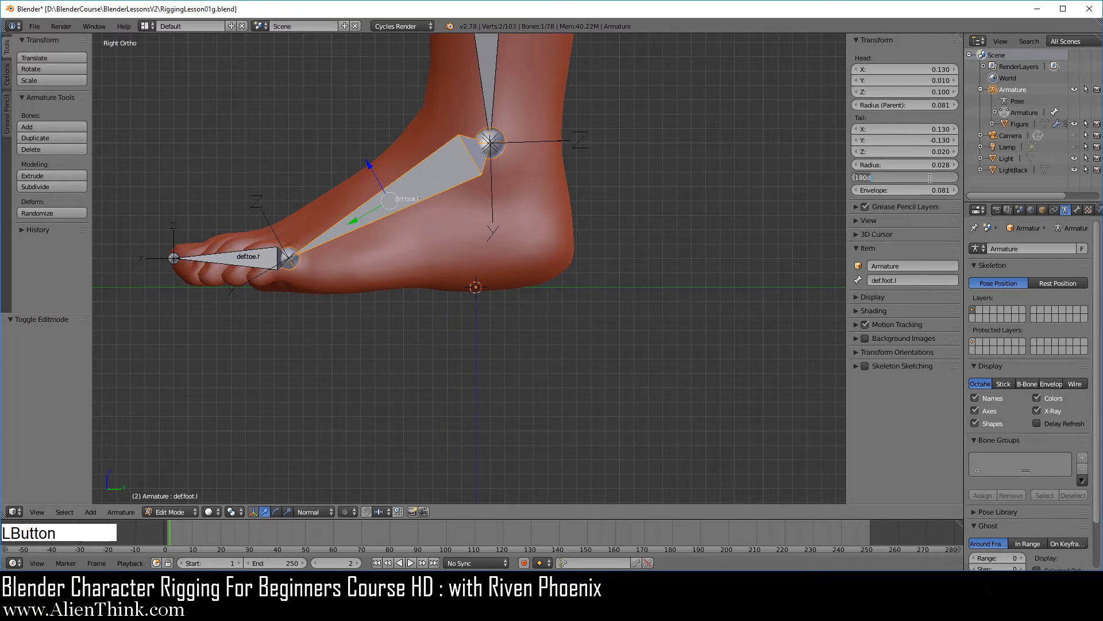
{"action": "type", "text": "0"}
{"action": "key", "text": "Return"}
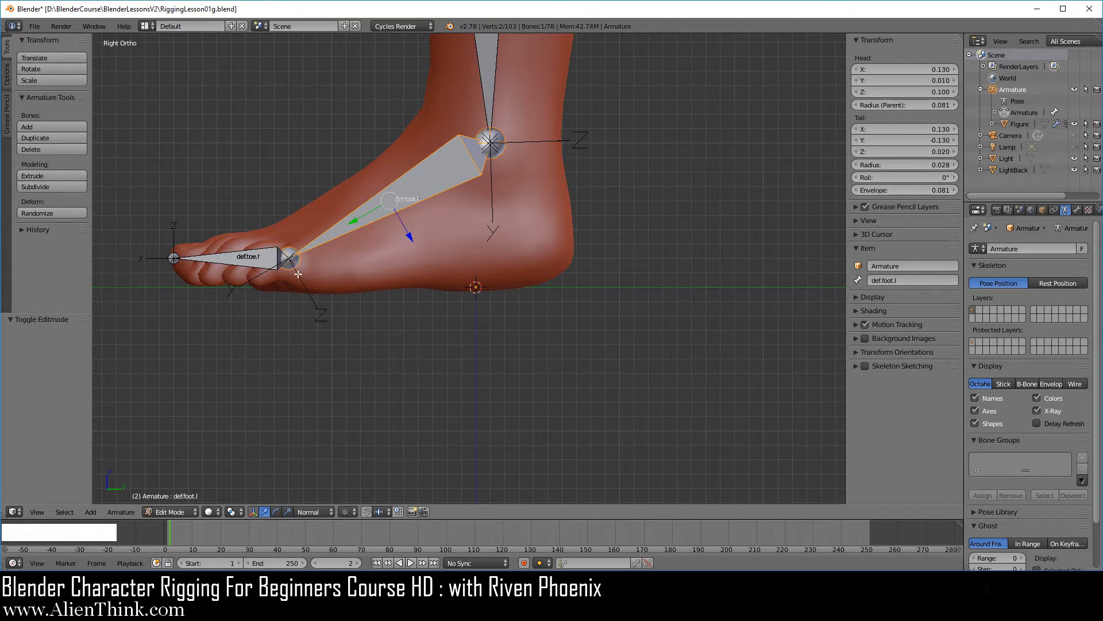
Step: Return to Pose Mode, select the def.foot.l bone and try rotating it unconstrained with the new roll
{"action": "left_click", "coordinate": [189, 512]}
{"action": "left_click", "coordinate": [184, 468]}
{"action": "right_click", "coordinate": [381, 209]}
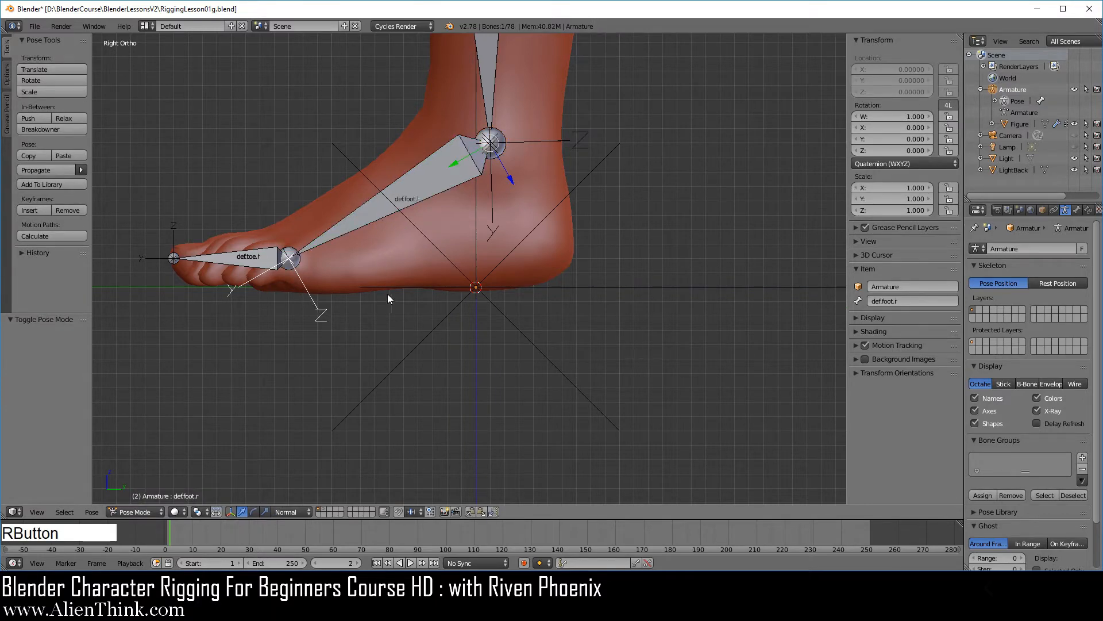
{"action": "right_click", "coordinate": [385, 211]}
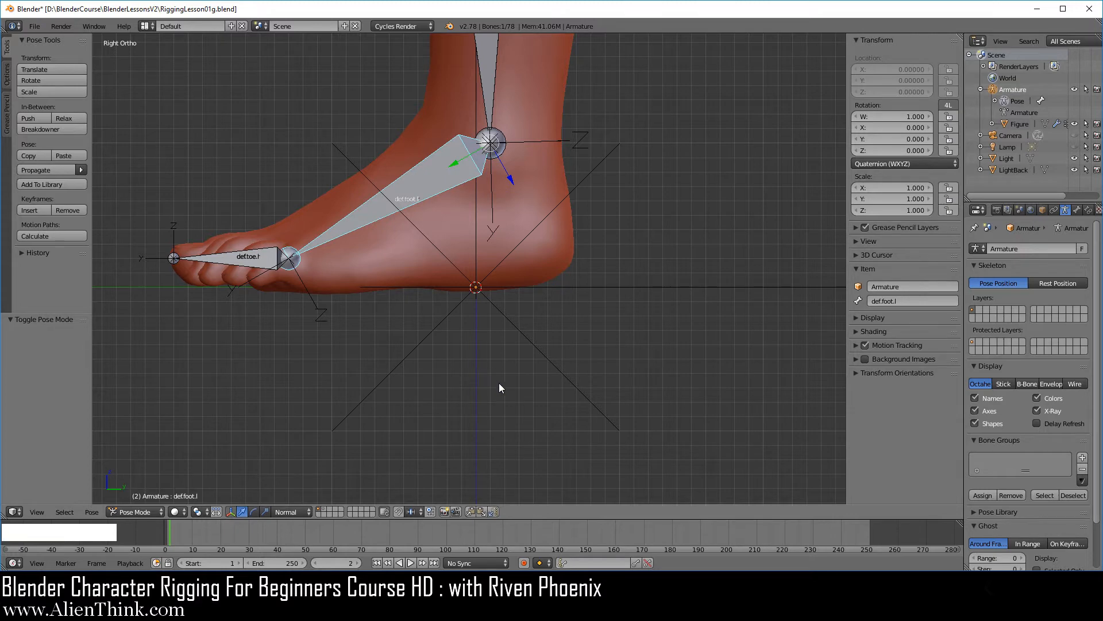
{"action": "key", "text": "r"}
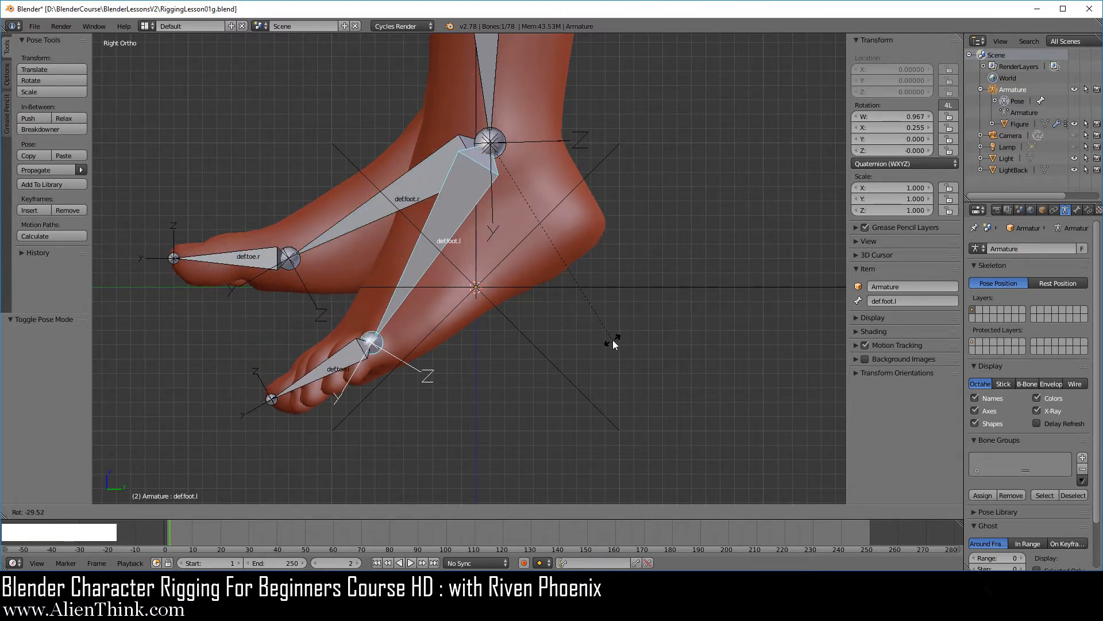
{"action": "right_click", "coordinate": [490, 392]}
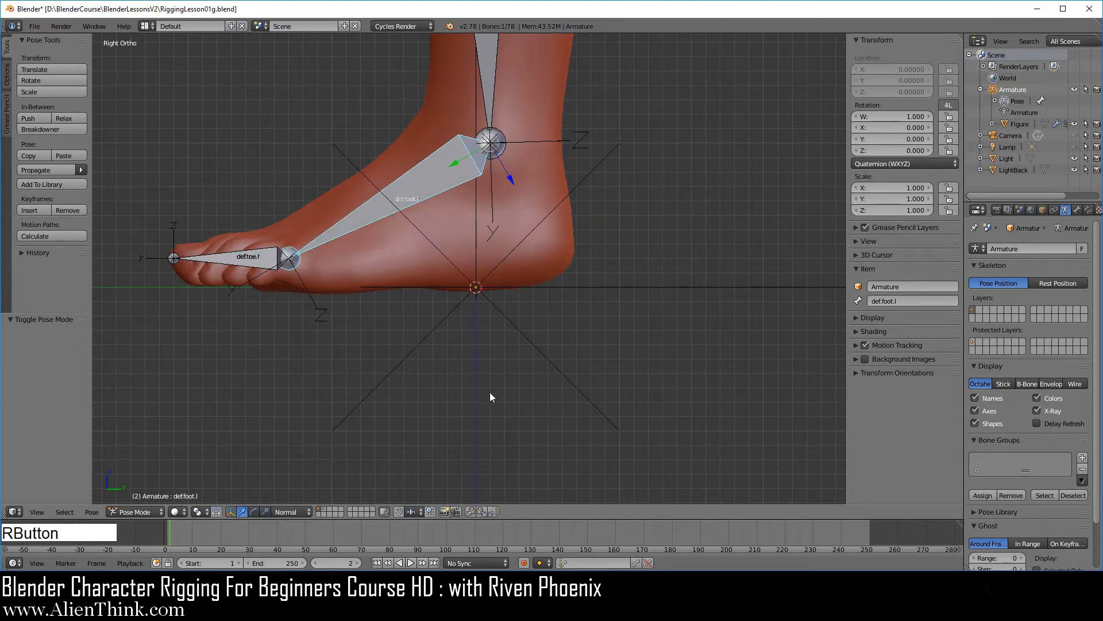
Step: Select the def.toe.l bone and try rotating it without an axis constraint
{"action": "right_click", "coordinate": [168, 257]}
{"action": "right_click", "coordinate": [230, 258]}
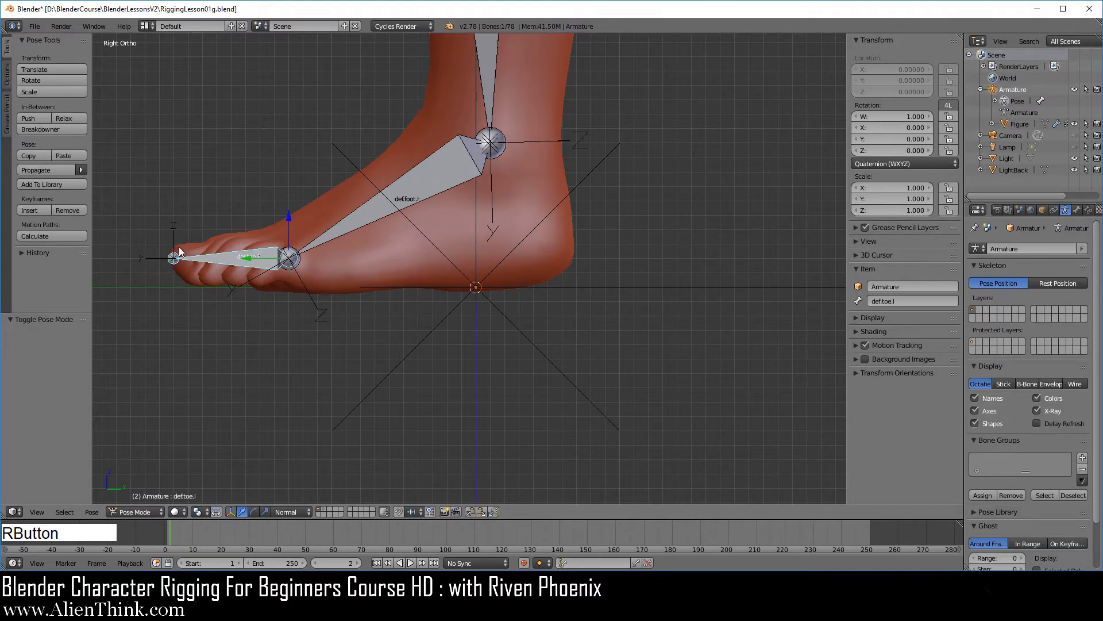
{"action": "key", "text": "r"}
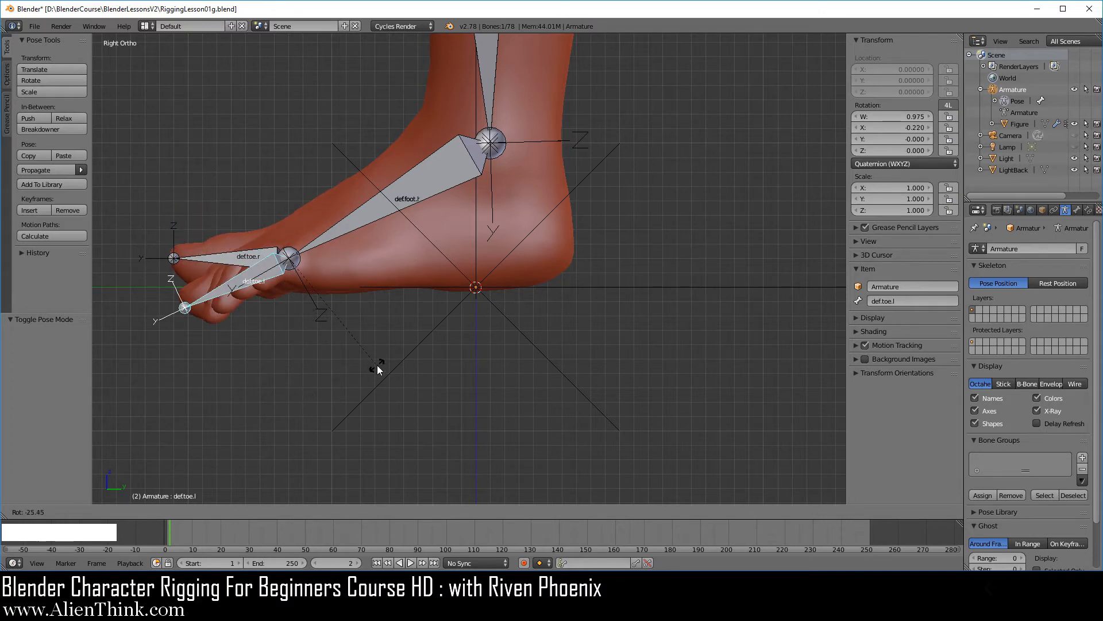
{"action": "right_click", "coordinate": [397, 356]}
Step: Select the def.forearm.upper.l bone and try rotating it constrained to the X axis
{"action": "scroll", "coordinate": [467, 337], "scroll_direction": "down", "scroll_amount": 4}
{"action": "middle_click_drag", "start_coordinate": [522, 164], "coordinate": [676, 330], "text": "shift"}
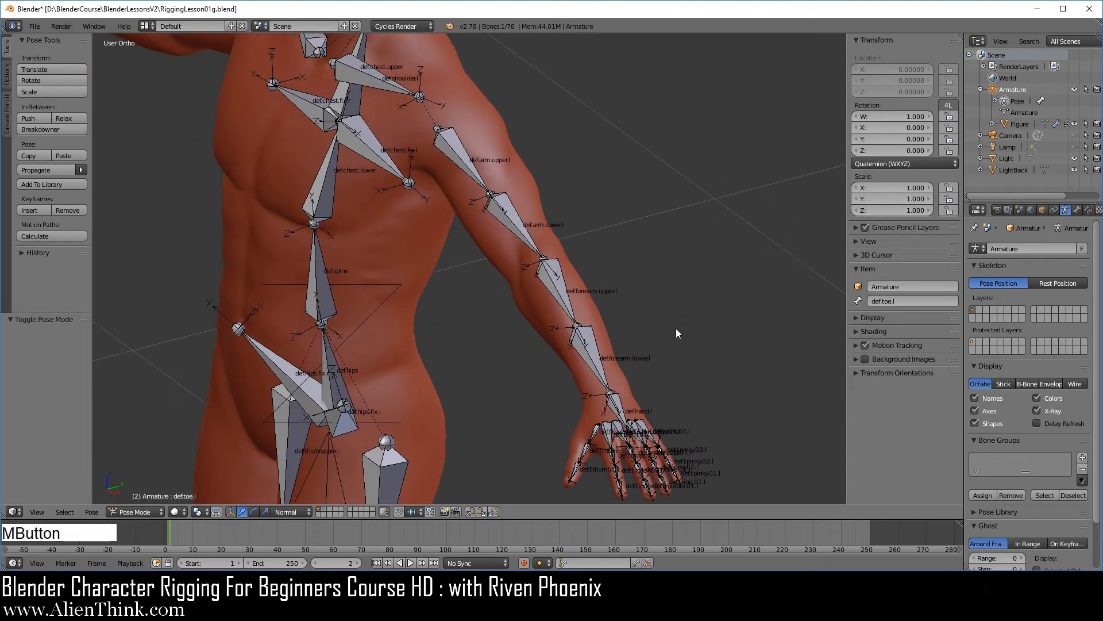
{"action": "right_click", "coordinate": [548, 278]}
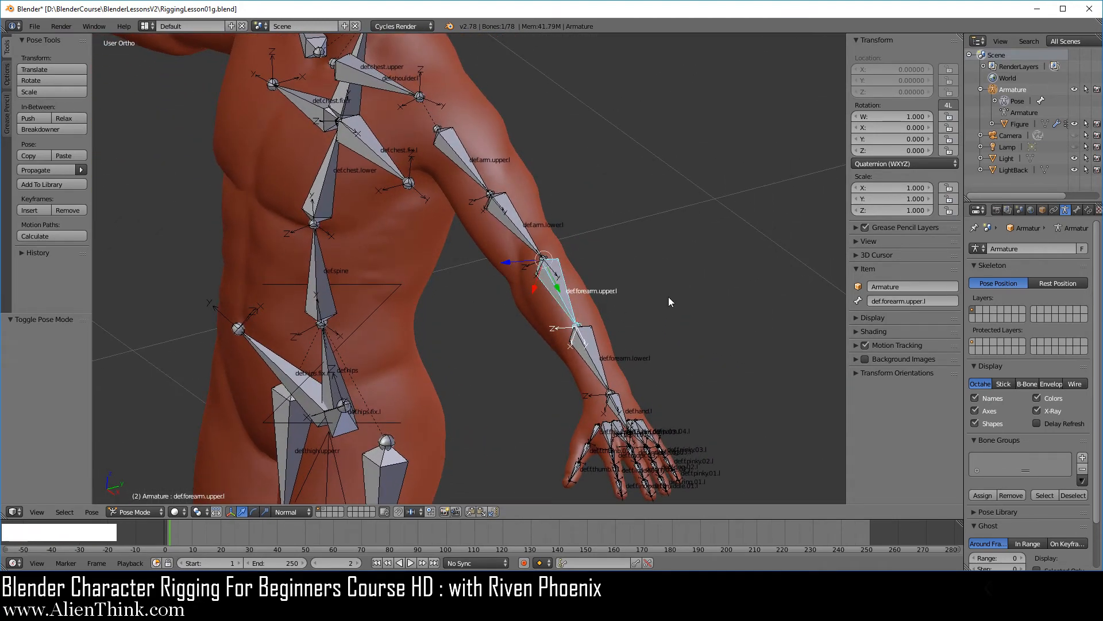
{"action": "key", "text": "r"}
{"action": "key", "text": "x"}
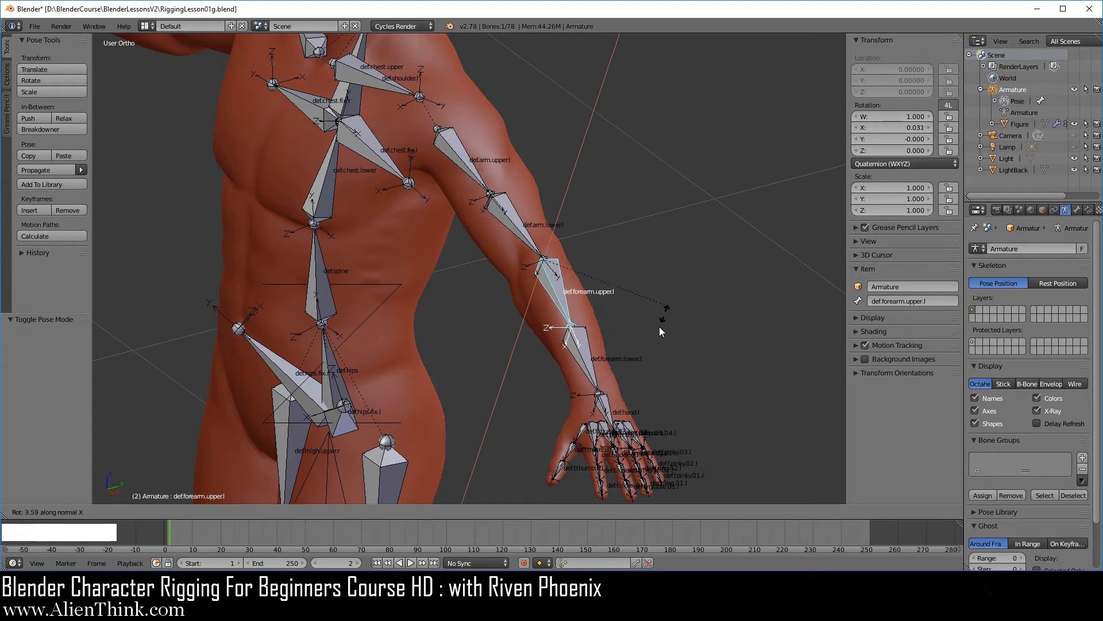
{"action": "right_click", "coordinate": [713, 280]}
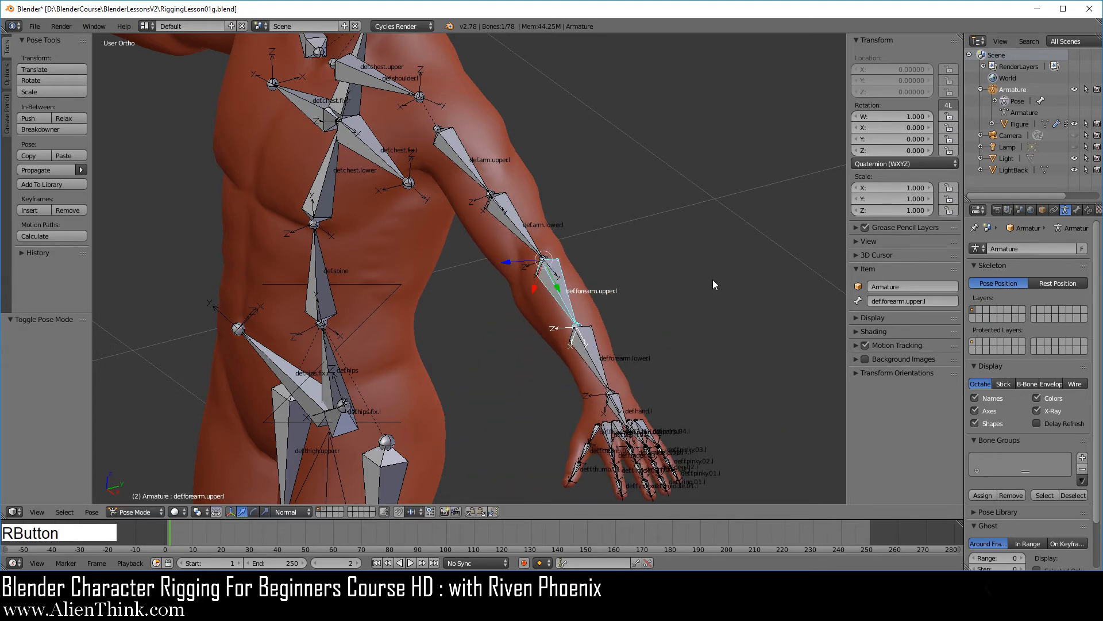
Step: Select the def.hand.l bone and examine its axes in a close-up of the left hand
{"action": "middle_click_drag", "start_coordinate": [638, 404], "coordinate": [516, 275], "text": "shift"}
{"action": "scroll", "coordinate": [405, 204], "scroll_direction": "up", "scroll_amount": 7}
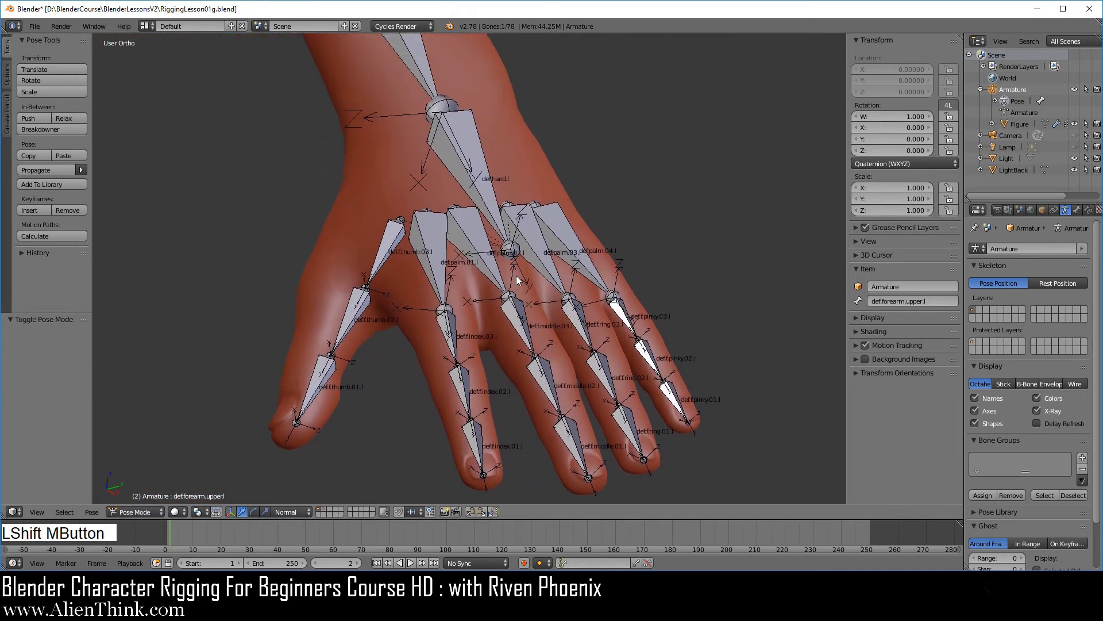
{"action": "right_click", "coordinate": [476, 178]}
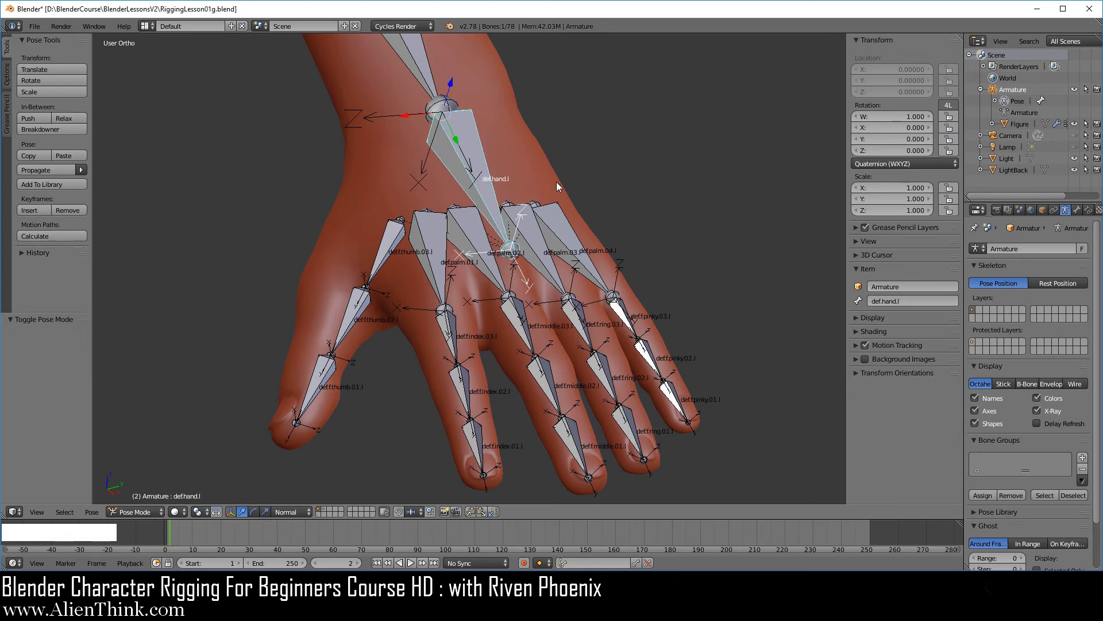
{"action": "scroll", "coordinate": [460, 332], "scroll_direction": "down", "scroll_amount": 3}
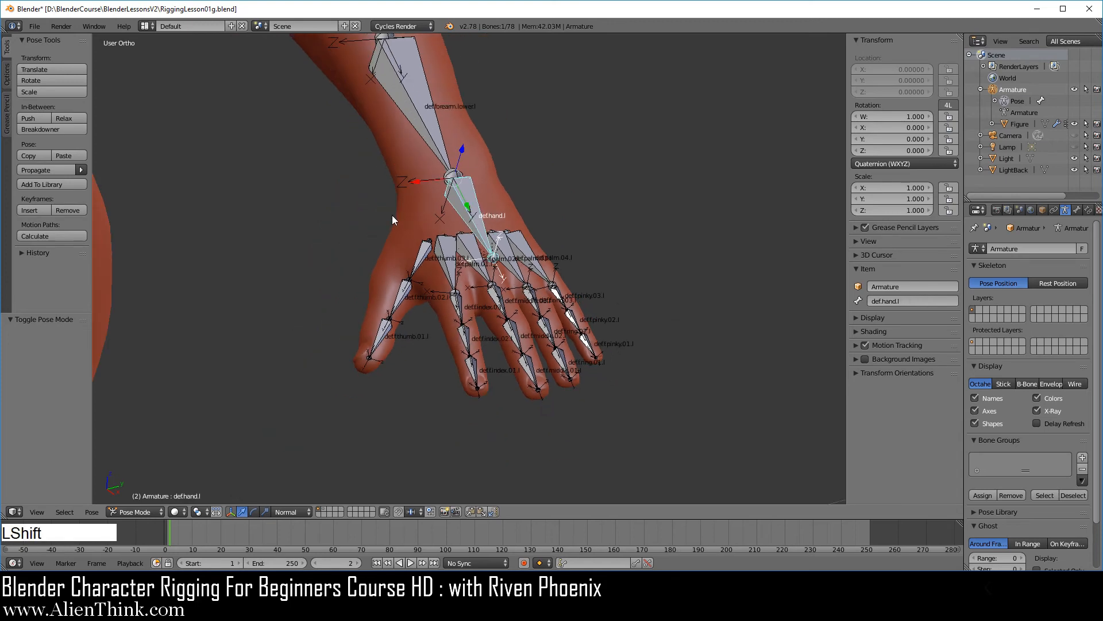
Step: Discard the test changes by reopening RiggingLesson01g.blend from the recent files
{"action": "middle_click_drag", "start_coordinate": [300, 143], "coordinate": [548, 291], "text": "shift"}
{"action": "scroll", "coordinate": [548, 290], "scroll_direction": "down", "scroll_amount": 6}
{"action": "key", "text": "KP_1"}
{"action": "scroll", "coordinate": [524, 311], "scroll_direction": "down", "scroll_amount": 4}
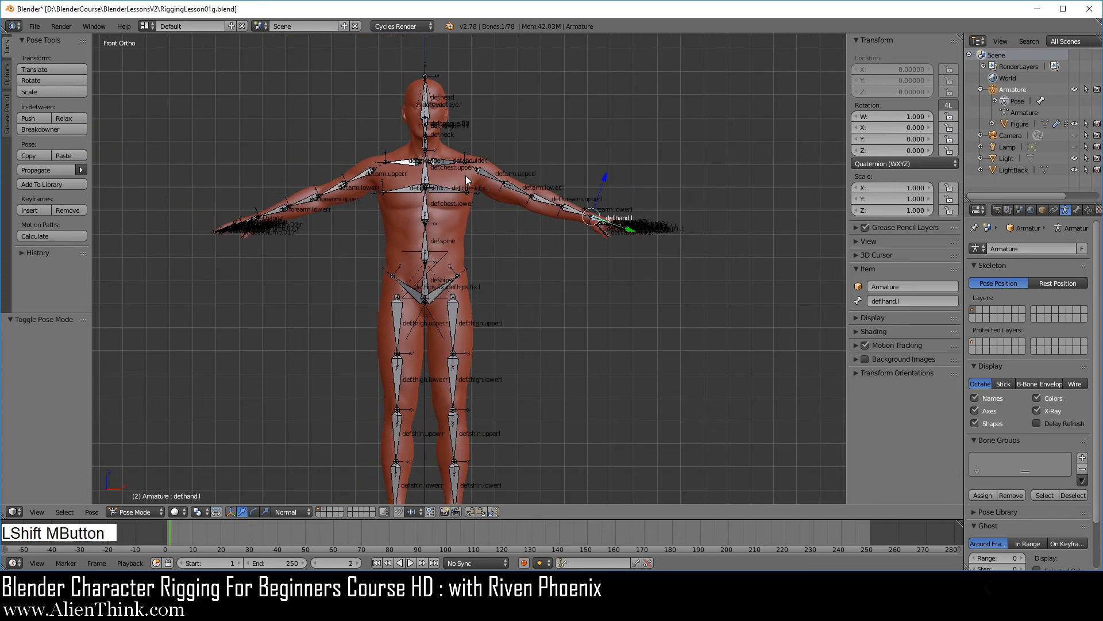
{"action": "middle_click_drag", "start_coordinate": [466, 175], "coordinate": [507, 204], "text": "shift"}
{"action": "left_click", "coordinate": [36, 26]}
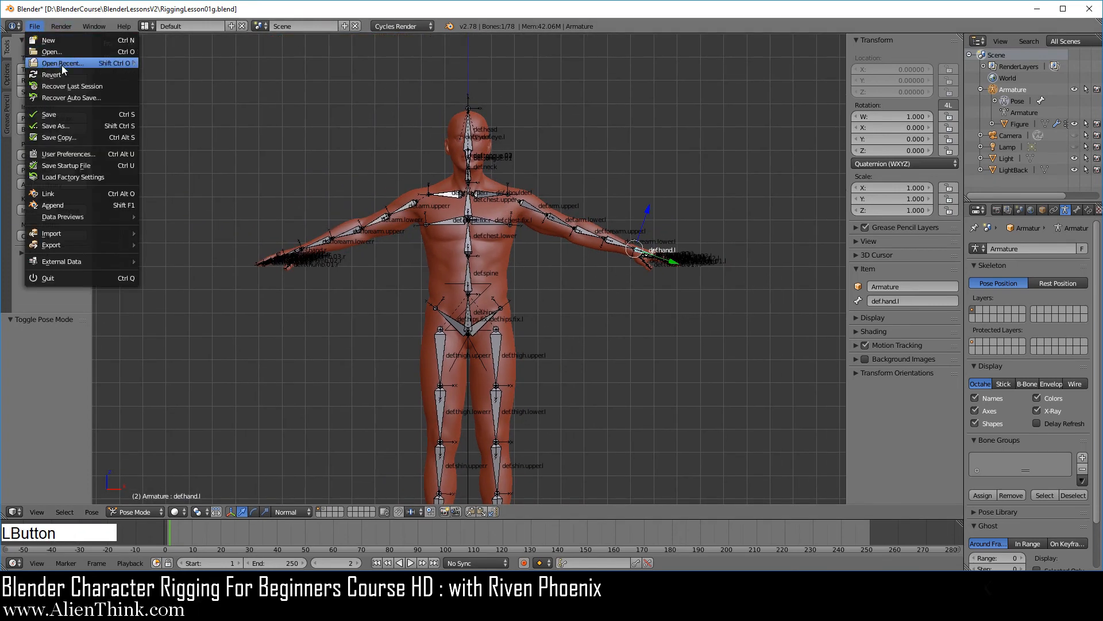
{"action": "mouse_move", "coordinate": [61, 62]}
{"action": "left_click", "coordinate": [182, 60]}
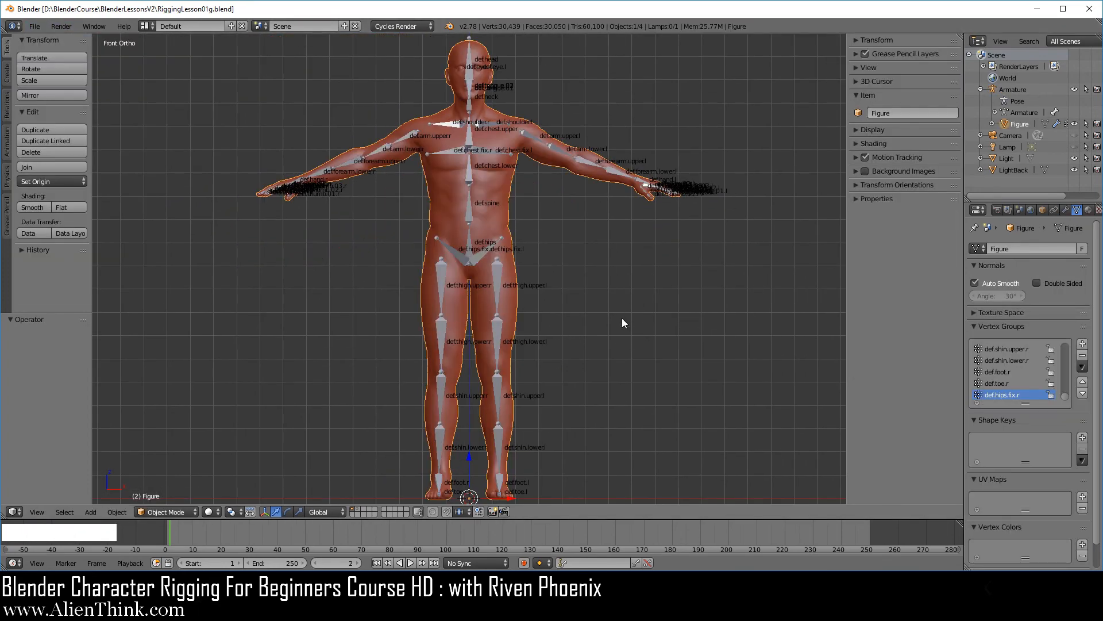